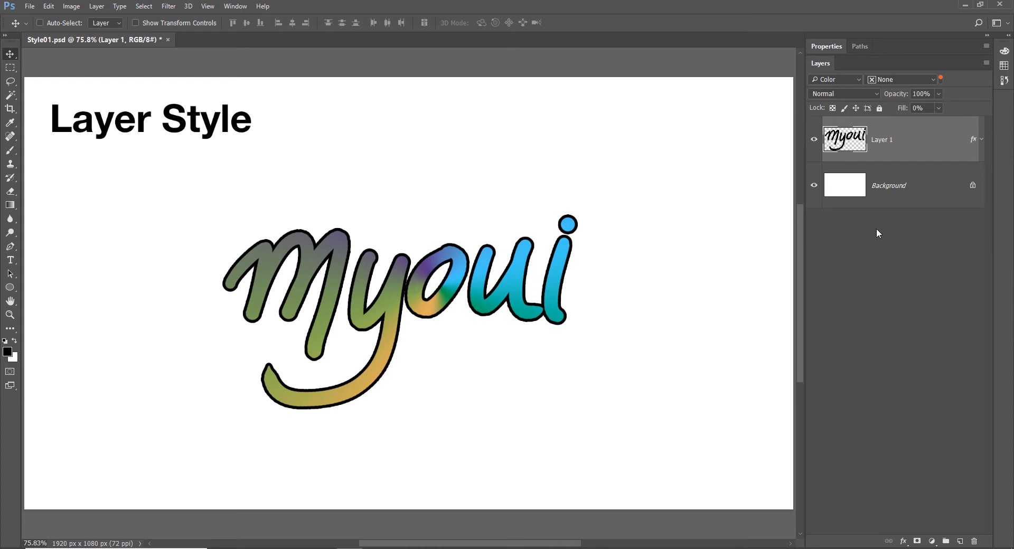
Step: Add a second Stroke effect to Layer 1 in its layer style
{"action": "key", "text": "h"}
{"action": "double_click", "coordinate": [892, 153]}
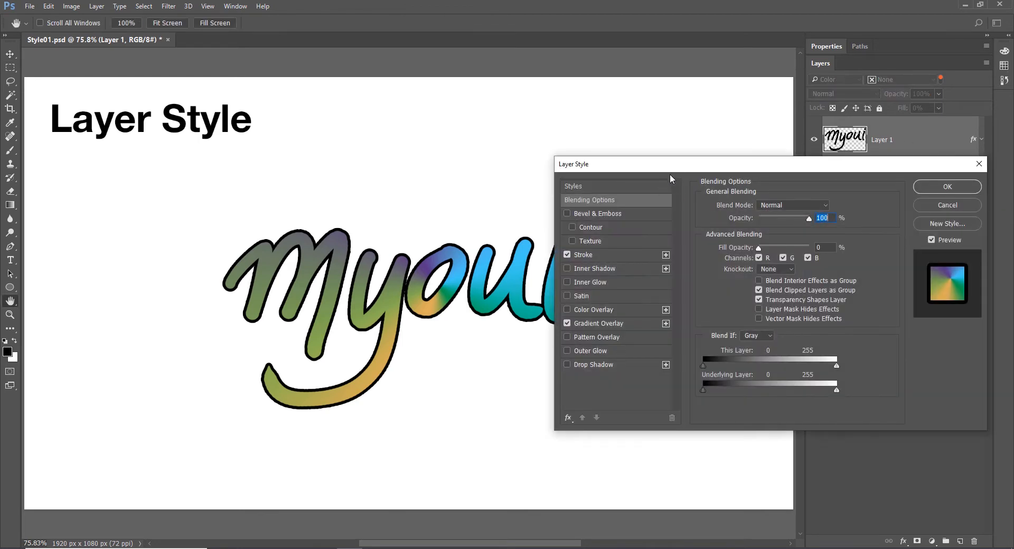
{"action": "left_click_drag", "start_coordinate": [665, 168], "coordinate": [708, 163]}
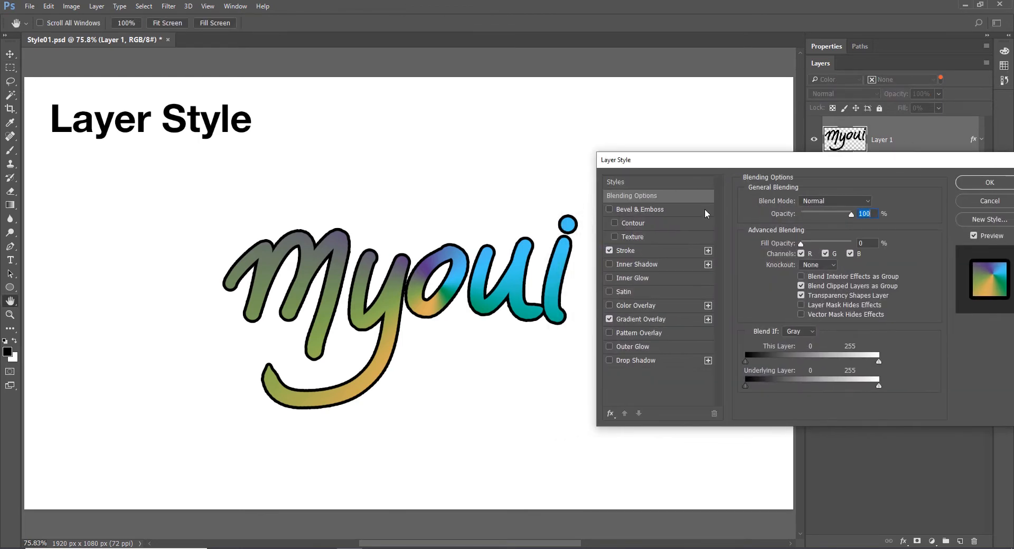
{"action": "left_click", "coordinate": [675, 250]}
{"action": "left_click", "coordinate": [707, 250]}
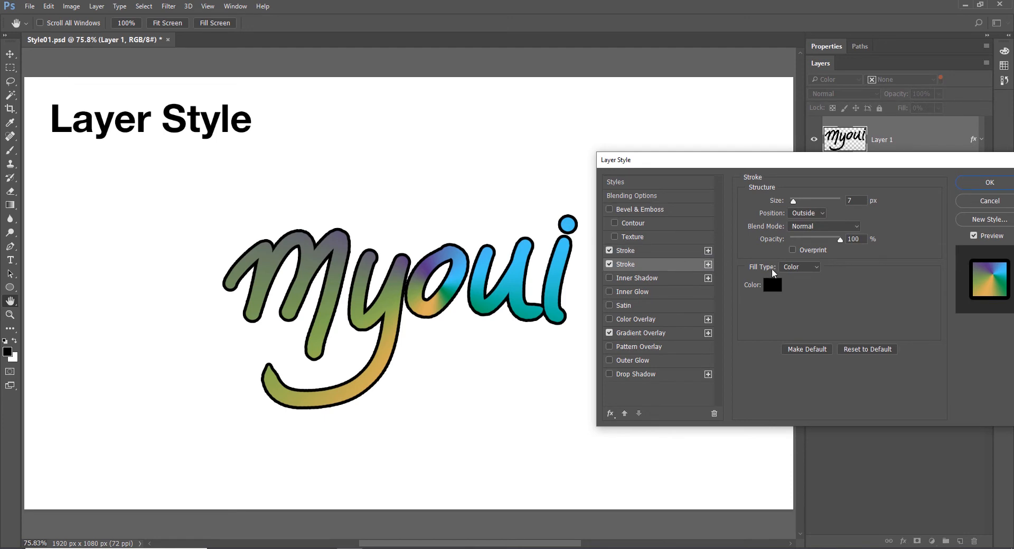
Step: Set the second stroke's color to green (#1ec551) and its size to 27 px, and apply the layer style
{"action": "left_click", "coordinate": [772, 285]}
{"action": "left_click", "coordinate": [589, 234]}
{"action": "left_click", "coordinate": [557, 182]}
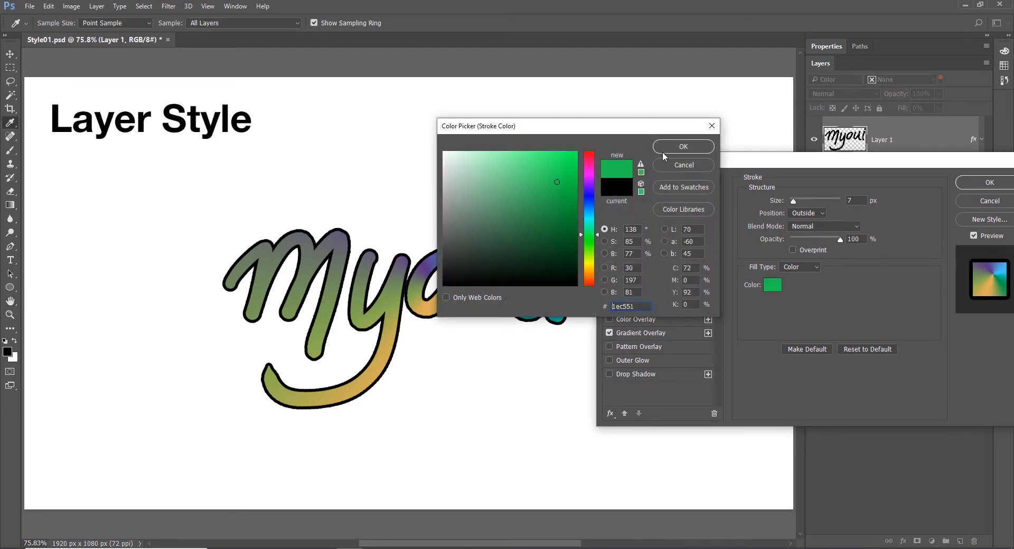
{"action": "left_click", "coordinate": [662, 151]}
{"action": "left_click_drag", "start_coordinate": [793, 201], "coordinate": [798, 205]}
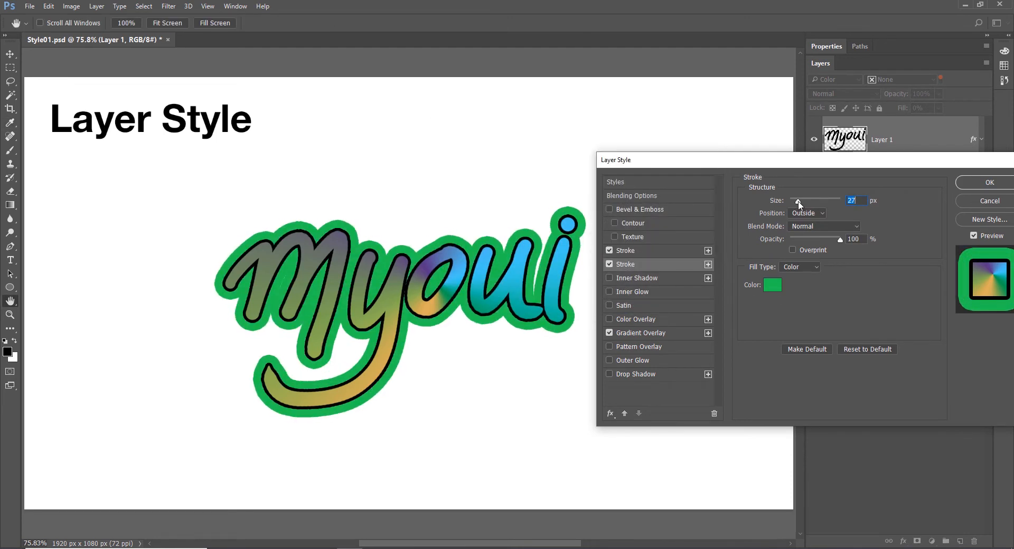
{"action": "left_click", "coordinate": [990, 182]}
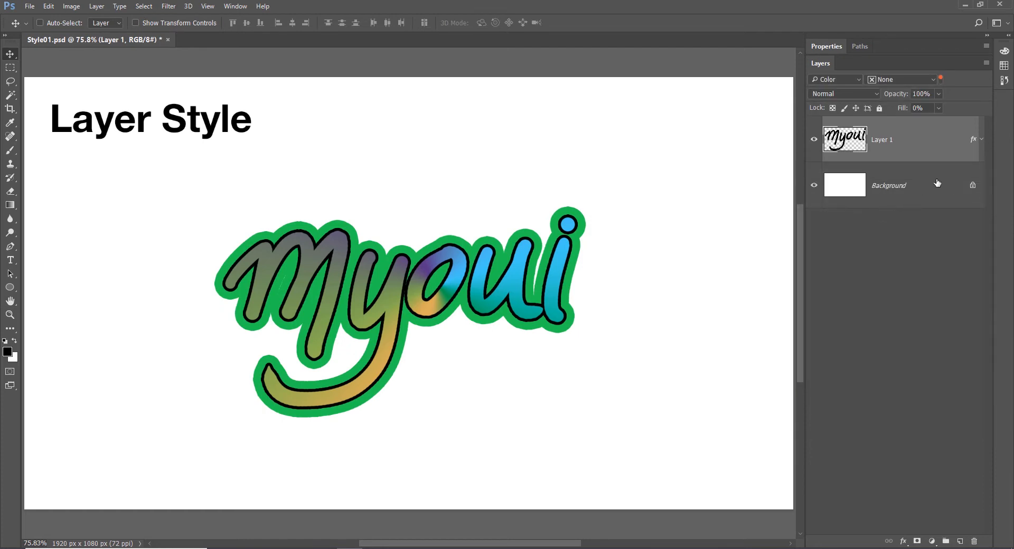
Step: Expand and collapse Layer 1's effects list, and expand the effects lists of all layers at once
{"action": "left_click", "coordinate": [981, 149]}
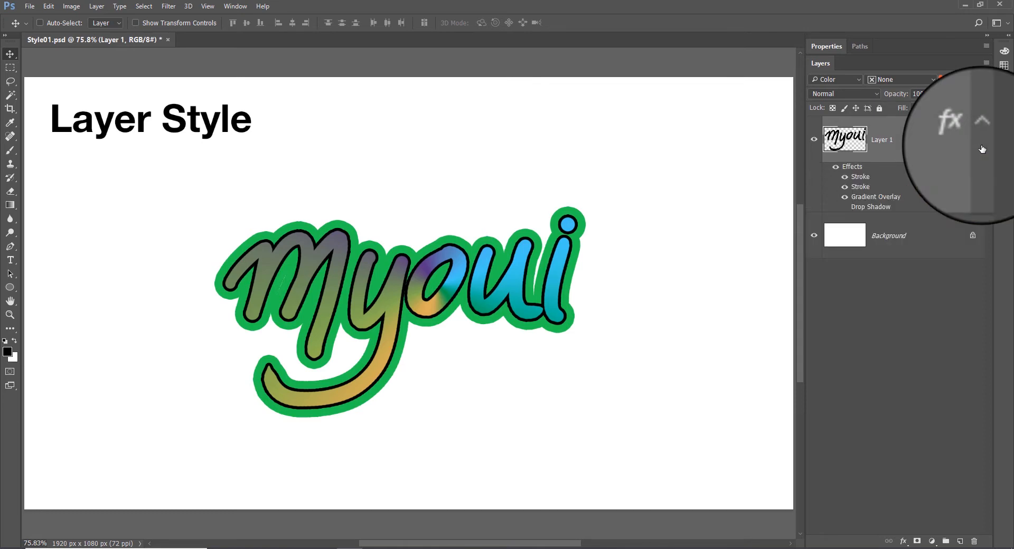
{"action": "left_click", "coordinate": [981, 148]}
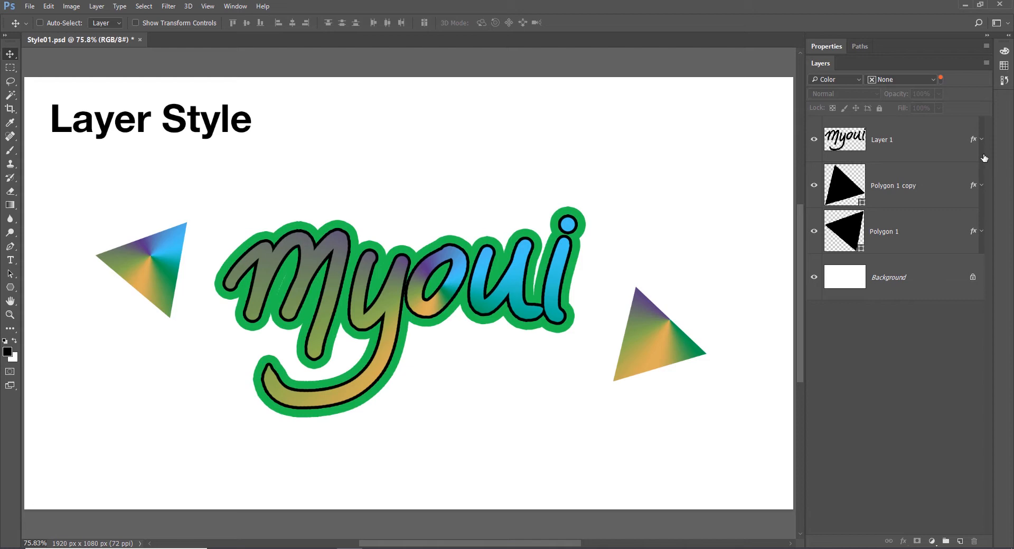
{"action": "key", "text": "alt"}
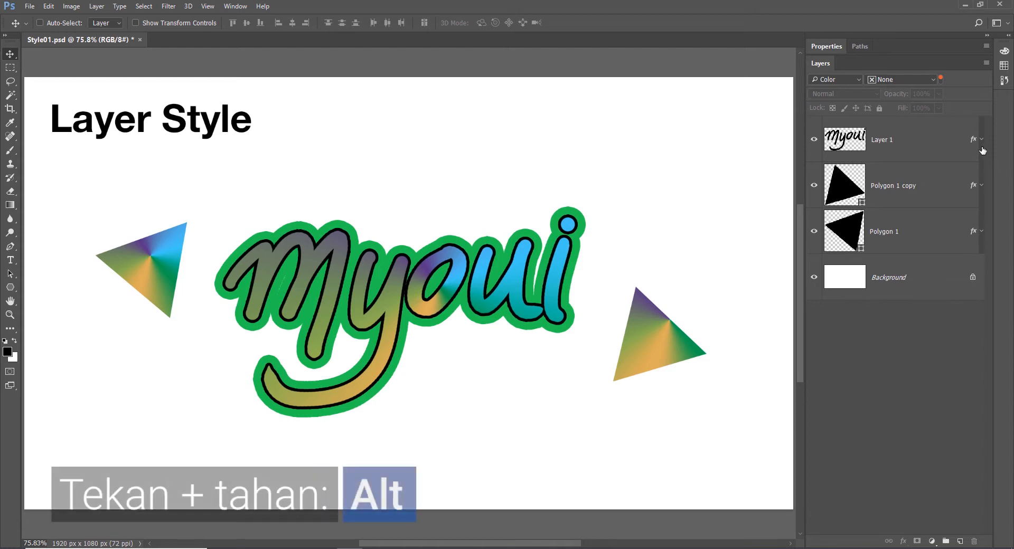
{"action": "left_click", "coordinate": [982, 150], "text": "alt"}
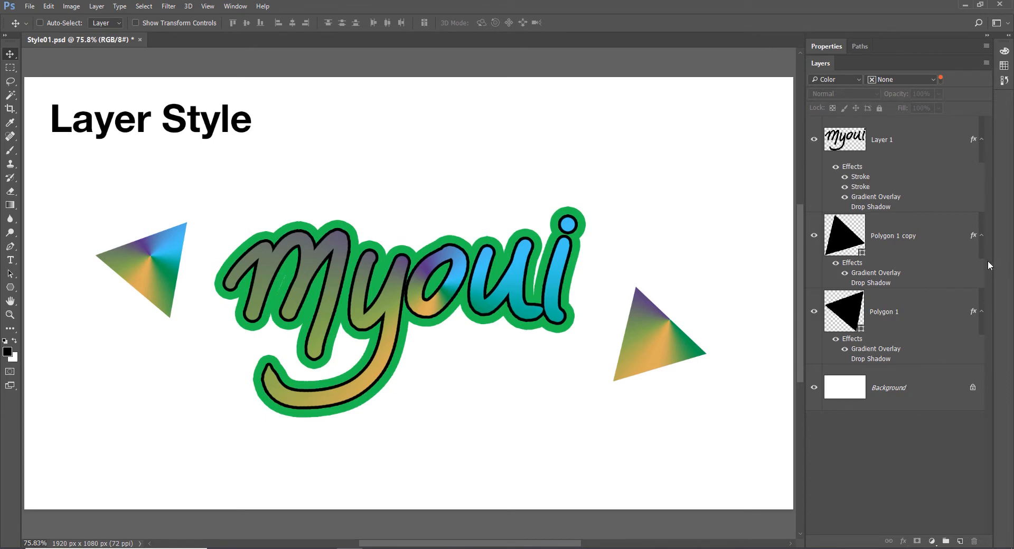
Step: Toggle off and back on Layer 1's Gradient Overlay and all effects of the Polygon 1 copy layer
{"action": "left_click", "coordinate": [844, 198]}
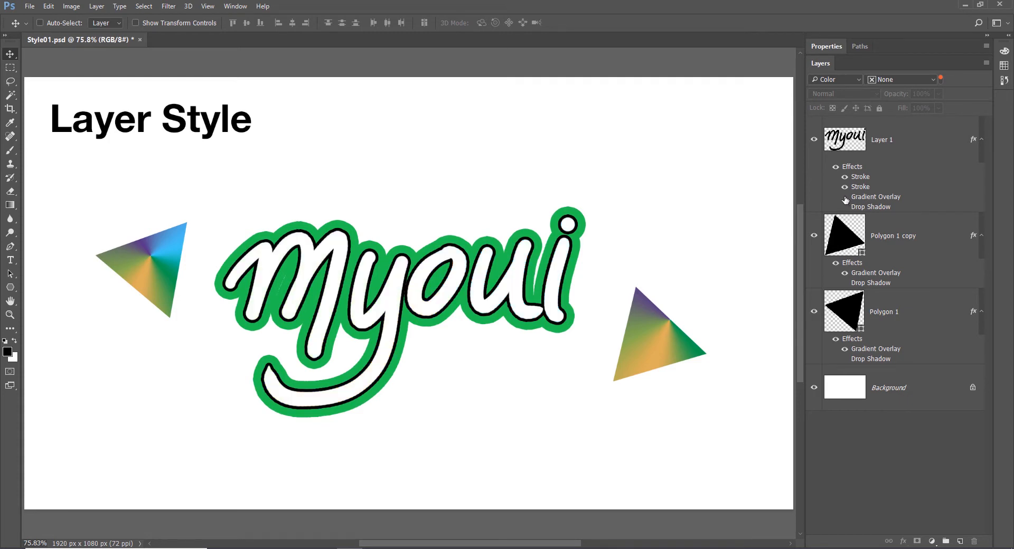
{"action": "left_click", "coordinate": [845, 198]}
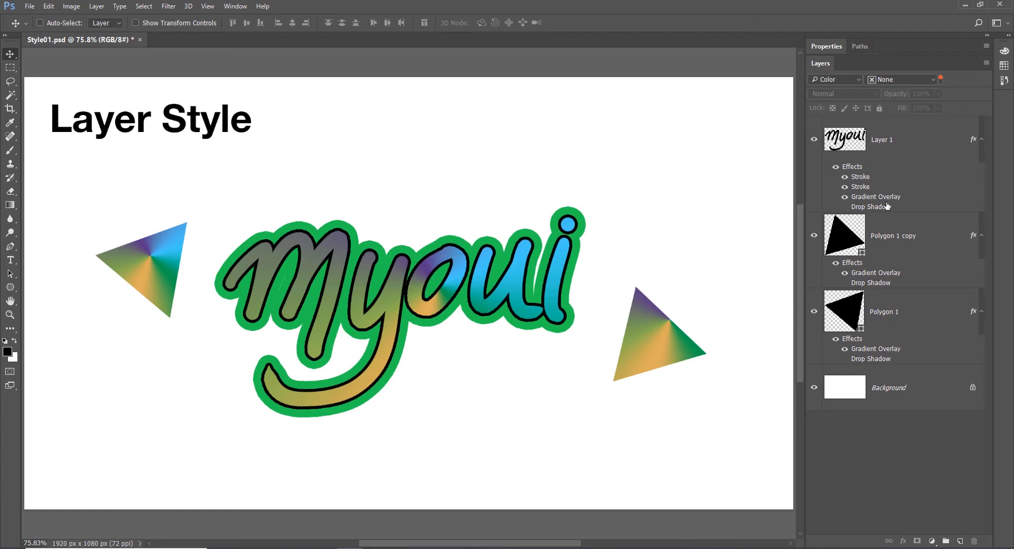
{"action": "left_click", "coordinate": [835, 264]}
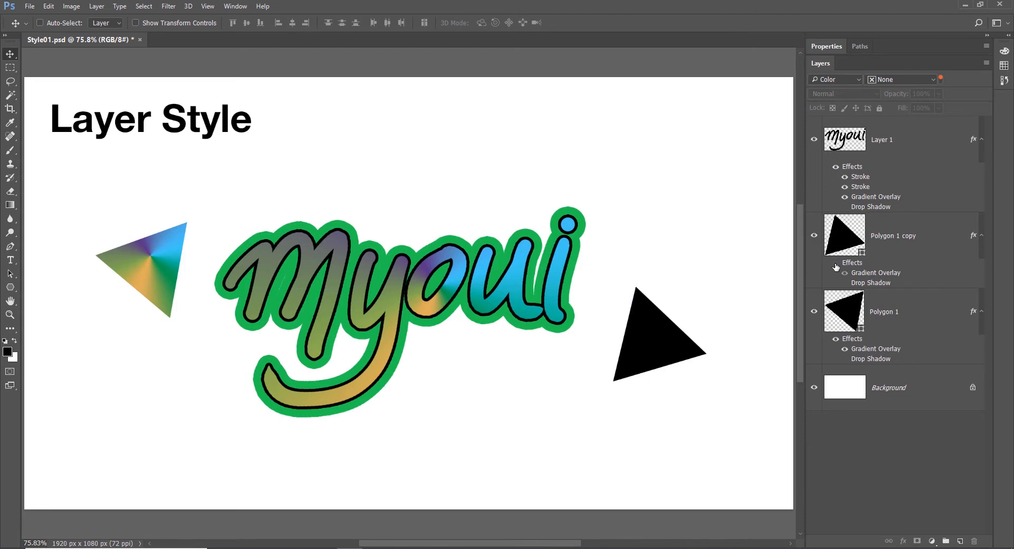
{"action": "left_click", "coordinate": [835, 263]}
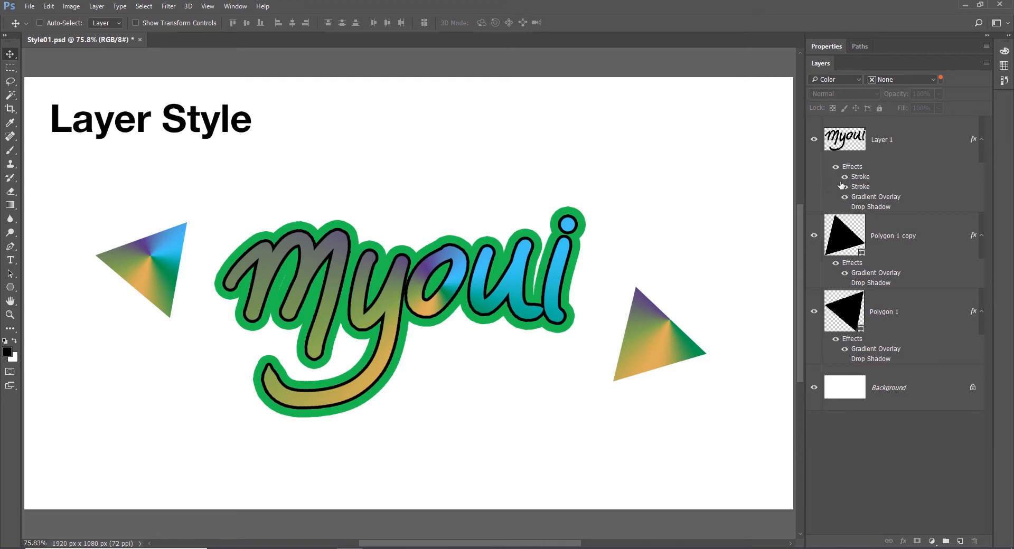
Step: Hide all layer effects in the document and show them again
{"action": "right_click", "coordinate": [973, 139]}
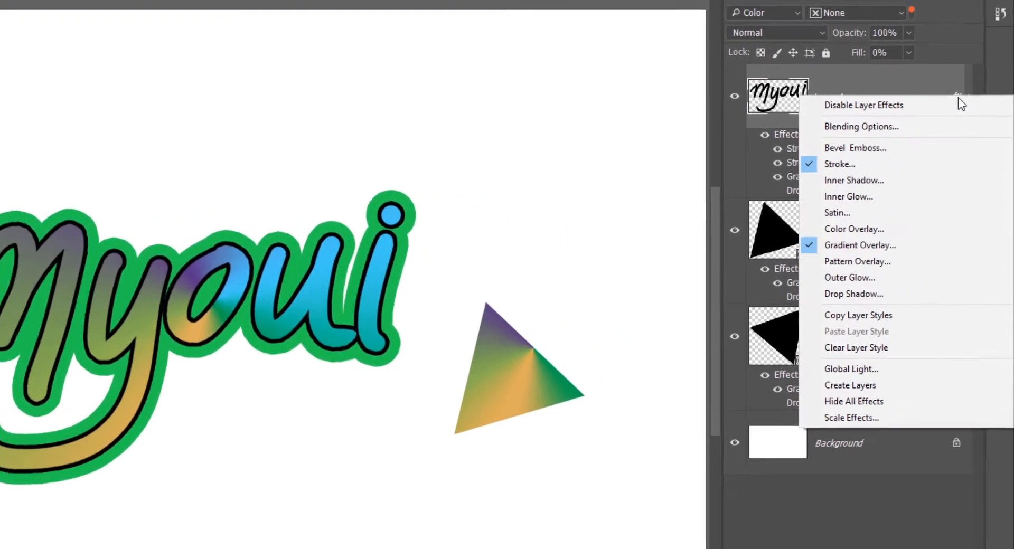
{"action": "left_click", "coordinate": [873, 408]}
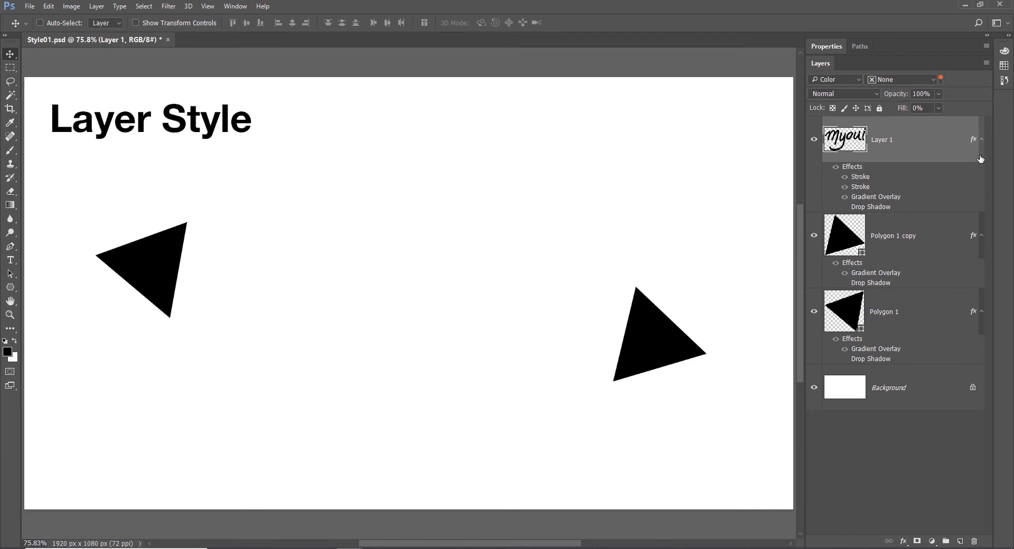
{"action": "right_click", "coordinate": [973, 139]}
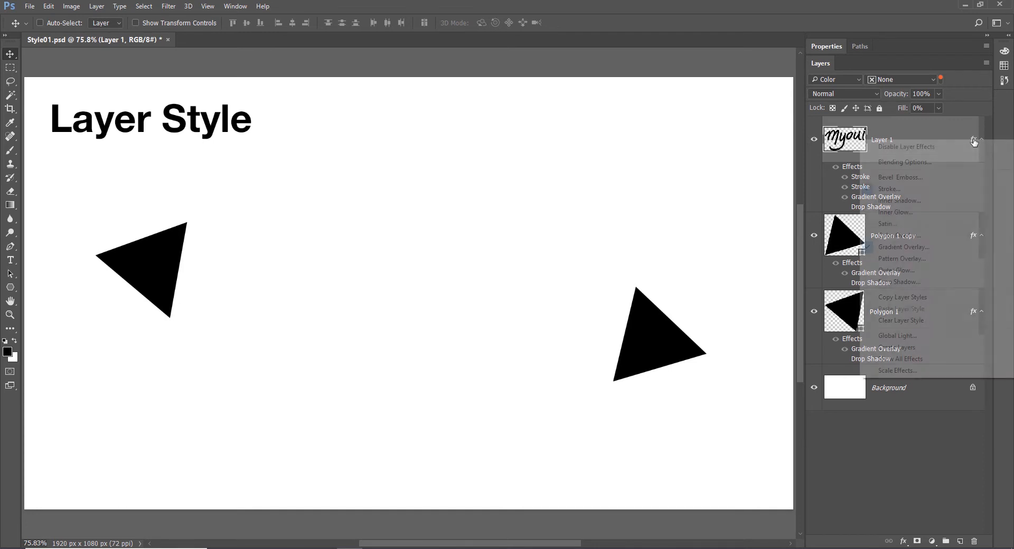
{"action": "left_click", "coordinate": [925, 361]}
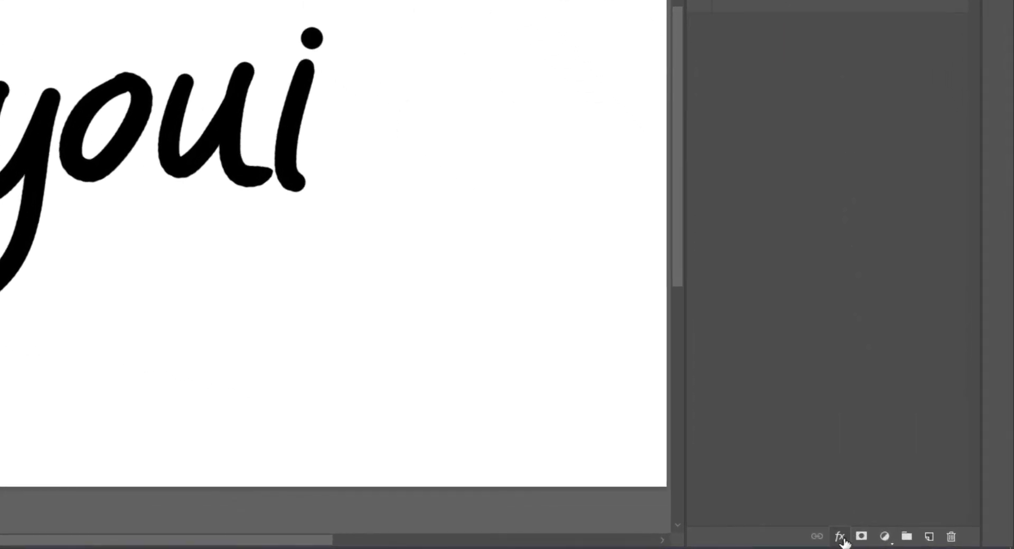
Step: Try a green outside Stroke effect with a reduced size on Layer 1, and undo it
{"action": "left_click", "coordinate": [842, 538]}
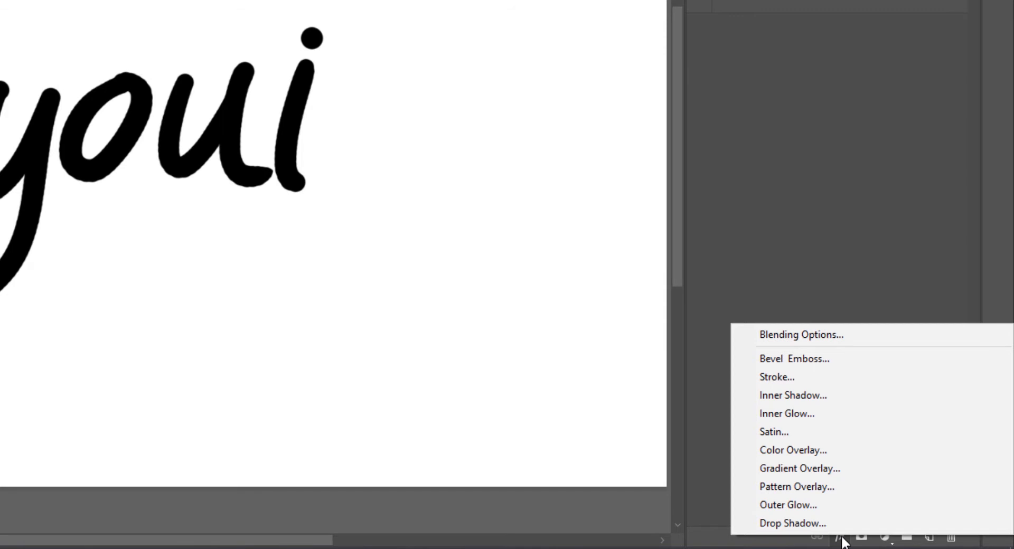
{"action": "left_click", "coordinate": [821, 377]}
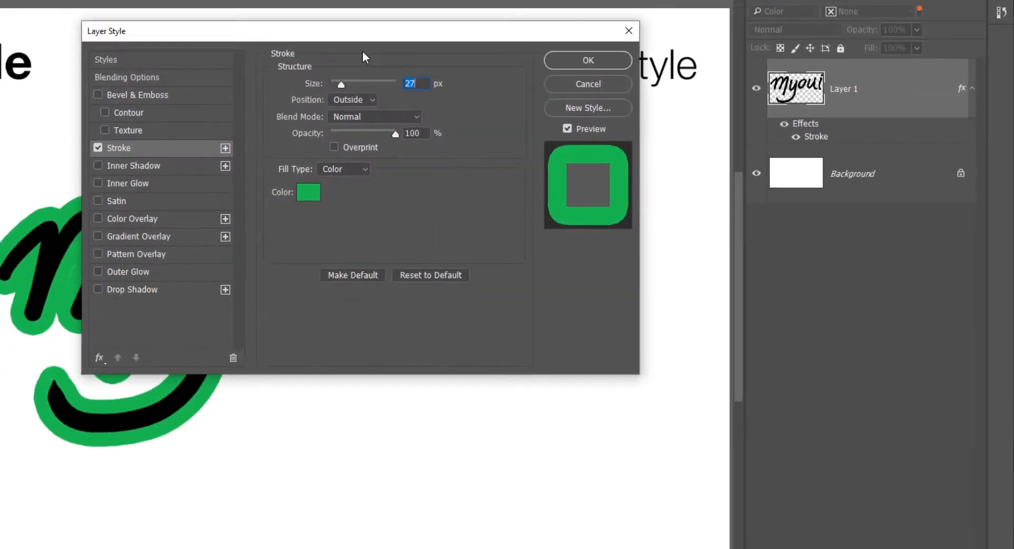
{"action": "left_click_drag", "start_coordinate": [363, 31], "coordinate": [677, 112]}
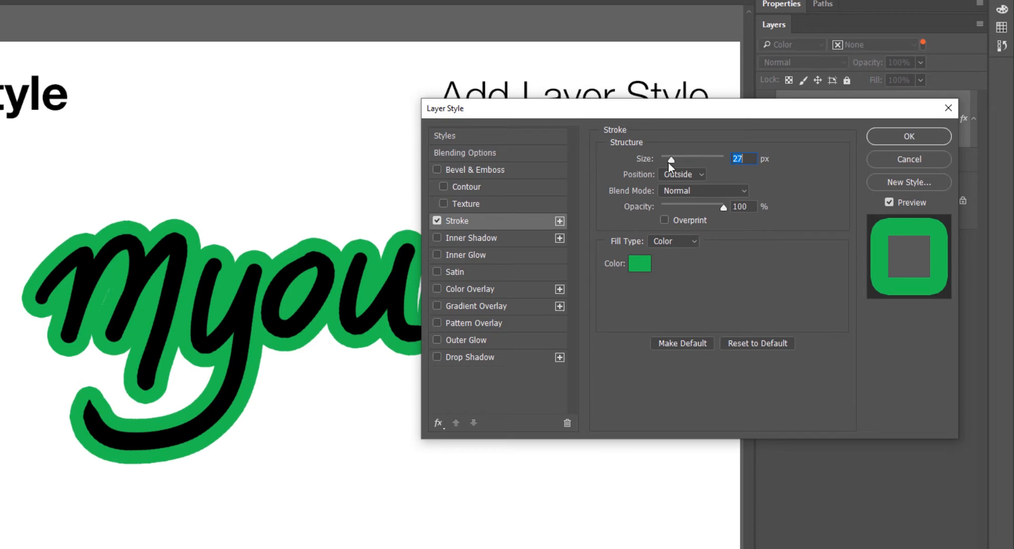
{"action": "left_click_drag", "start_coordinate": [667, 163], "coordinate": [664, 160]}
{"action": "left_click", "coordinate": [887, 139]}
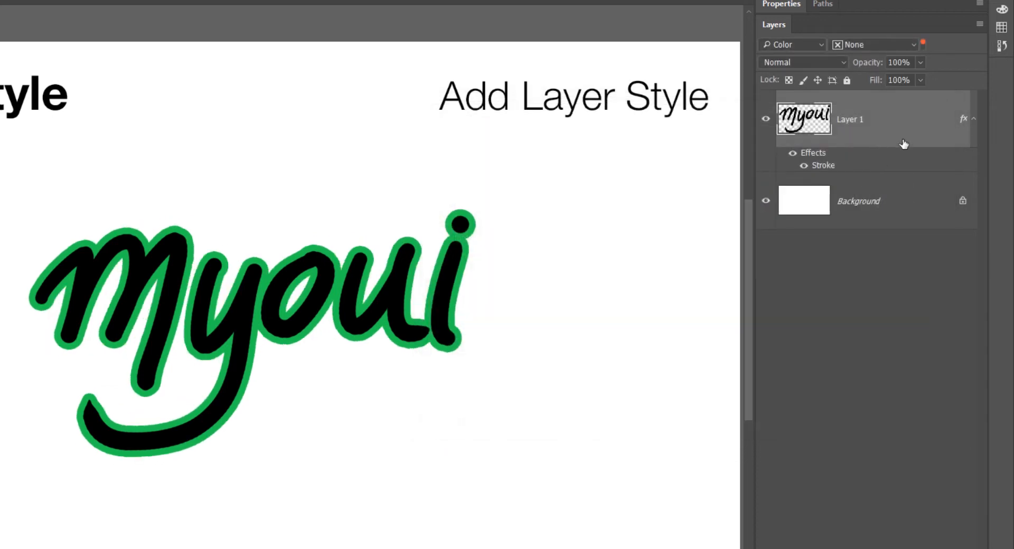
{"action": "key", "text": "ctrl+z"}
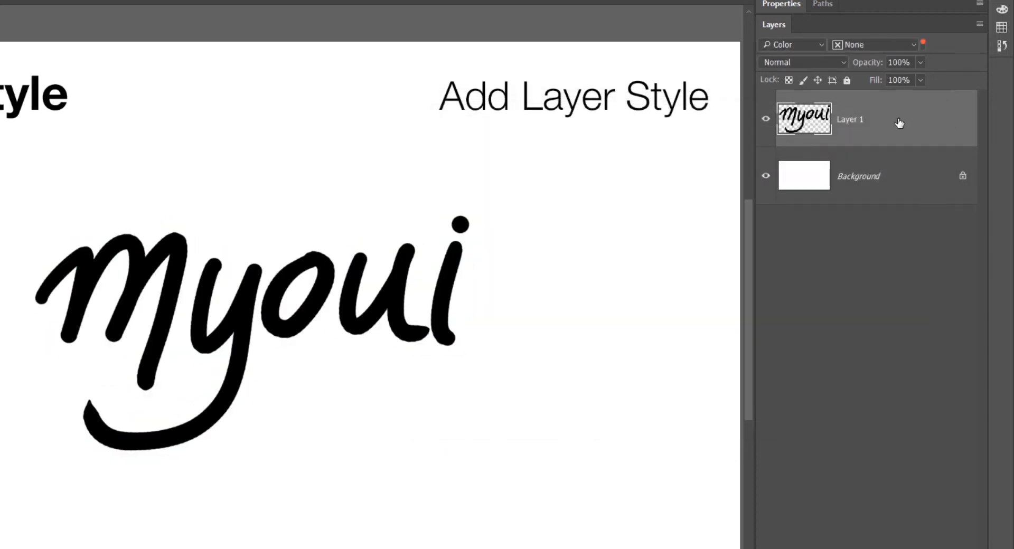
Step: Enable the Stroke effect in Layer 1's layer style settings, and cancel the change
{"action": "double_click", "coordinate": [901, 122]}
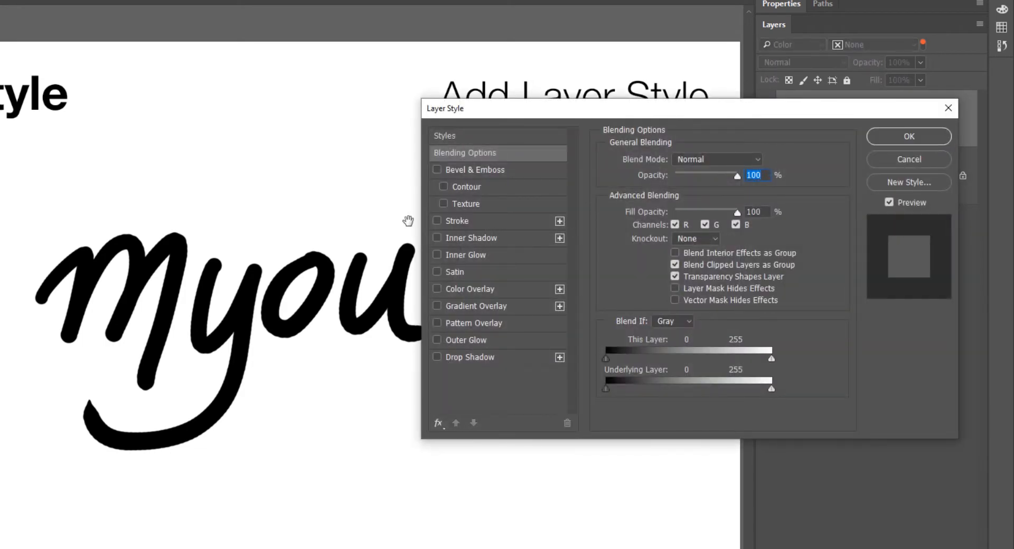
{"action": "left_click", "coordinate": [436, 220]}
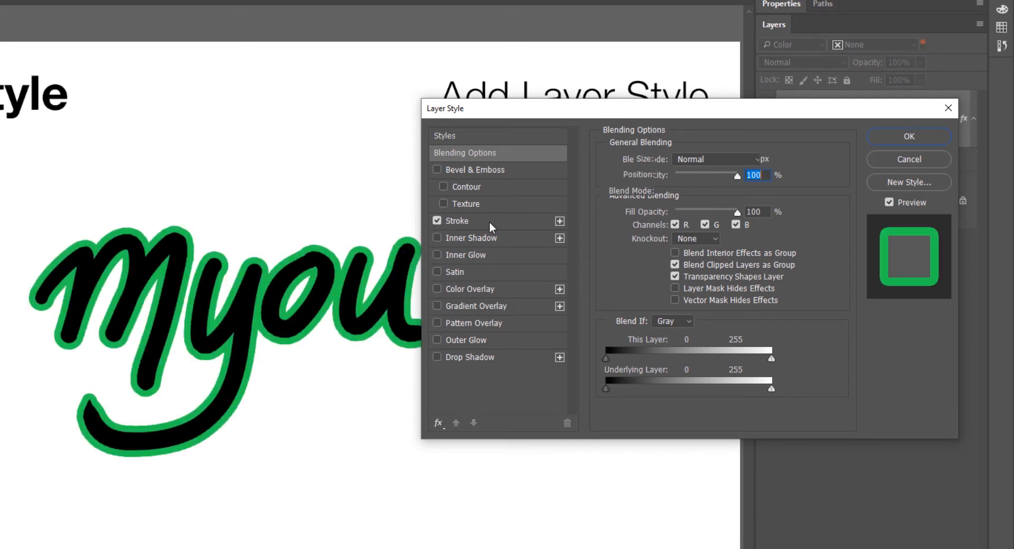
{"action": "left_click", "coordinate": [489, 221]}
{"action": "left_click", "coordinate": [928, 160]}
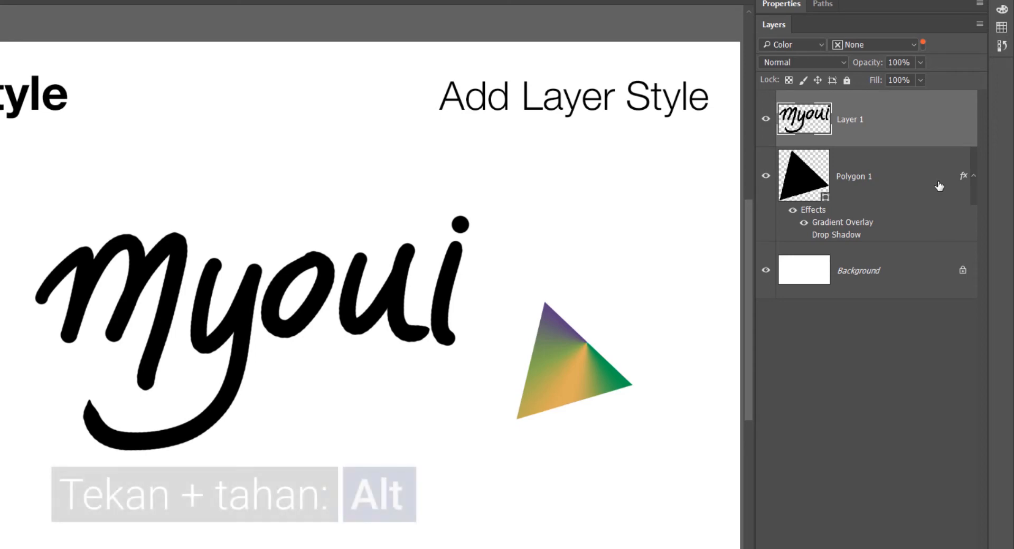
Step: Try duplicating Polygon 1's layer style onto Layer 1 and moving it there instead, undoing each attempt
{"action": "left_click", "coordinate": [962, 180], "text": "alt"}
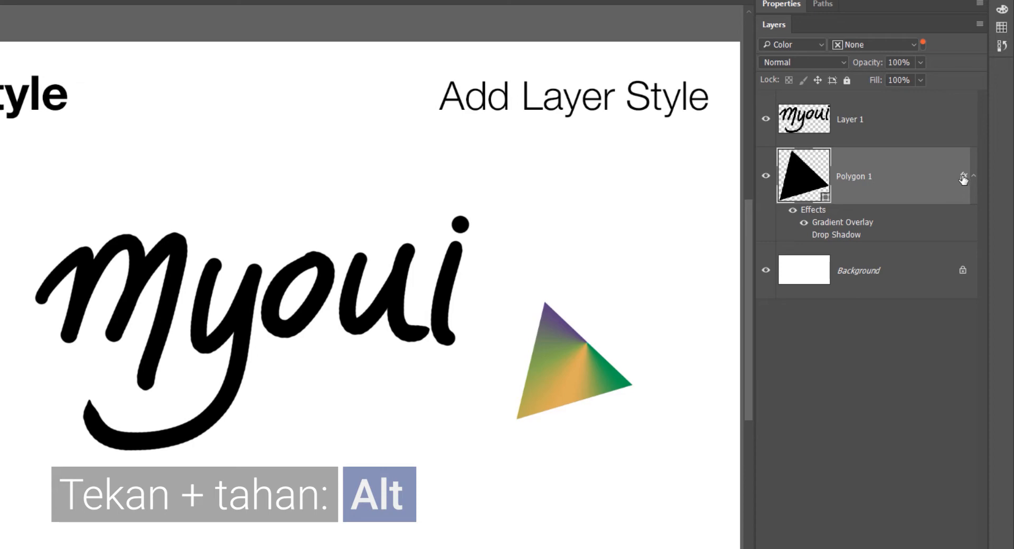
{"action": "left_click_drag", "start_coordinate": [963, 179], "coordinate": [953, 120], "text": "alt"}
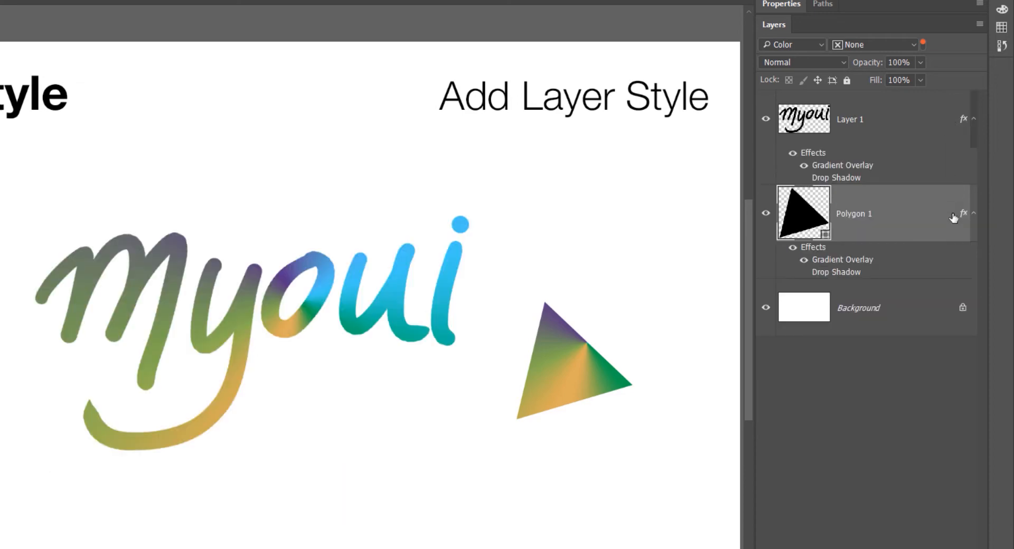
{"action": "key", "text": "ctrl+z"}
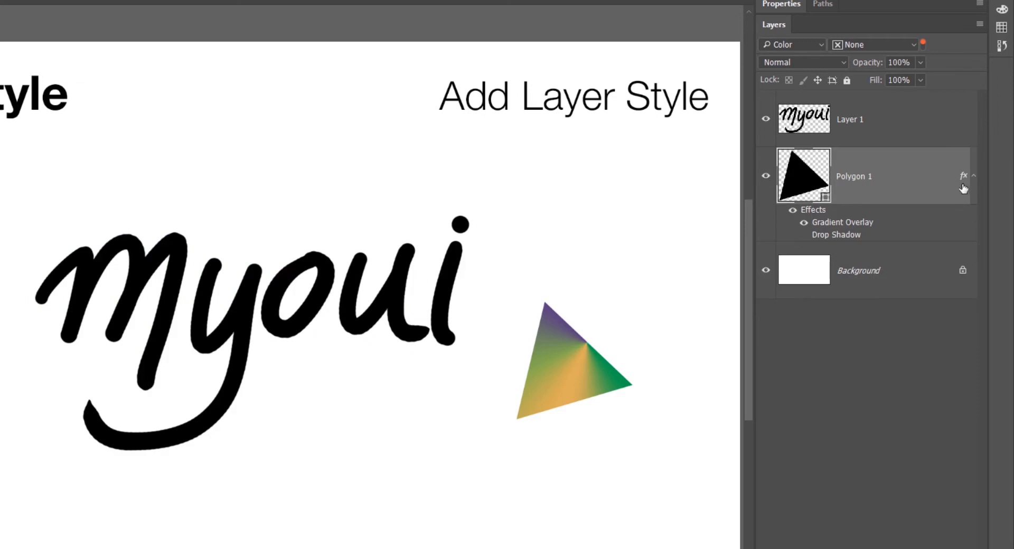
{"action": "left_click_drag", "start_coordinate": [963, 176], "coordinate": [955, 123]}
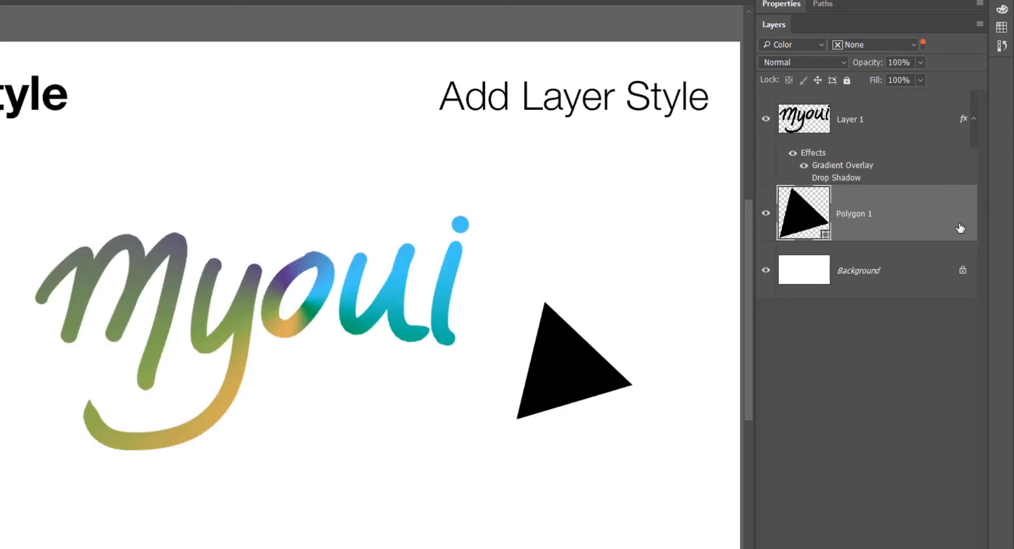
{"action": "key", "text": "ctrl+z"}
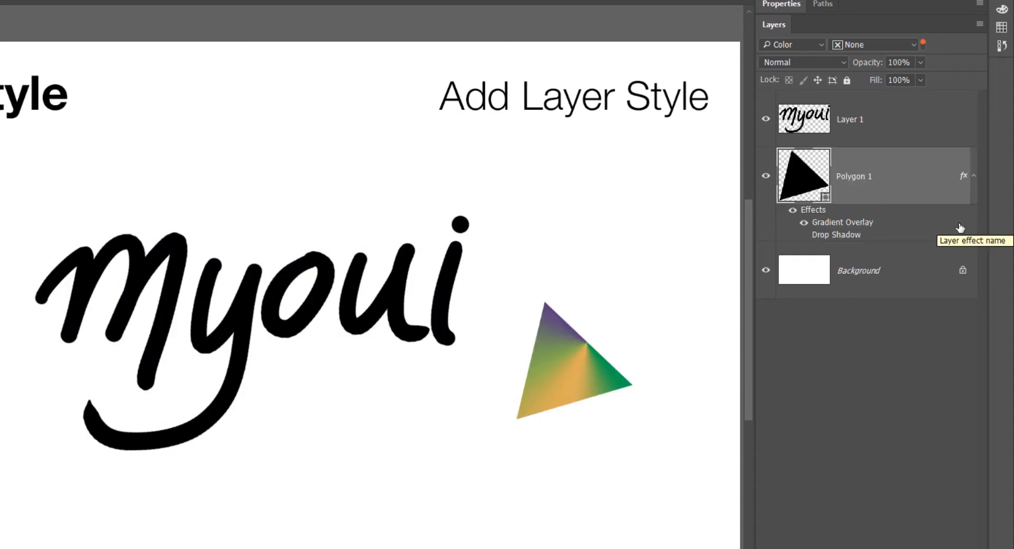
Step: Copy Polygon 1's layer style and paste it onto Layer 1
{"action": "right_click", "coordinate": [963, 179]}
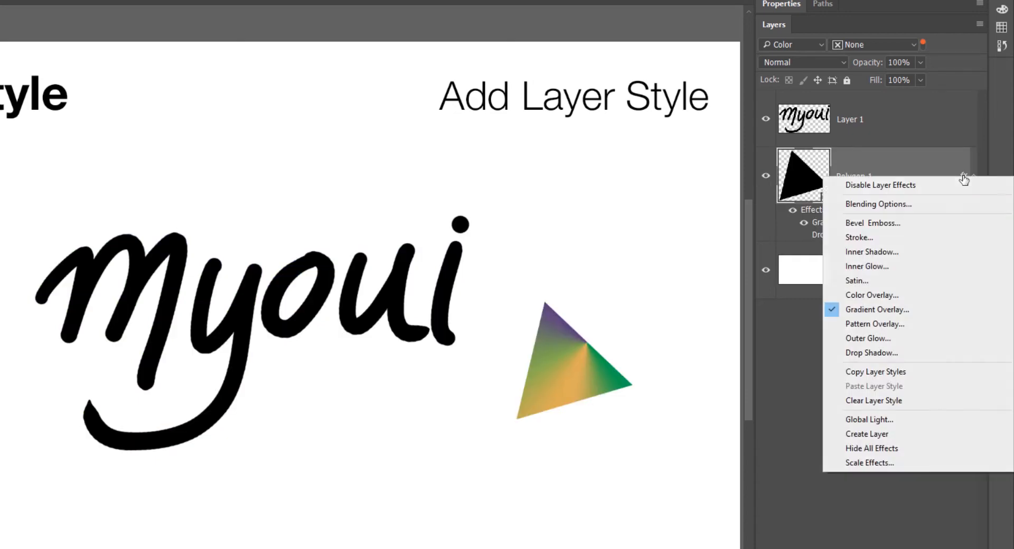
{"action": "left_click", "coordinate": [889, 372]}
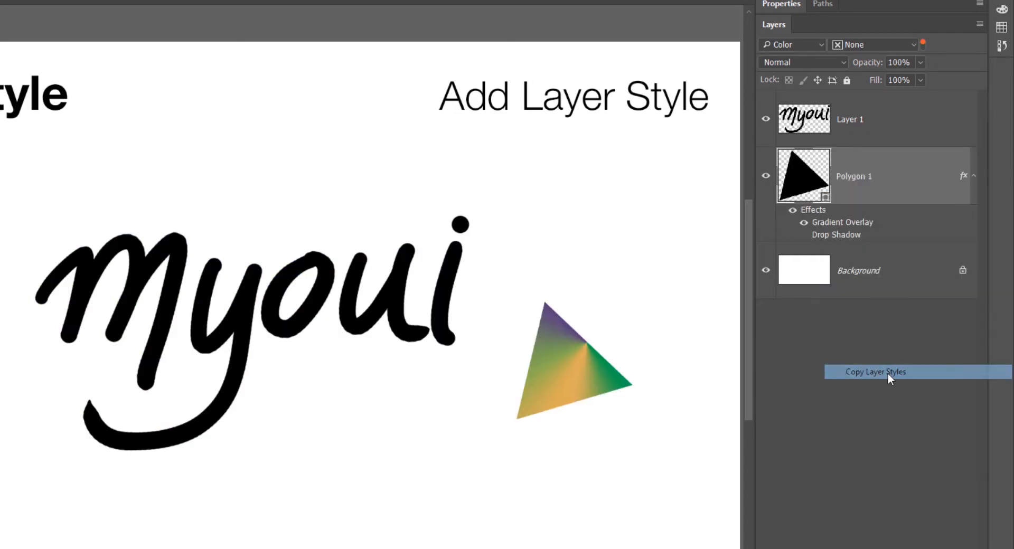
{"action": "left_click", "coordinate": [906, 124]}
{"action": "right_click", "coordinate": [906, 118]}
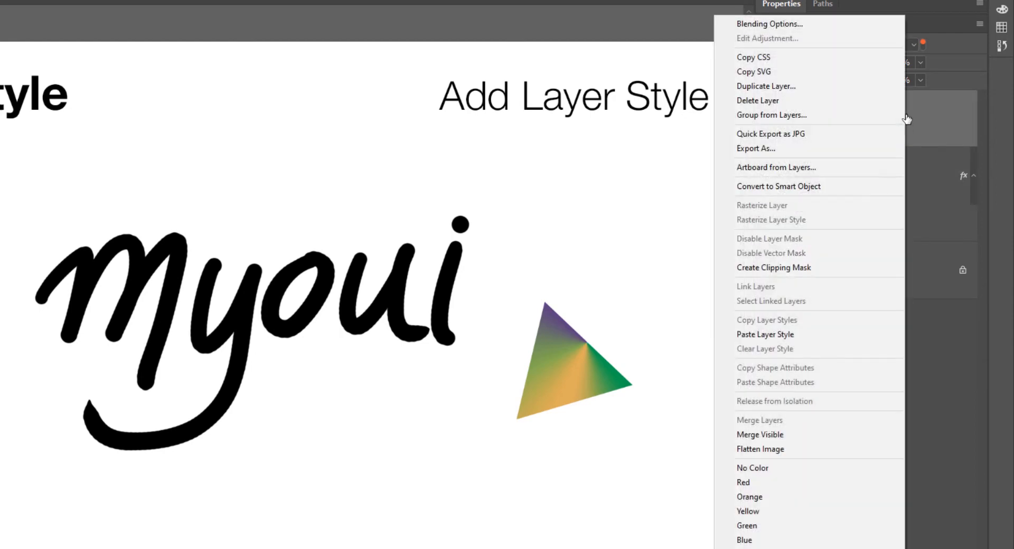
{"action": "left_click", "coordinate": [792, 334]}
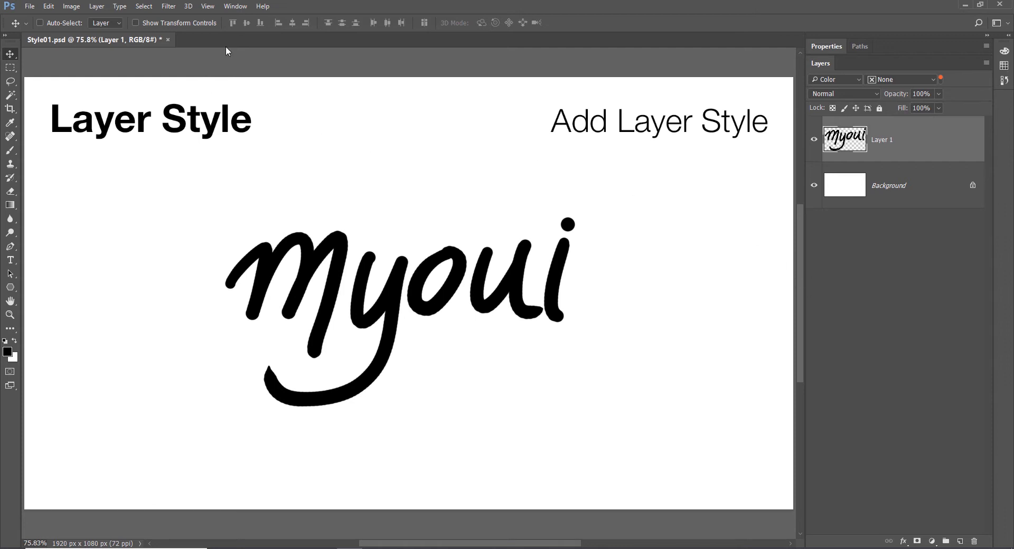
Step: Try the red-and-blue radial gradient preset style and the glossy blue preset style on Layer 1, undoing each
{"action": "left_click", "coordinate": [235, 6]}
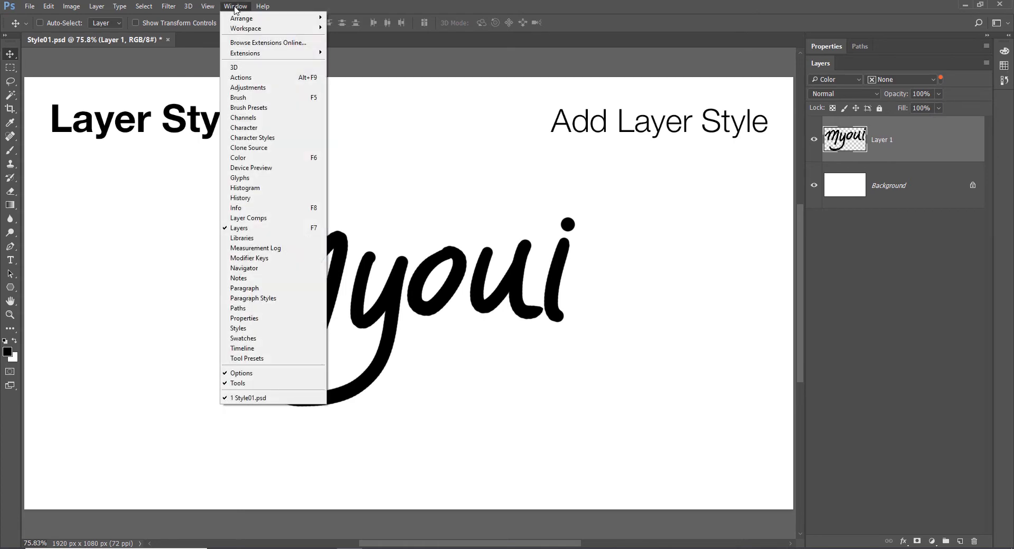
{"action": "left_click", "coordinate": [238, 327]}
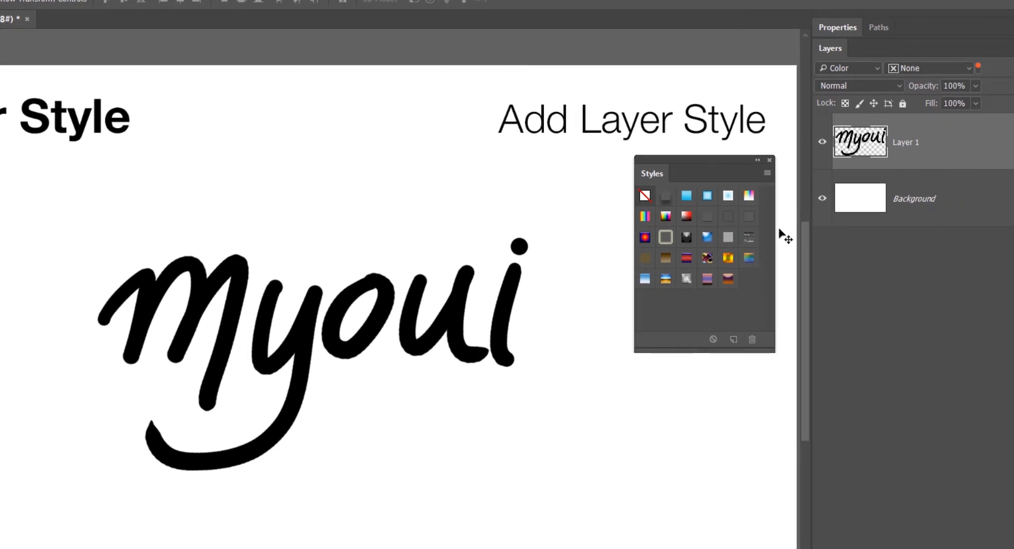
{"action": "left_click", "coordinate": [645, 237]}
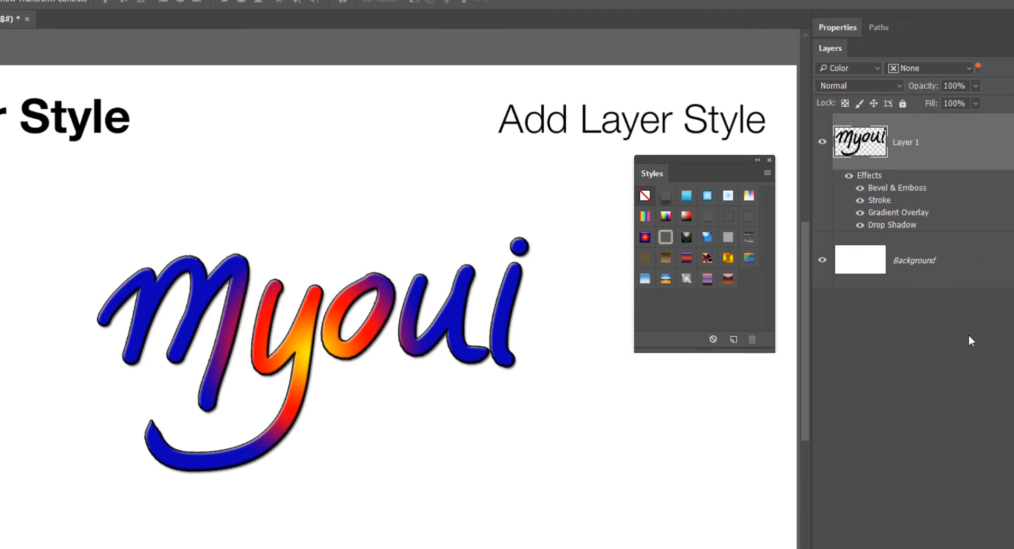
{"action": "key", "text": "ctrl+z"}
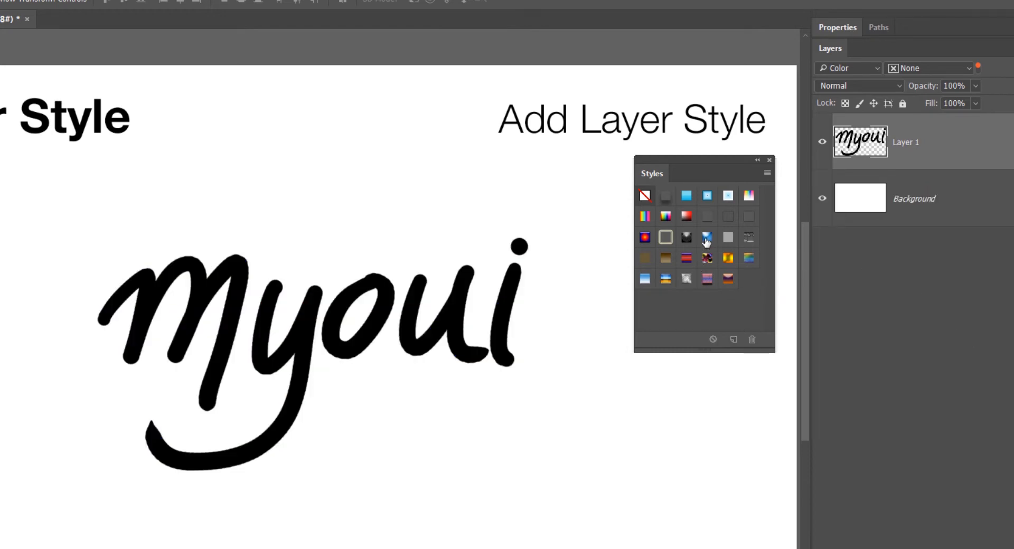
{"action": "left_click_drag", "start_coordinate": [704, 238], "coordinate": [386, 297]}
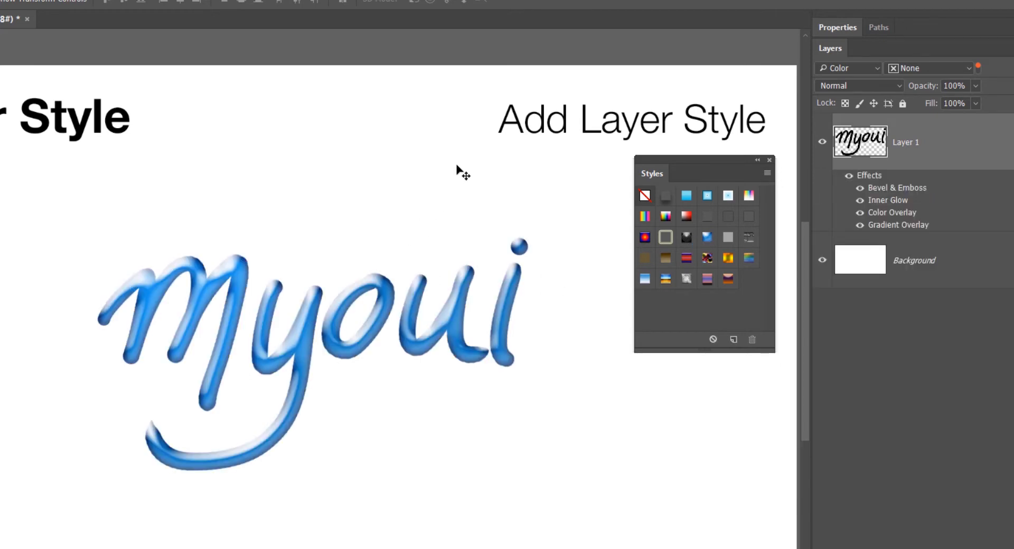
{"action": "key", "text": "ctrl+z"}
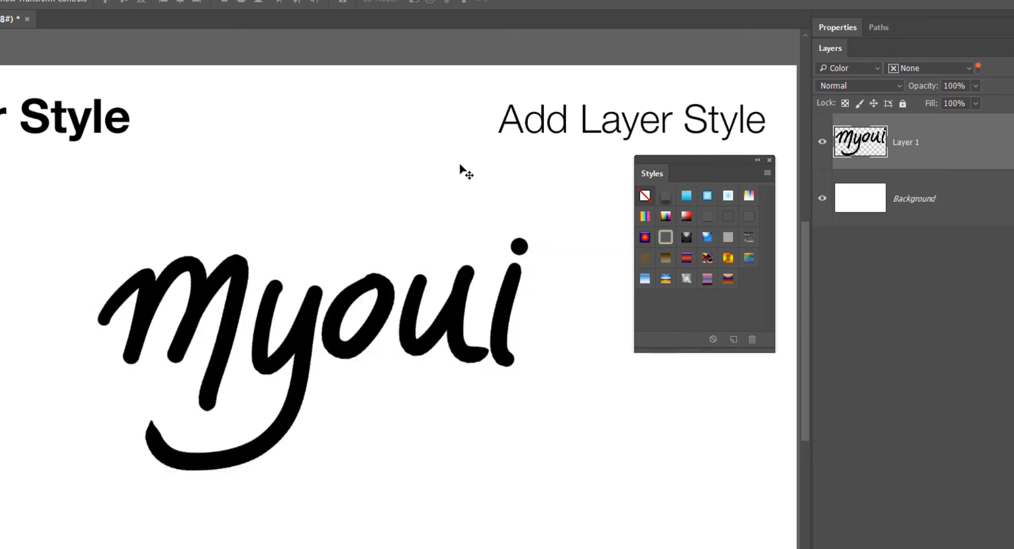
Step: Apply the blue-sky-and-orange preset in Layer 1's layer style settings, and replace it with the orange-and-purple preset style
{"action": "double_click", "coordinate": [979, 145]}
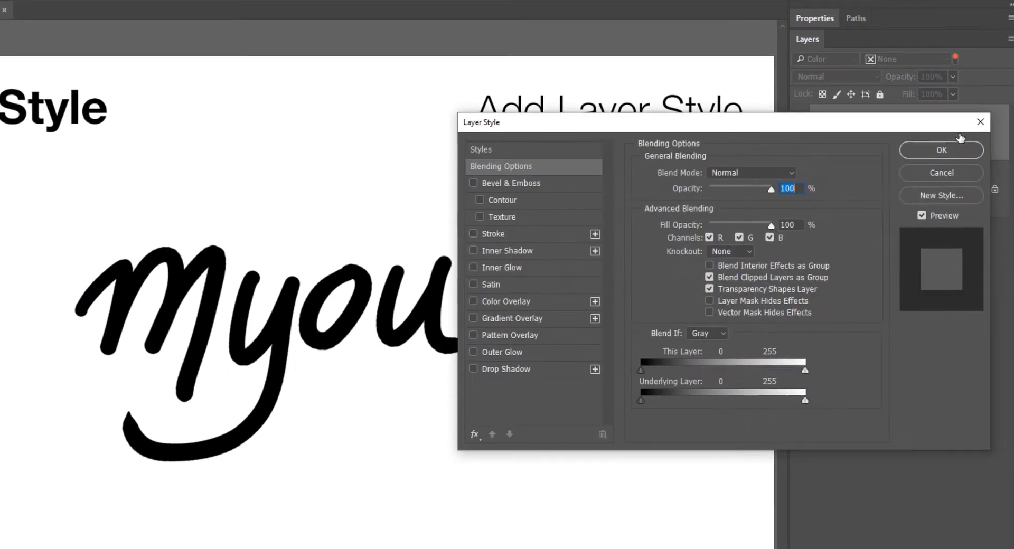
{"action": "left_click", "coordinate": [493, 148]}
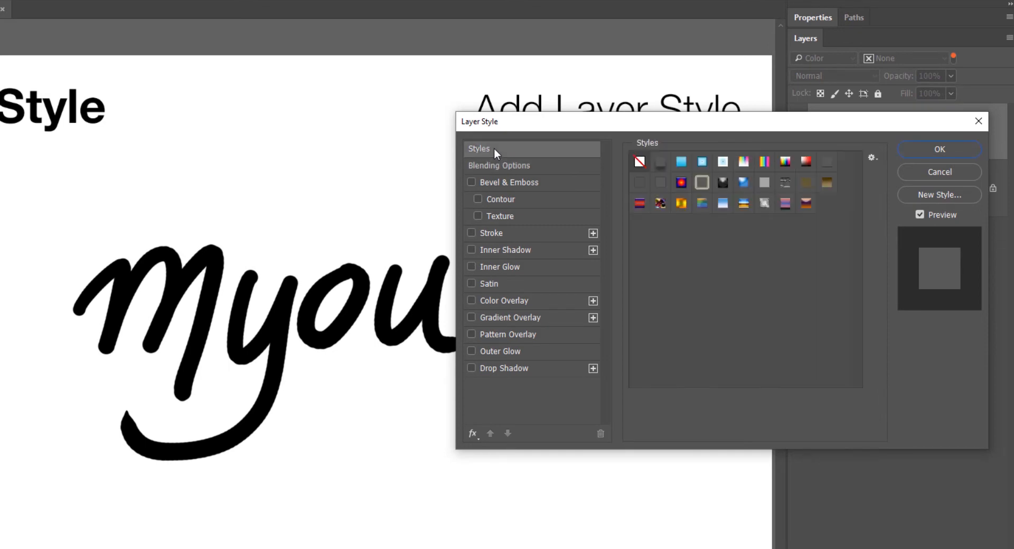
{"action": "left_click", "coordinate": [744, 205]}
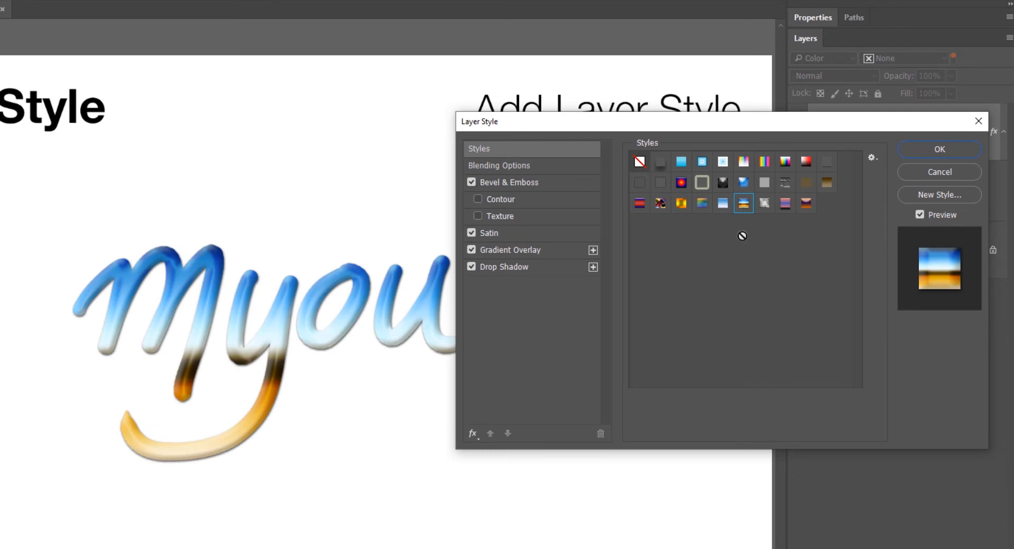
{"action": "left_click", "coordinate": [917, 149]}
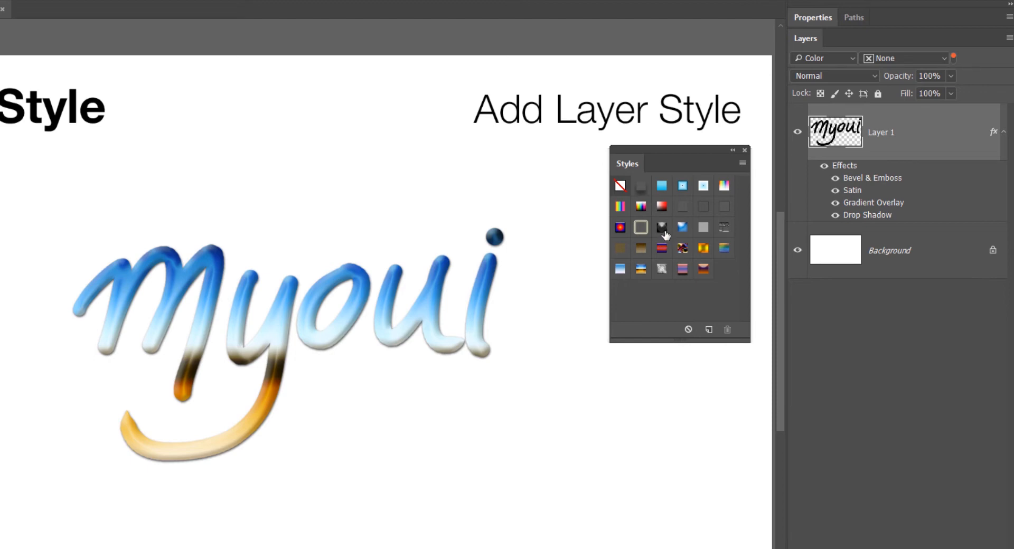
{"action": "left_click_drag", "start_coordinate": [704, 272], "coordinate": [391, 296]}
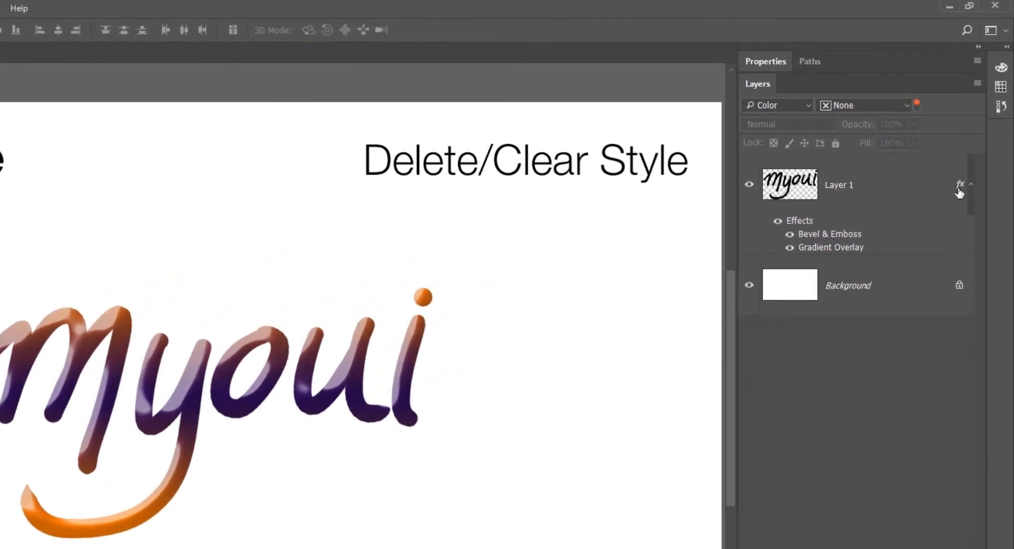
Step: Clear Layer 1's entire layer style, and undo the clearing
{"action": "right_click", "coordinate": [959, 191]}
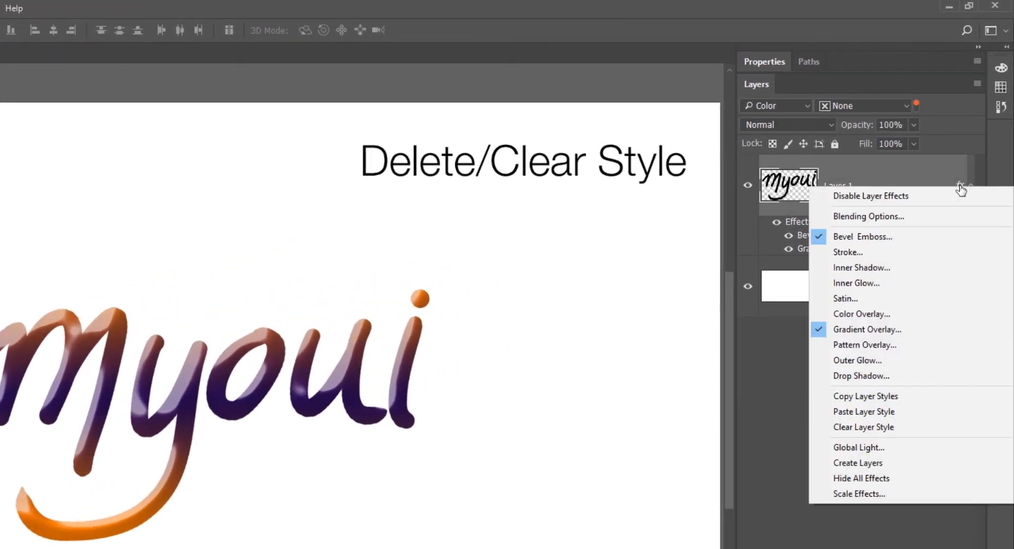
{"action": "left_click", "coordinate": [898, 429]}
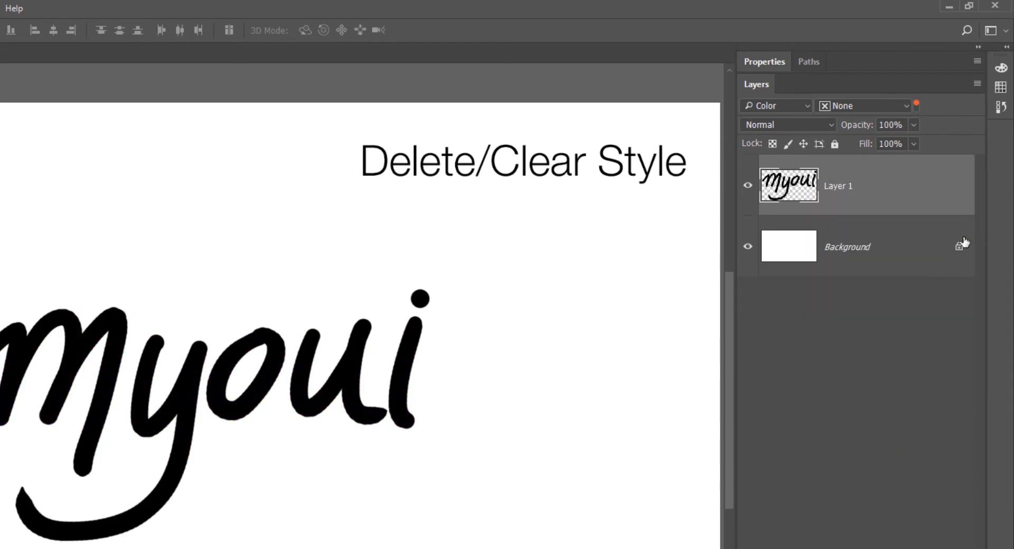
{"action": "key", "text": "ctrl+z"}
Step: Try deleting all of Layer 1's effects by trashing them, and separately only its Bevel & Emboss, undoing each deletion
{"action": "left_click_drag", "start_coordinate": [959, 185], "coordinate": [958, 472]}
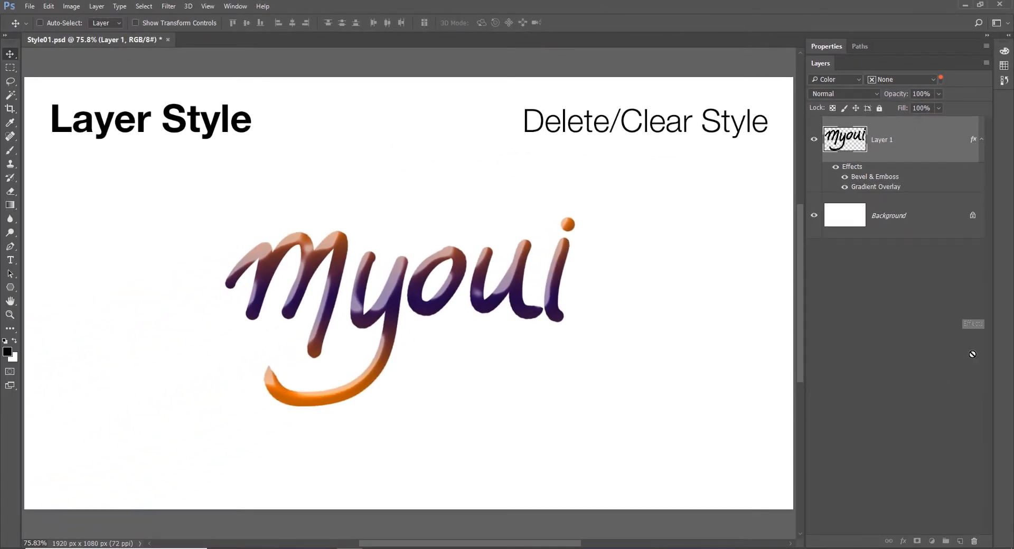
{"action": "left_click_drag", "start_coordinate": [972, 354], "coordinate": [975, 541]}
{"action": "left_click_drag", "start_coordinate": [975, 541], "coordinate": [975, 541]}
{"action": "key", "text": "ctrl+z"}
{"action": "left_click_drag", "start_coordinate": [874, 179], "coordinate": [974, 541]}
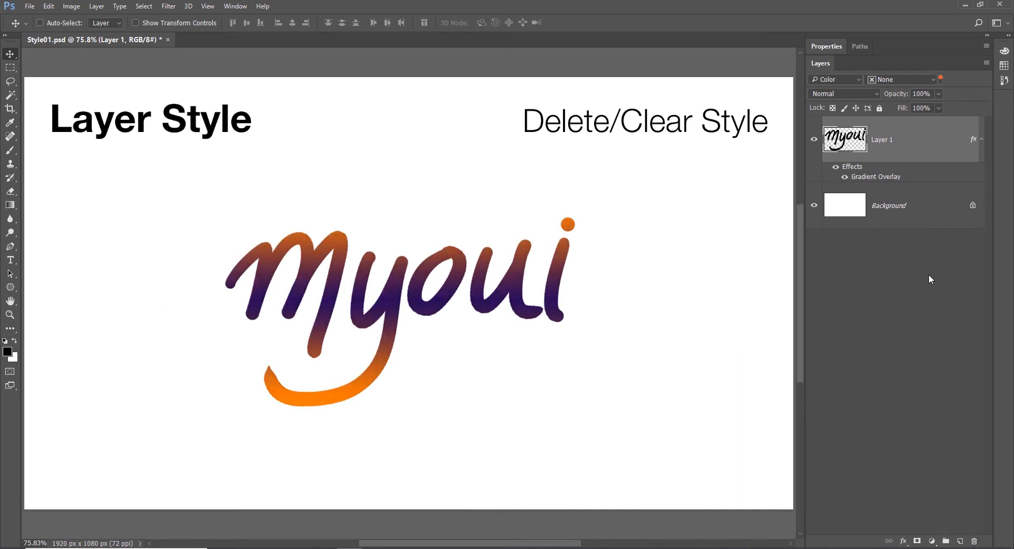
{"action": "key", "text": "ctrl+z"}
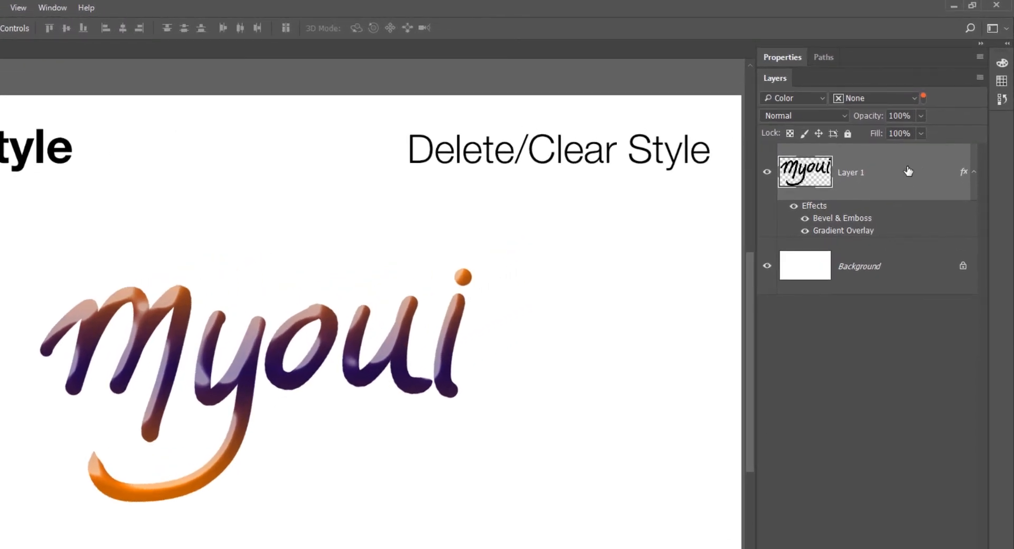
Step: Delete the Bevel & Emboss effect within Layer 1's layer style settings
{"action": "double_click", "coordinate": [907, 171]}
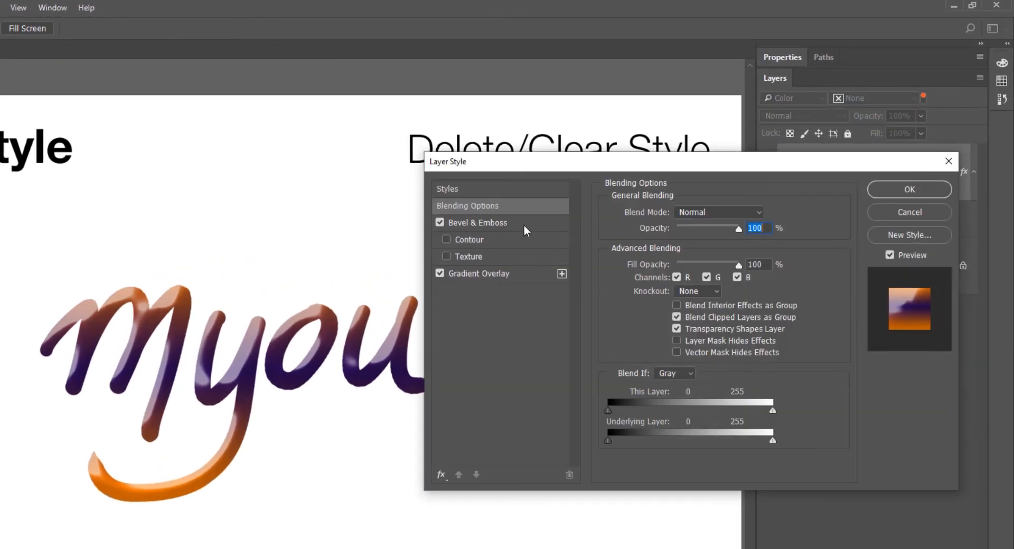
{"action": "left_click", "coordinate": [515, 227]}
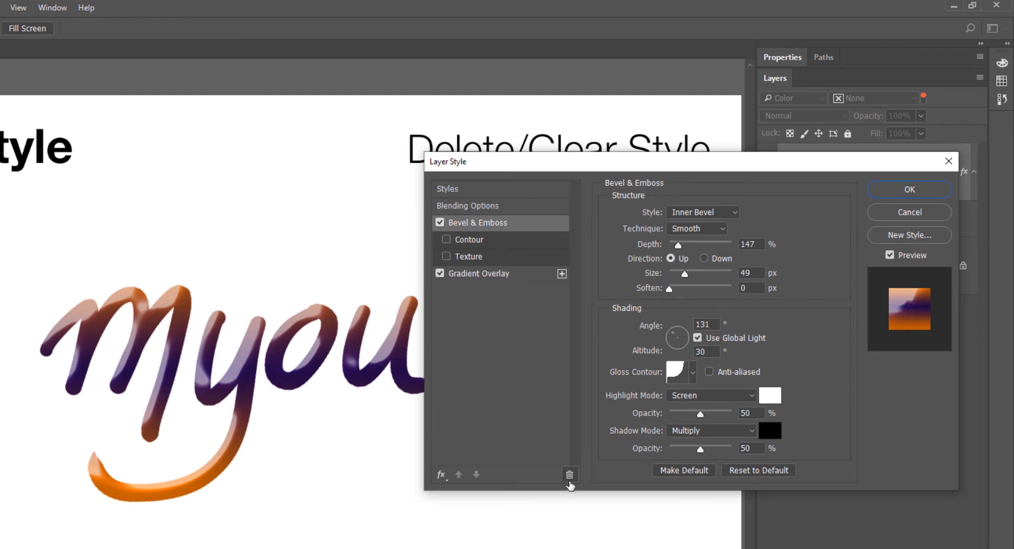
{"action": "left_click", "coordinate": [569, 475]}
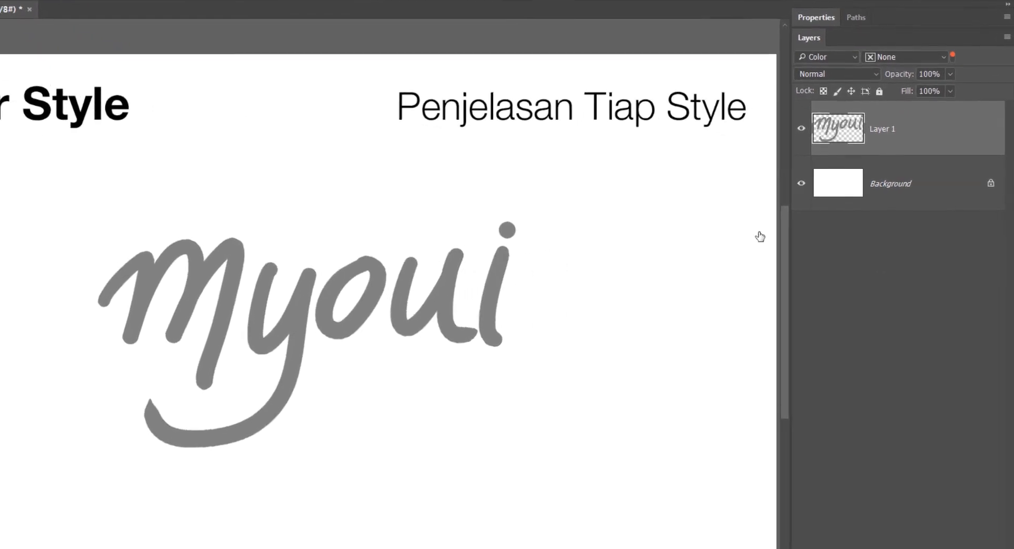
Step: Try Bevel & Emboss on the gray lettering with an inverted-cone Contour and a Texture whose scale is increased
{"action": "double_click", "coordinate": [913, 142]}
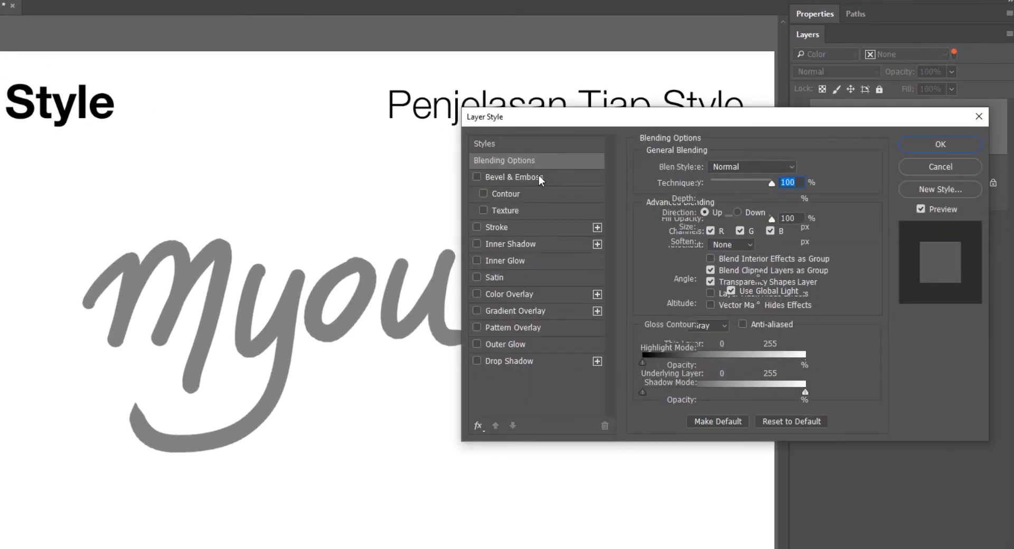
{"action": "left_click", "coordinate": [528, 177]}
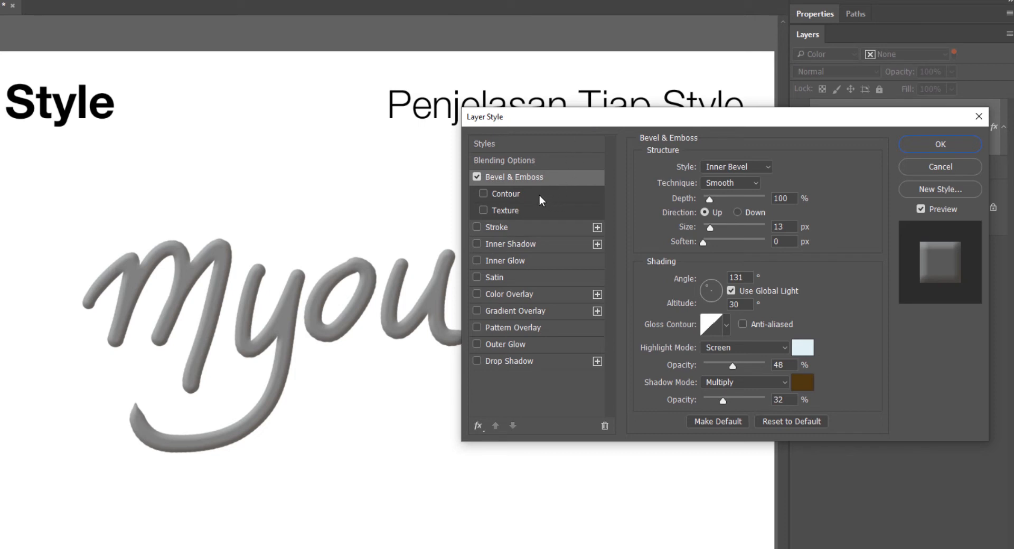
{"action": "left_click", "coordinate": [508, 194]}
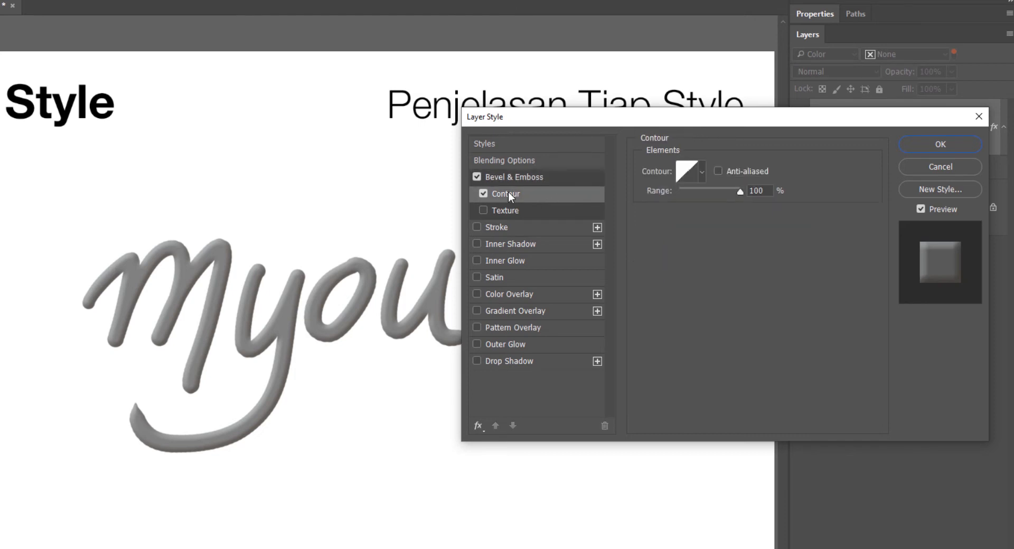
{"action": "left_click", "coordinate": [698, 173]}
{"action": "left_click", "coordinate": [667, 204]}
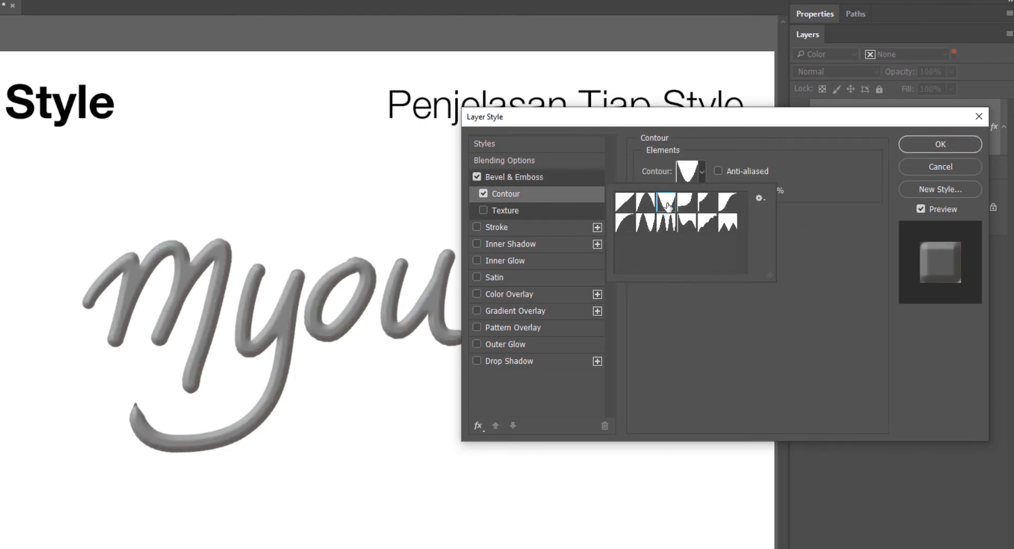
{"action": "left_click", "coordinate": [664, 293]}
{"action": "left_click", "coordinate": [498, 211]}
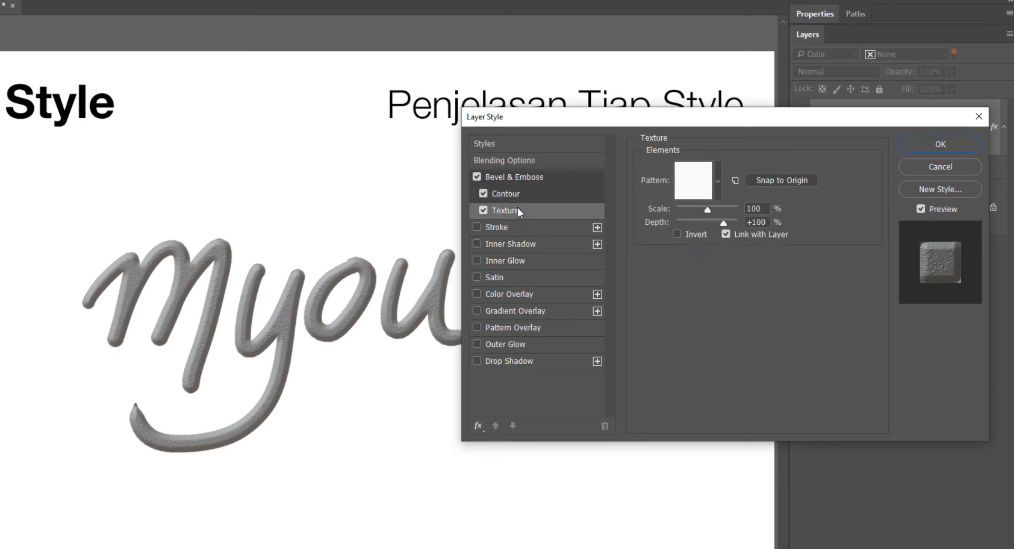
{"action": "left_click_drag", "start_coordinate": [715, 208], "coordinate": [721, 207]}
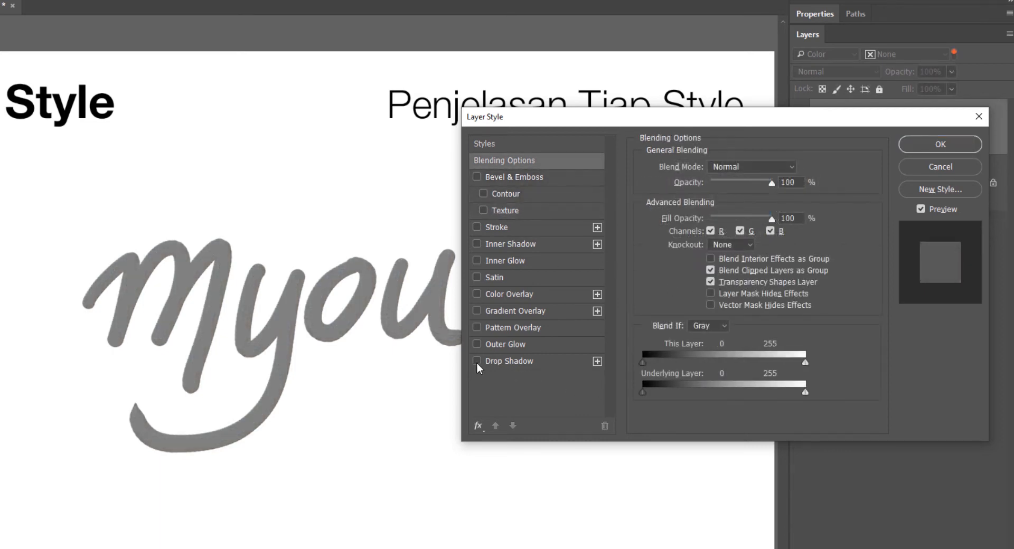
Step: Try a Drop Shadow with a size of 49 px on the lettering, and switch the effect off
{"action": "left_click", "coordinate": [476, 361]}
{"action": "left_click", "coordinate": [510, 361]}
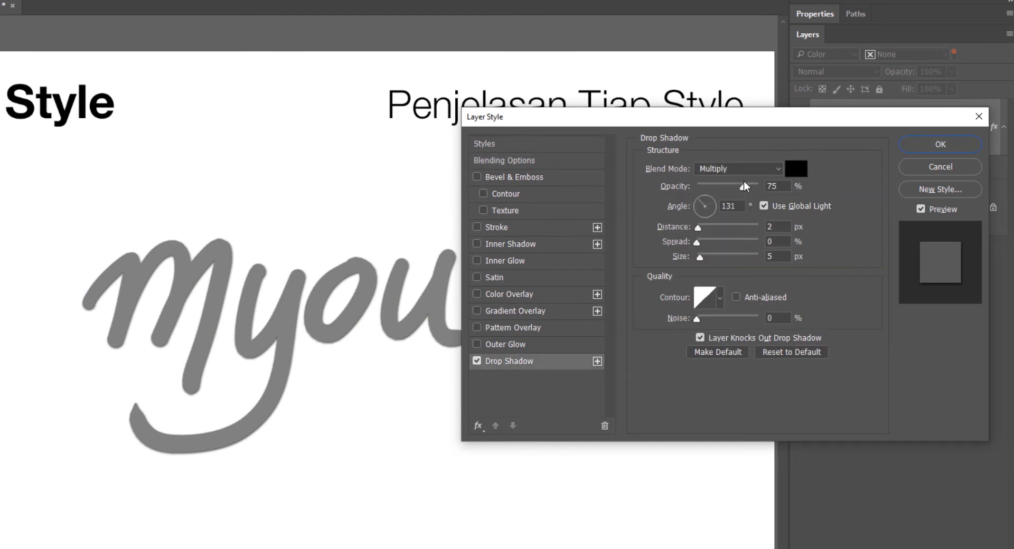
{"action": "left_click", "coordinate": [711, 256]}
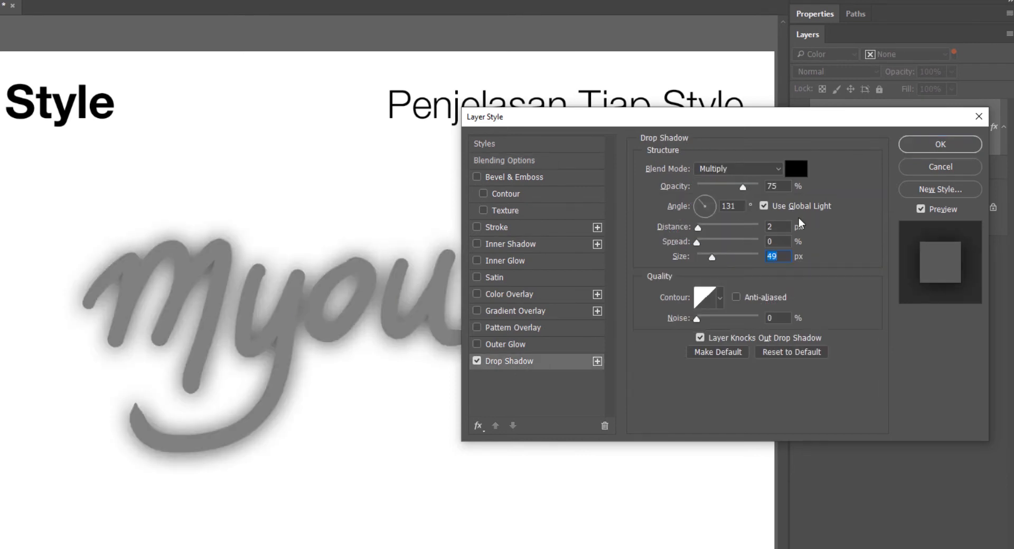
{"action": "left_click", "coordinate": [476, 361]}
Step: Try a black inside Stroke with a size of 38 px on the lettering, and switch the effect off
{"action": "left_click", "coordinate": [480, 227]}
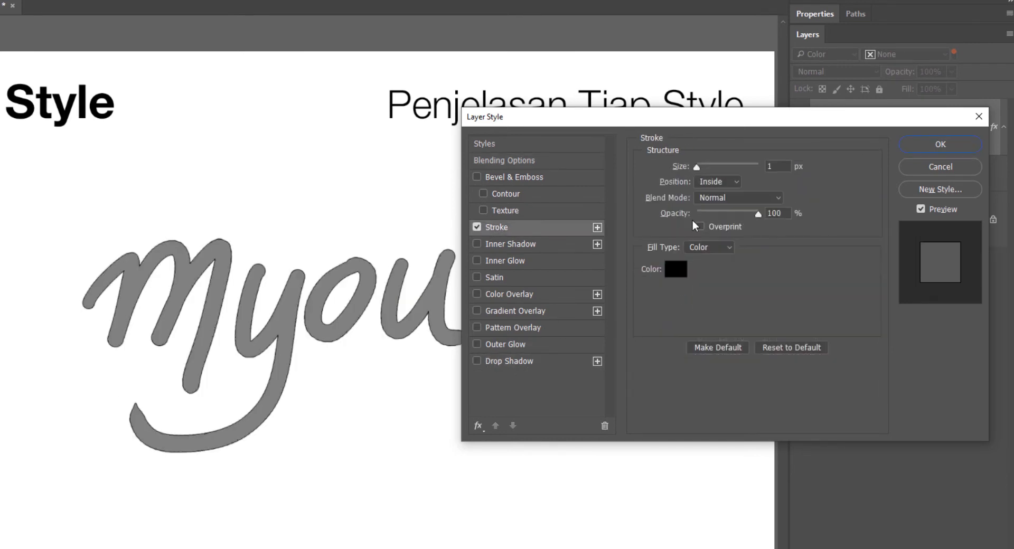
{"action": "left_click", "coordinate": [710, 167]}
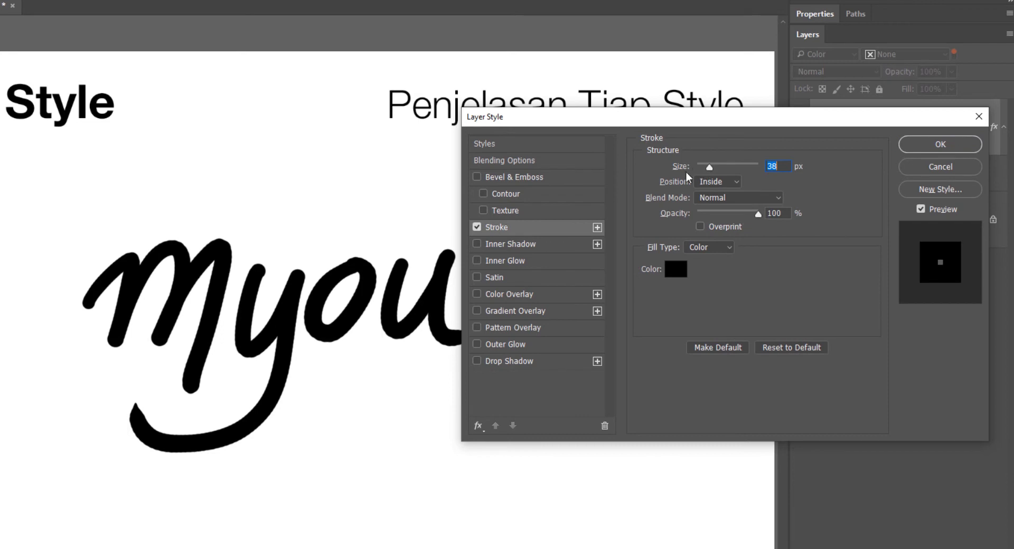
{"action": "left_click", "coordinate": [477, 227]}
Step: Try an Inner Shadow with 59% opacity on the lettering, and switch the effect off
{"action": "left_click", "coordinate": [477, 244]}
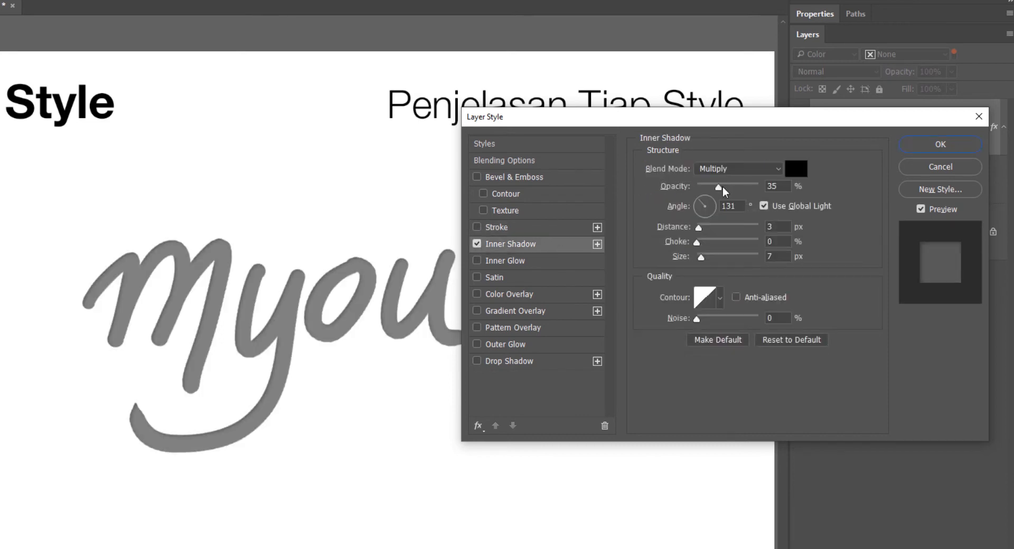
{"action": "left_click_drag", "start_coordinate": [724, 186], "coordinate": [733, 188]}
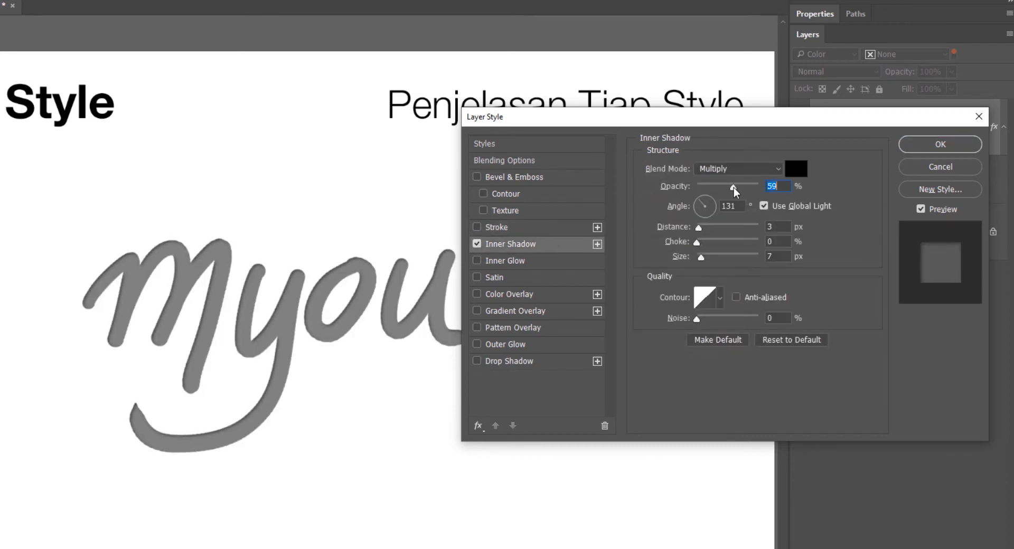
{"action": "left_click", "coordinate": [477, 244]}
Step: Try an Inner Glow with 78% opacity on the lettering, and switch the effect off
{"action": "left_click", "coordinate": [477, 260]}
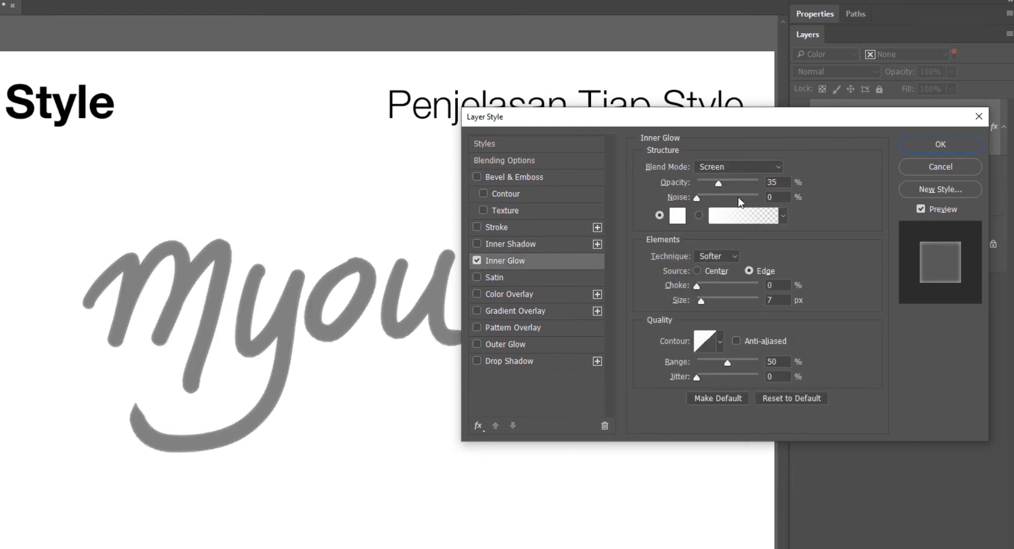
{"action": "left_click_drag", "start_coordinate": [730, 182], "coordinate": [744, 185]}
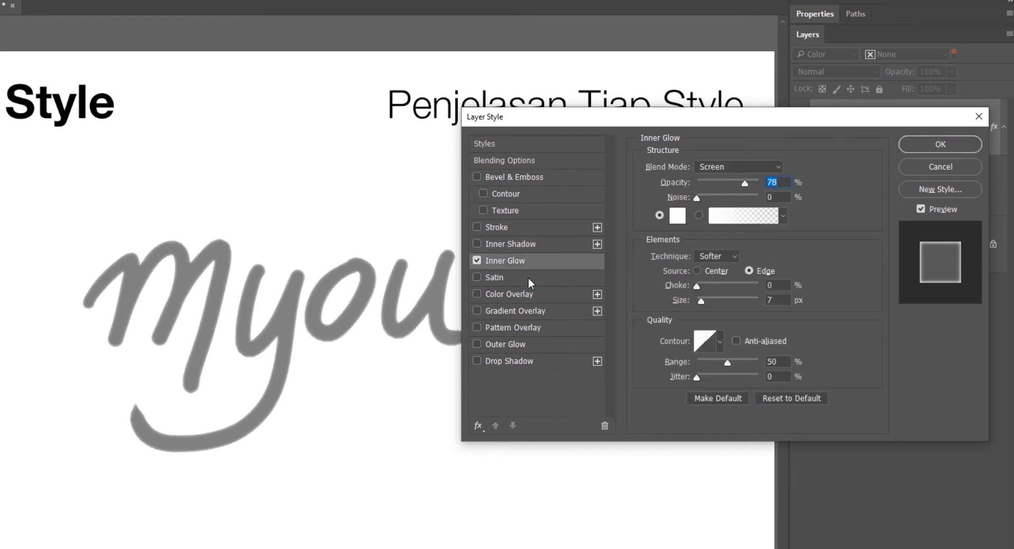
{"action": "left_click", "coordinate": [476, 261]}
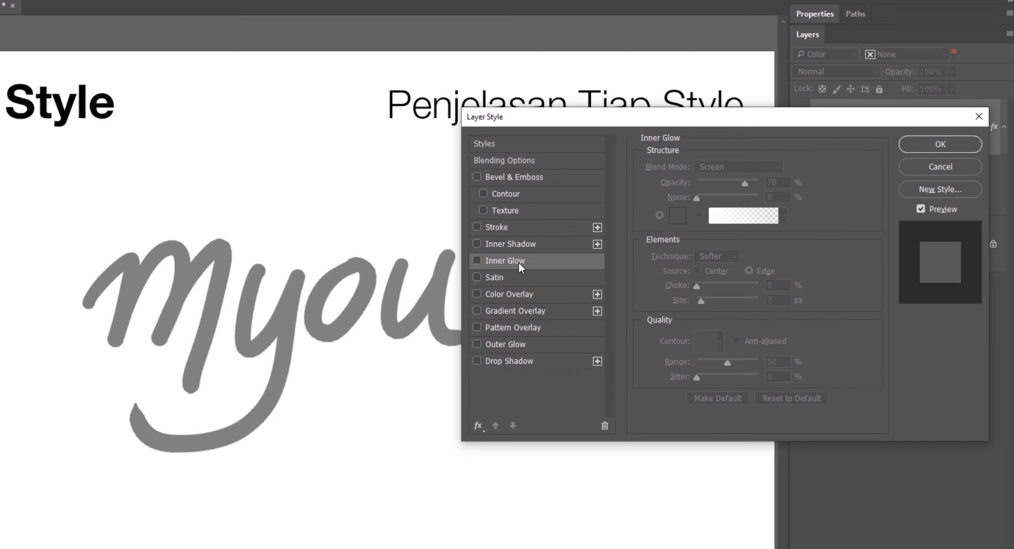
Step: Try an Outer Glow with 35% opacity and an Overlay Satin with 58% opacity on the lettering, switching each effect off
{"action": "left_click", "coordinate": [499, 345]}
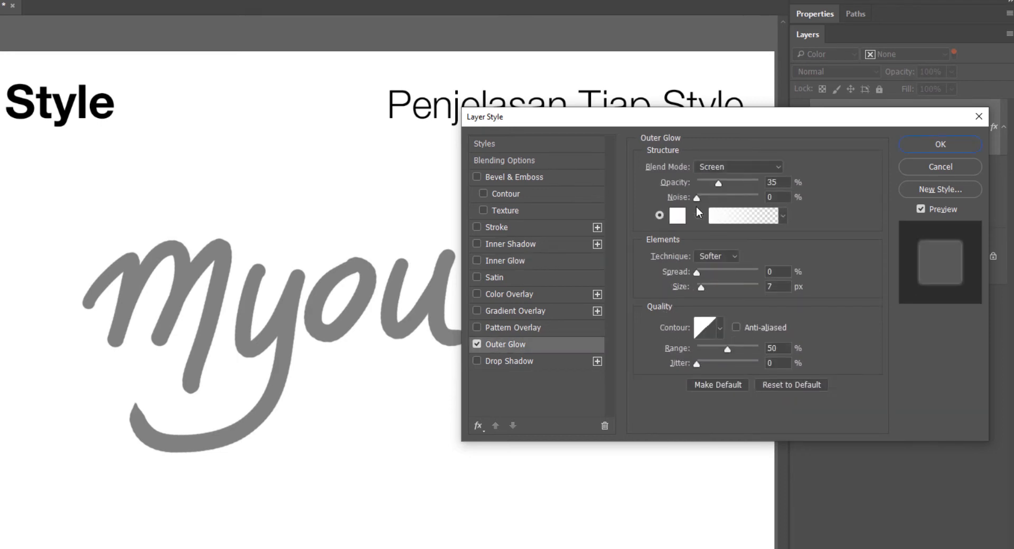
{"action": "left_click", "coordinate": [476, 344]}
{"action": "left_click", "coordinate": [479, 278]}
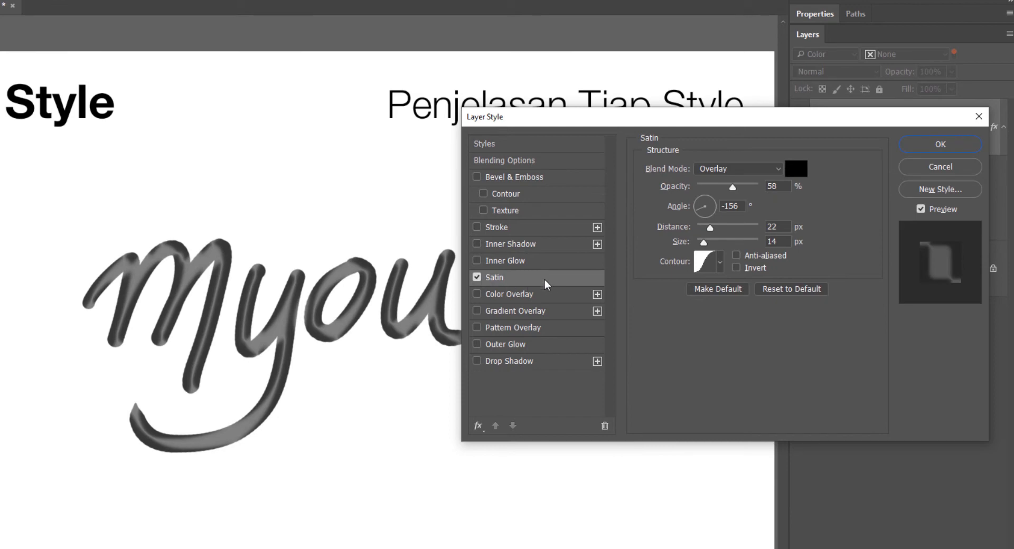
{"action": "left_click", "coordinate": [478, 277]}
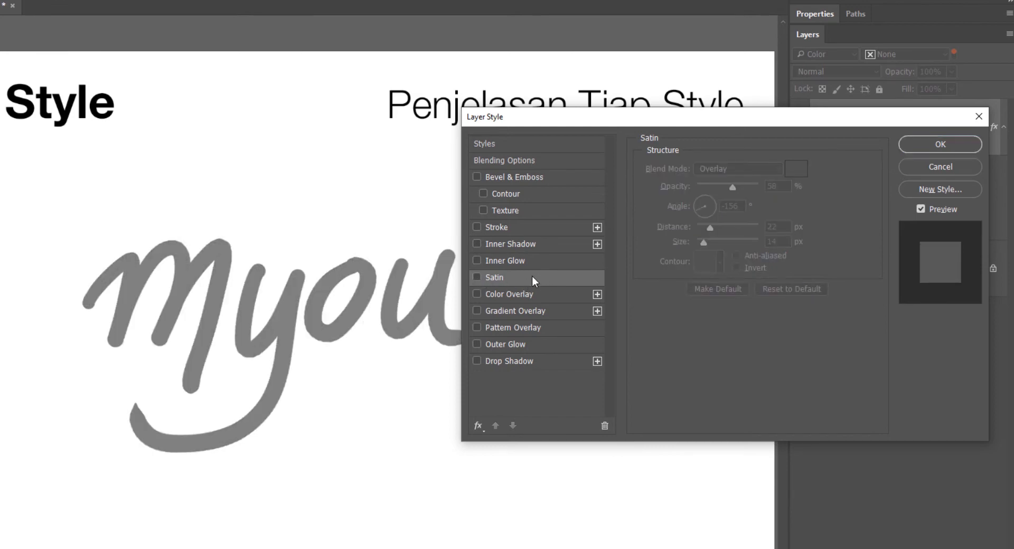
Step: Try a red Color Overlay with 100% opacity on the lettering, and switch the effect off
{"action": "left_click", "coordinate": [519, 295]}
{"action": "left_click", "coordinate": [791, 168]}
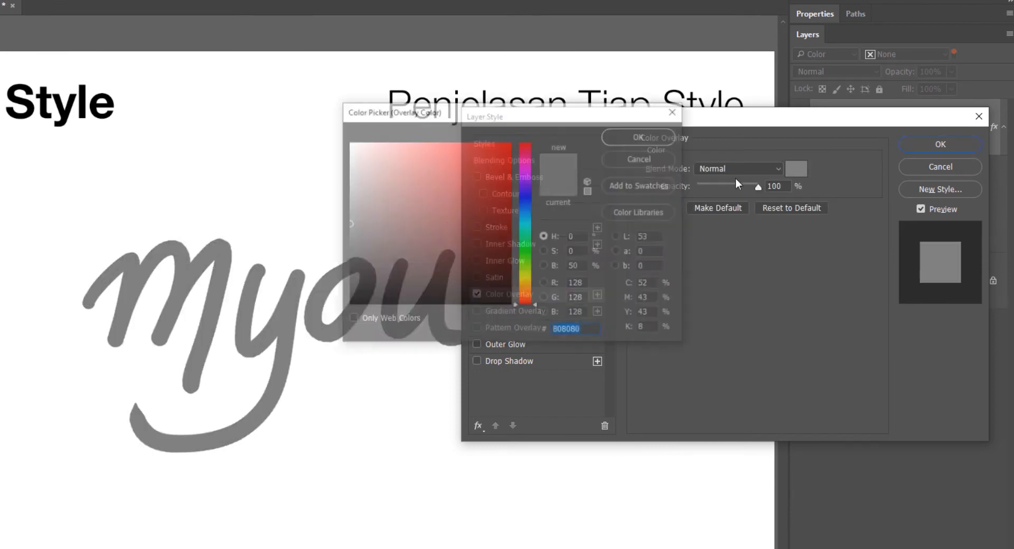
{"action": "left_click", "coordinate": [638, 132]}
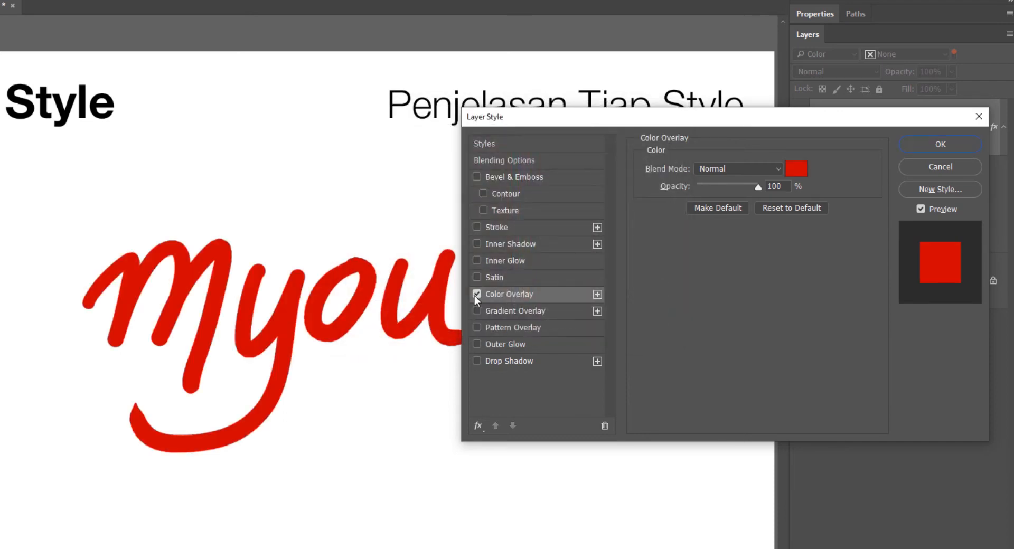
{"action": "left_click", "coordinate": [475, 294]}
Step: Try a Gradient Overlay and a Pattern Overlay on the lettering, switching each effect off
{"action": "left_click", "coordinate": [476, 311]}
{"action": "left_click", "coordinate": [535, 310]}
{"action": "left_click", "coordinate": [476, 311]}
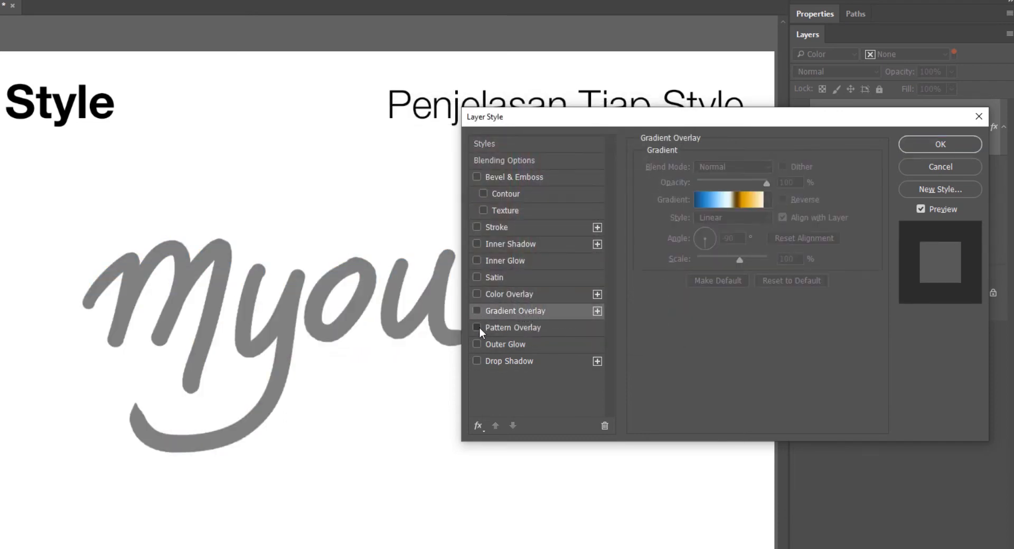
{"action": "left_click", "coordinate": [476, 327]}
{"action": "left_click", "coordinate": [518, 327]}
{"action": "left_click", "coordinate": [477, 327]}
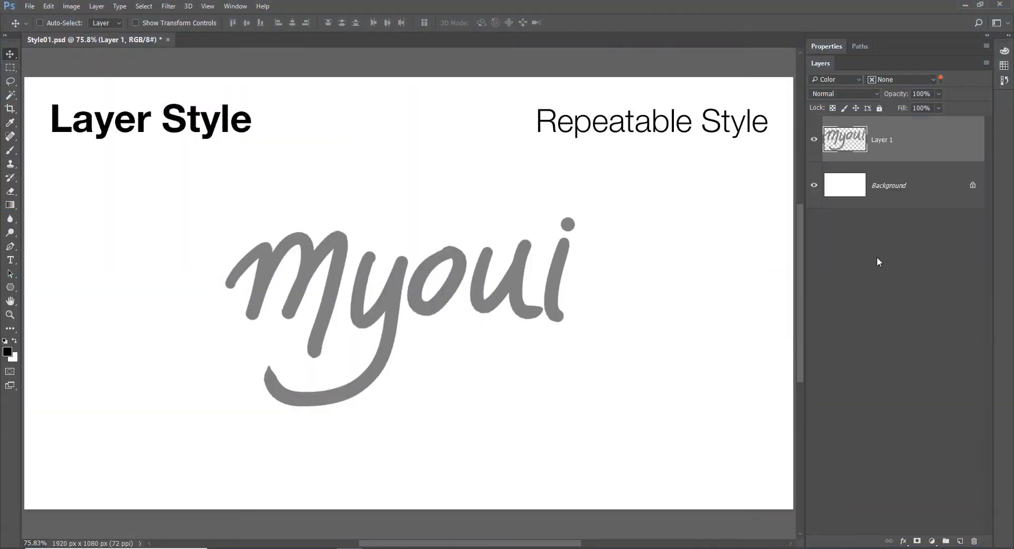
Step: Add a red (e72121) Stroke positioned outside with a size of 5 px to Layer 1
{"action": "double_click", "coordinate": [916, 158]}
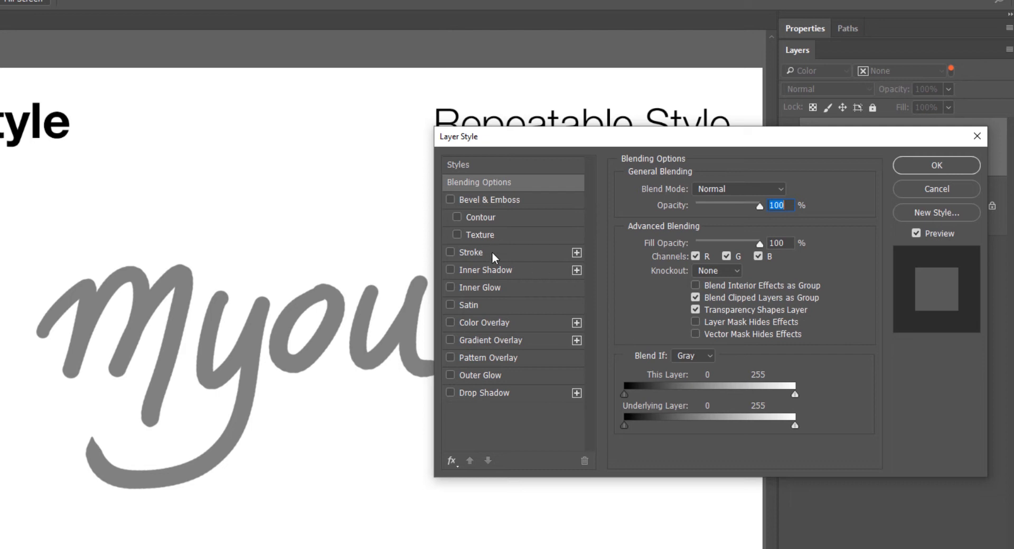
{"action": "left_click", "coordinate": [458, 253]}
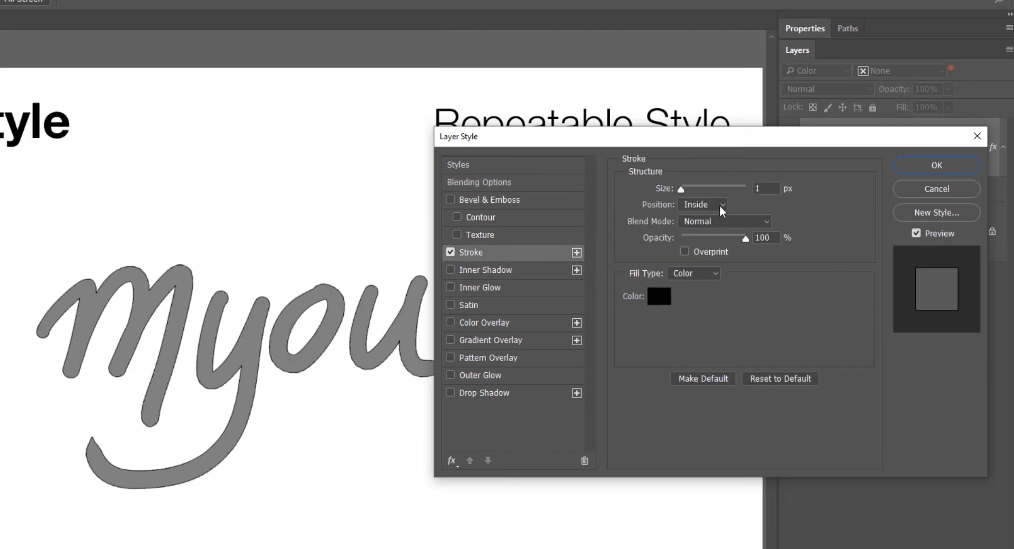
{"action": "left_click", "coordinate": [659, 296]}
{"action": "left_click", "coordinate": [462, 179]}
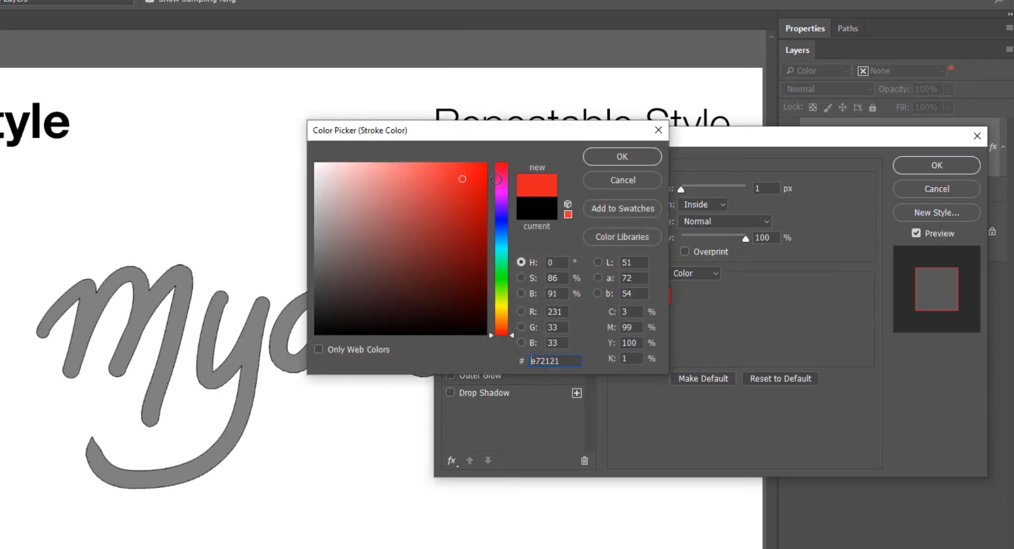
{"action": "key", "text": "Return"}
{"action": "left_click", "coordinate": [702, 204]}
{"action": "left_click", "coordinate": [698, 213]}
{"action": "double_click", "coordinate": [759, 189]}
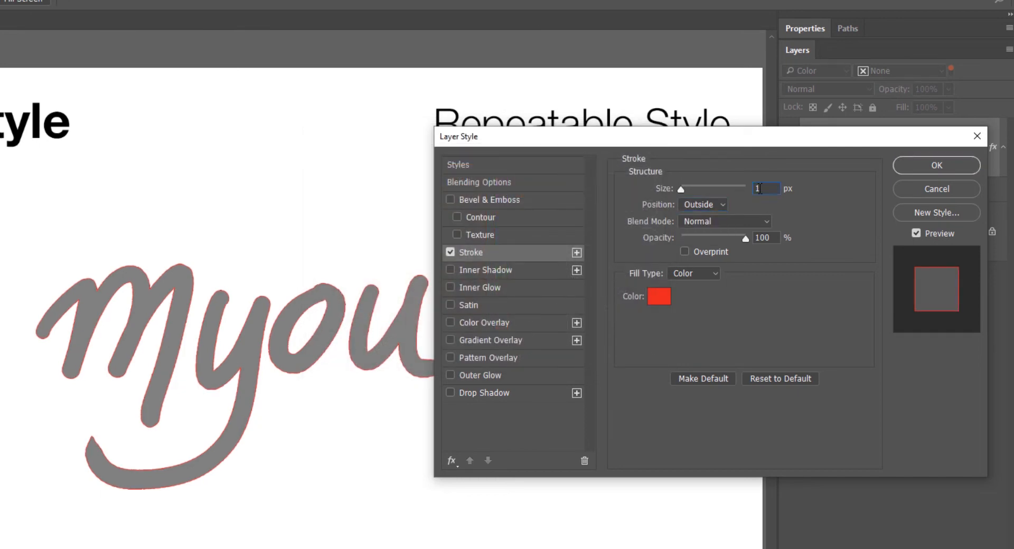
{"action": "type", "text": "5"}
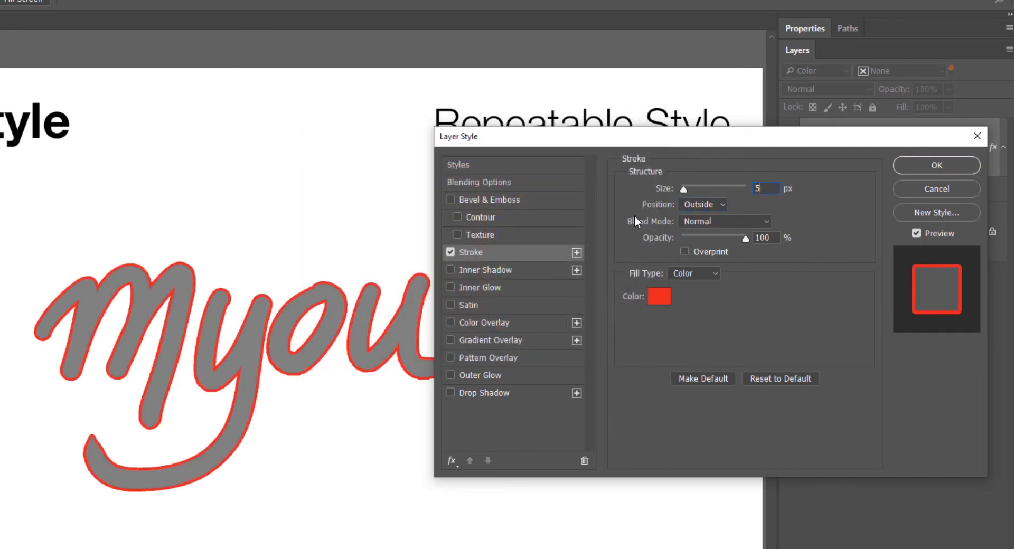
Step: Add a second outside Stroke in blue (1813f2) with a size of 15 px, and move it above the red one
{"action": "left_click", "coordinate": [576, 252]}
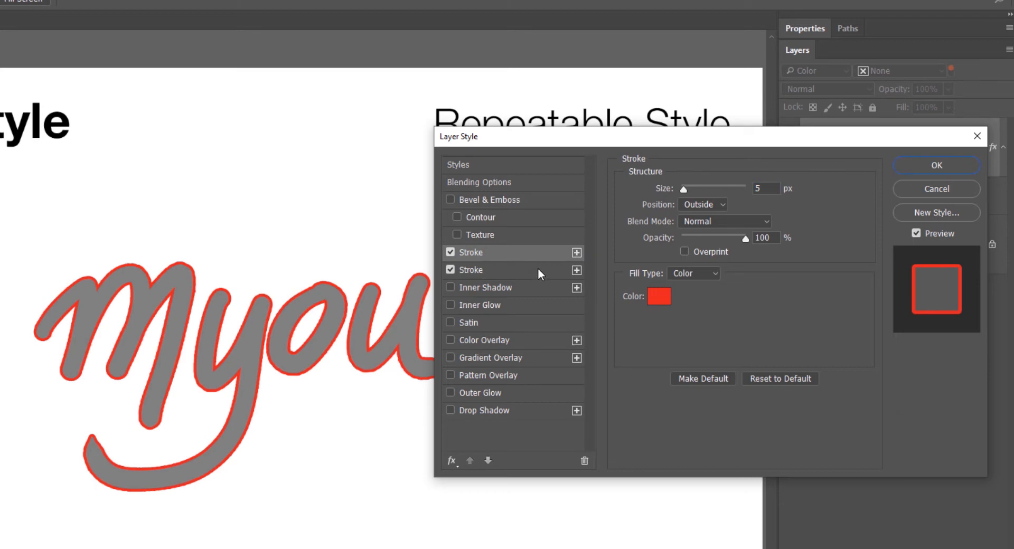
{"action": "left_click", "coordinate": [538, 268]}
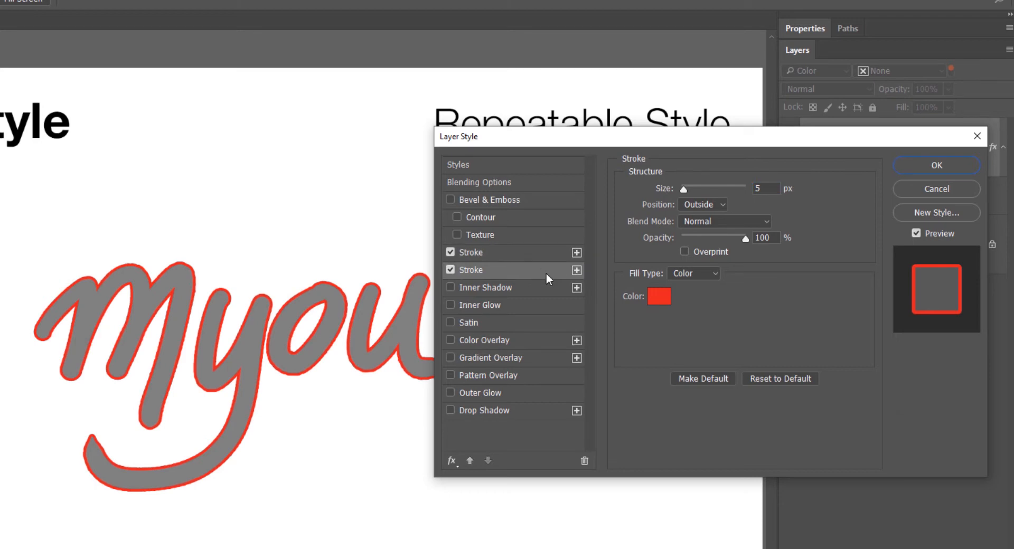
{"action": "left_click", "coordinate": [659, 296]}
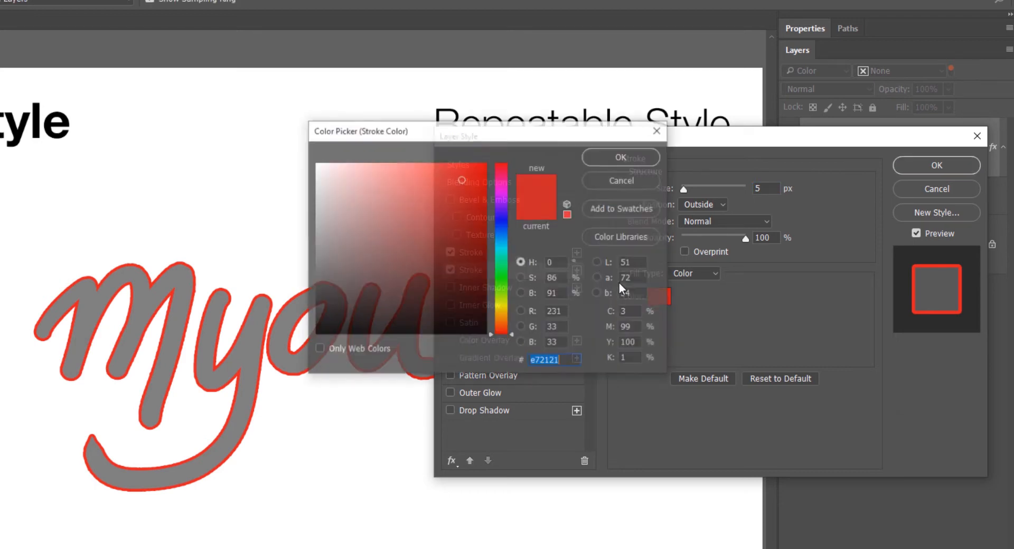
{"action": "type", "text": "0000ff"}
{"action": "left_click", "coordinate": [628, 157]}
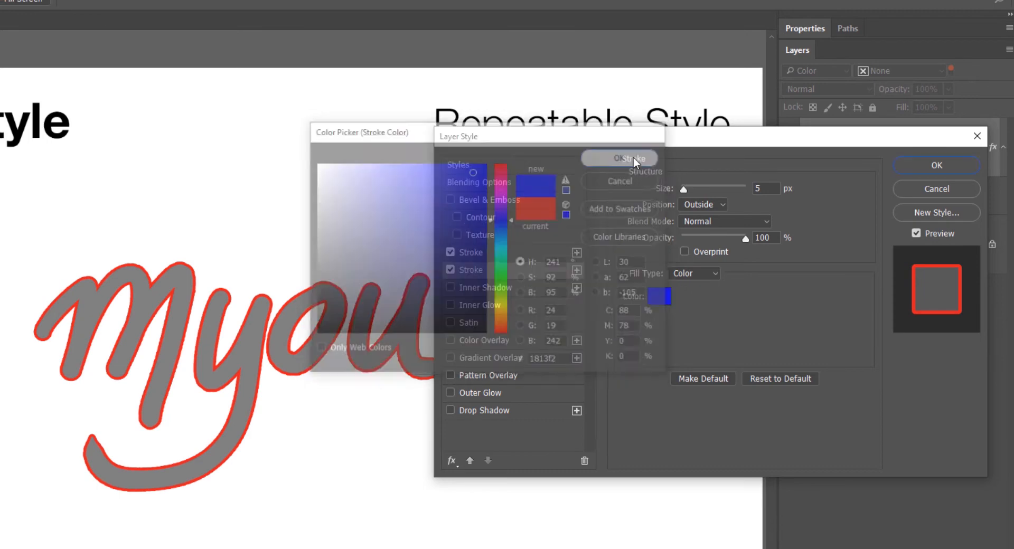
{"action": "left_click", "coordinate": [760, 189]}
{"action": "type", "text": "15"}
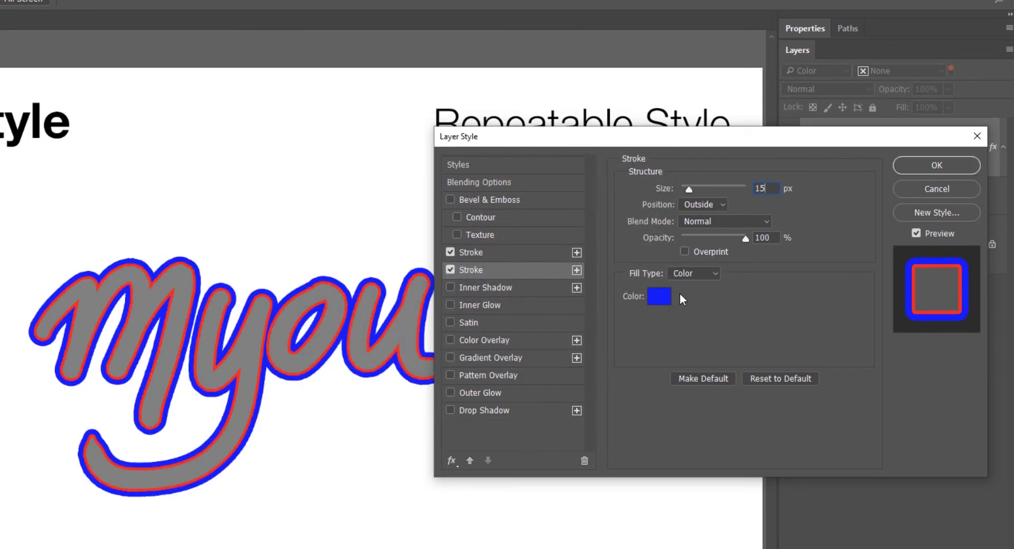
{"action": "left_click_drag", "start_coordinate": [538, 139], "coordinate": [614, 148]}
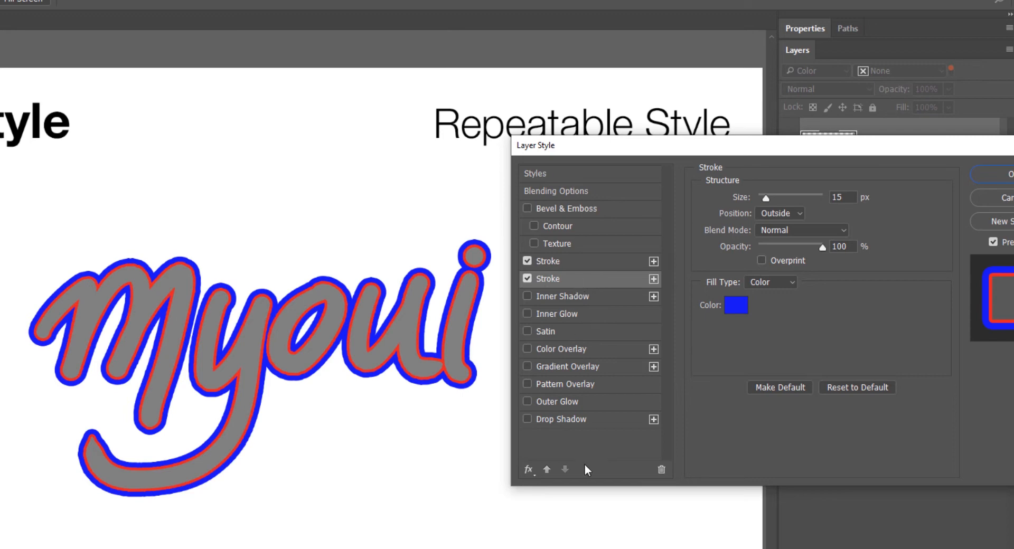
{"action": "left_click", "coordinate": [547, 477]}
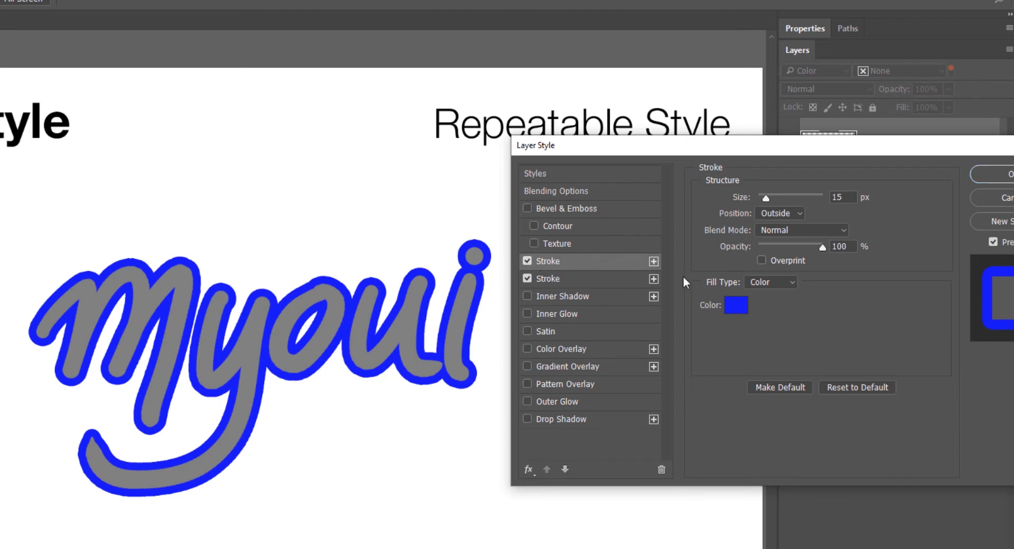
Step: Add eight more instances of the blue Stroke to the layer style
{"action": "left_click", "coordinate": [653, 260]}
{"action": "left_click", "coordinate": [654, 261]}
{"action": "left_click", "coordinate": [653, 260]}
{"action": "left_click", "coordinate": [654, 261]}
{"action": "left_click", "coordinate": [654, 260]}
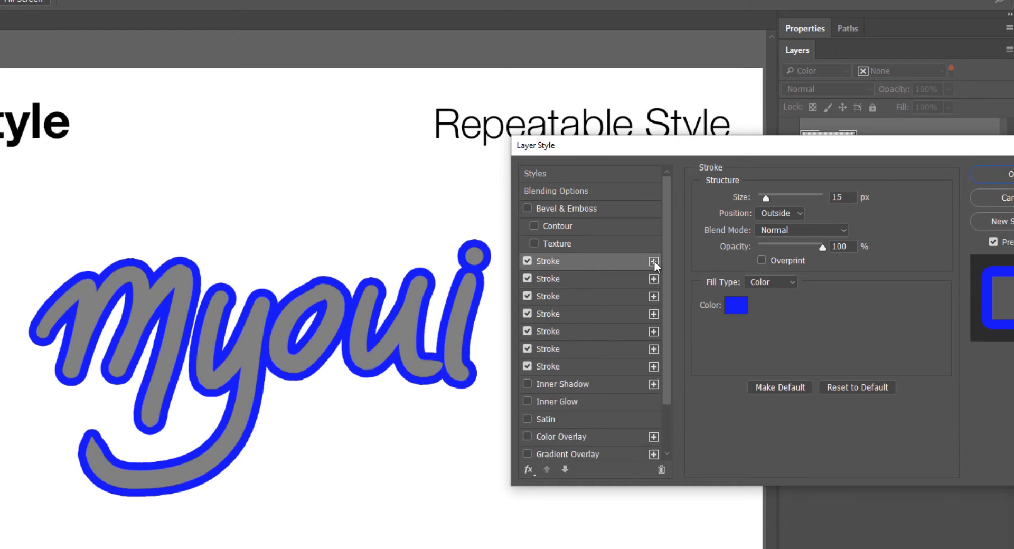
{"action": "left_click", "coordinate": [654, 261]}
{"action": "left_click", "coordinate": [653, 261]}
{"action": "left_click", "coordinate": [653, 261]}
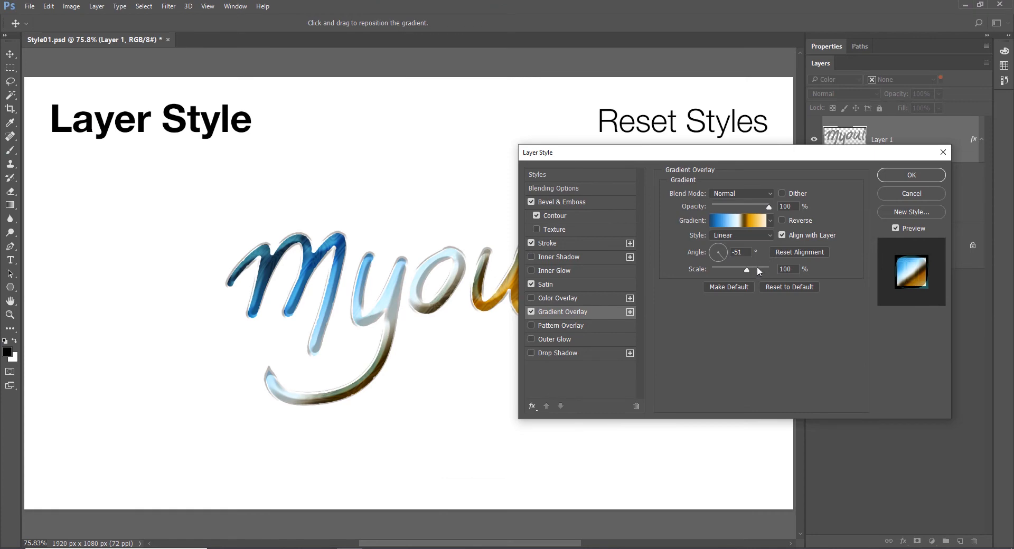
Step: Try a Satin distance of 134 px with the Multiply blend mode on the lettering
{"action": "left_click", "coordinate": [545, 284]}
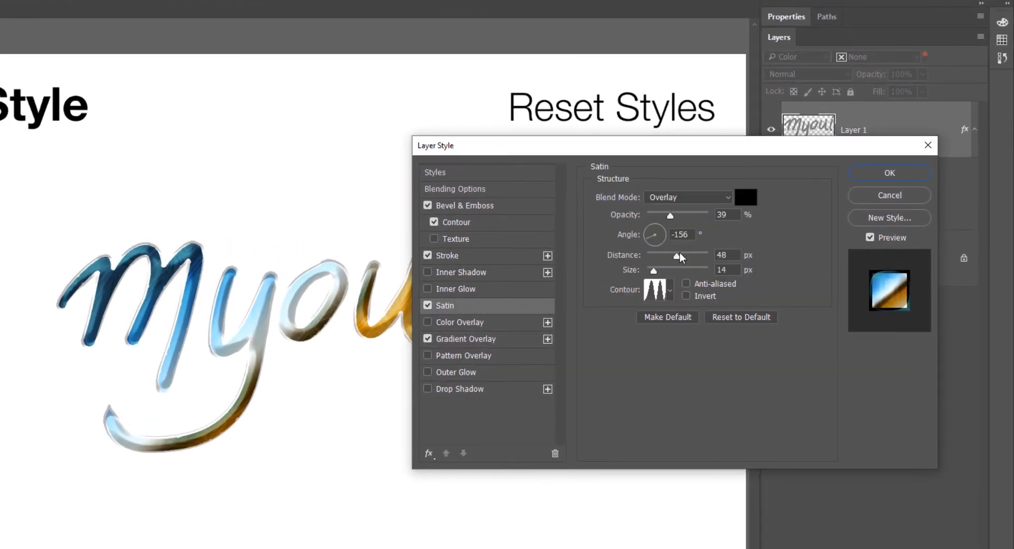
{"action": "left_click_drag", "start_coordinate": [679, 255], "coordinate": [691, 256]}
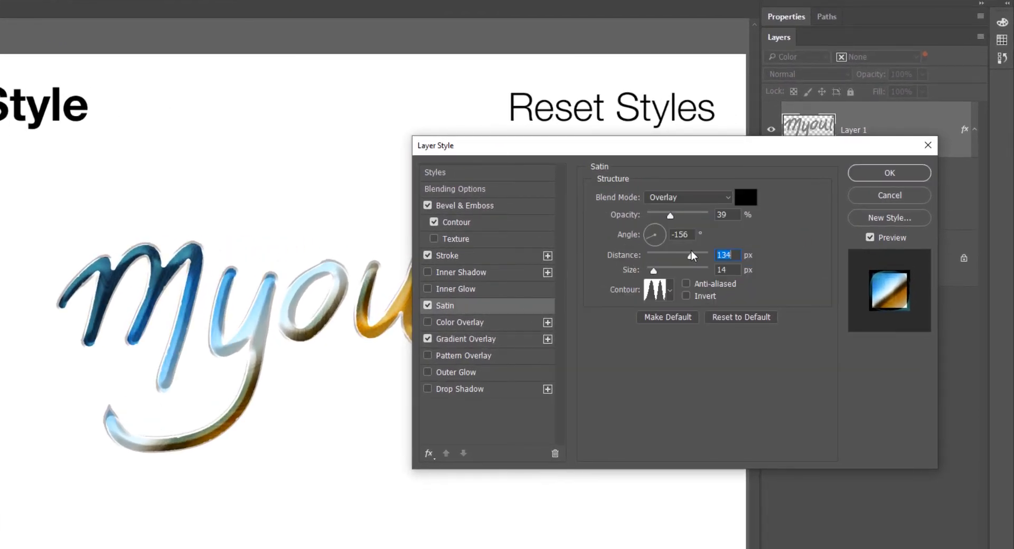
{"action": "left_click", "coordinate": [687, 197]}
{"action": "left_click", "coordinate": [669, 246]}
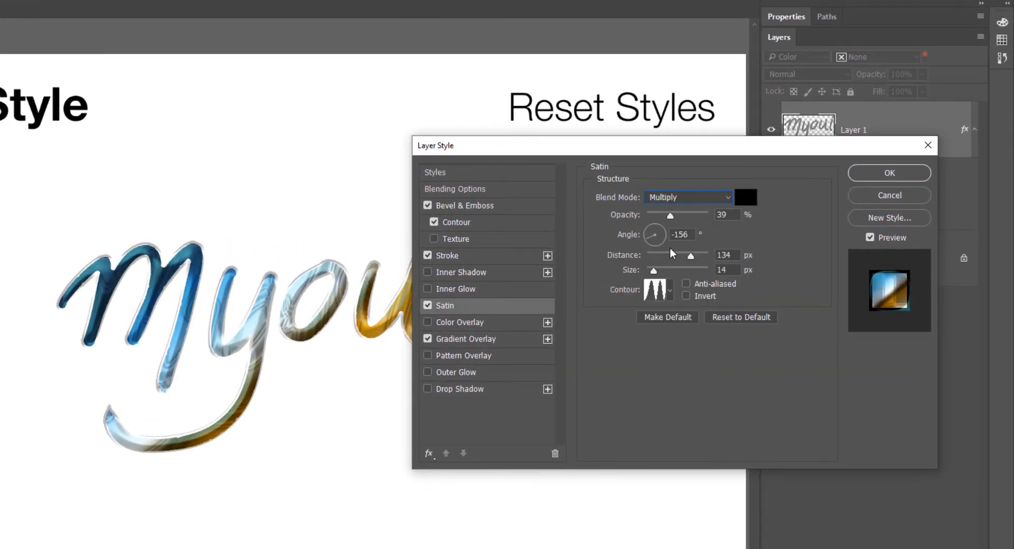
Step: Reset all effects in the open layer style to the settings they had before this editing session
{"action": "left_click", "coordinate": [480, 257]}
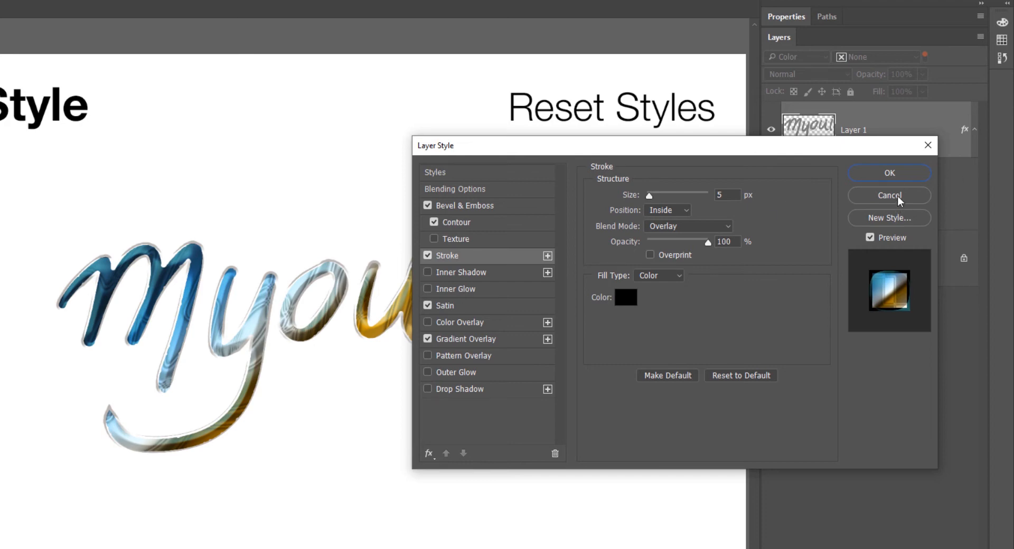
{"action": "key", "text": "alt"}
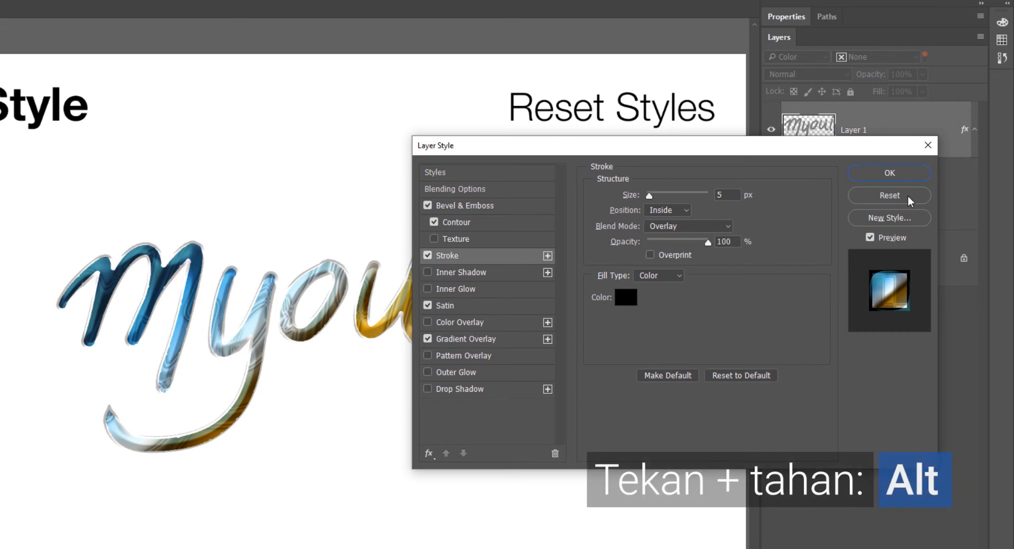
{"action": "left_click", "coordinate": [908, 195], "text": "alt"}
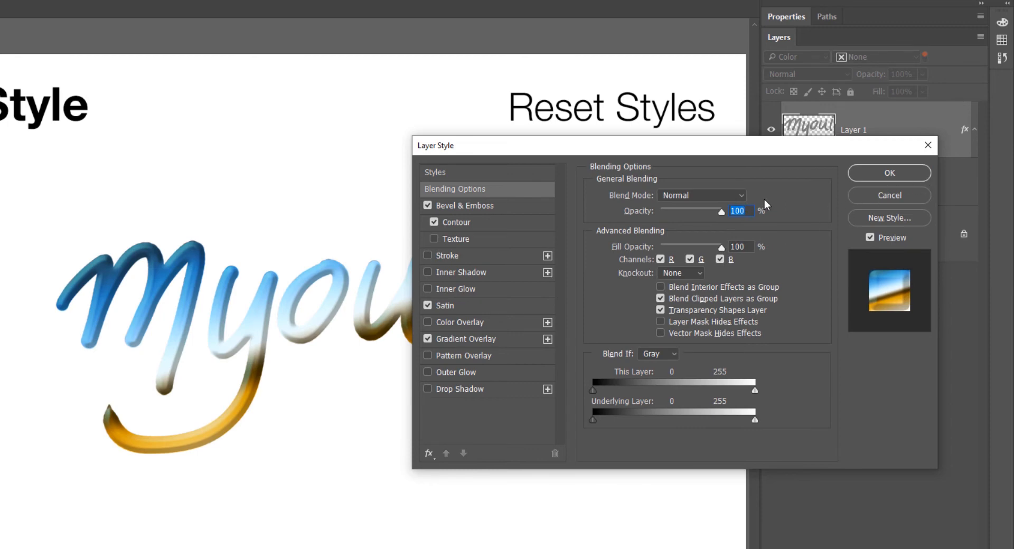
Step: Reset the Bevel & Emboss and Satin effects to their default settings
{"action": "left_click", "coordinate": [520, 207]}
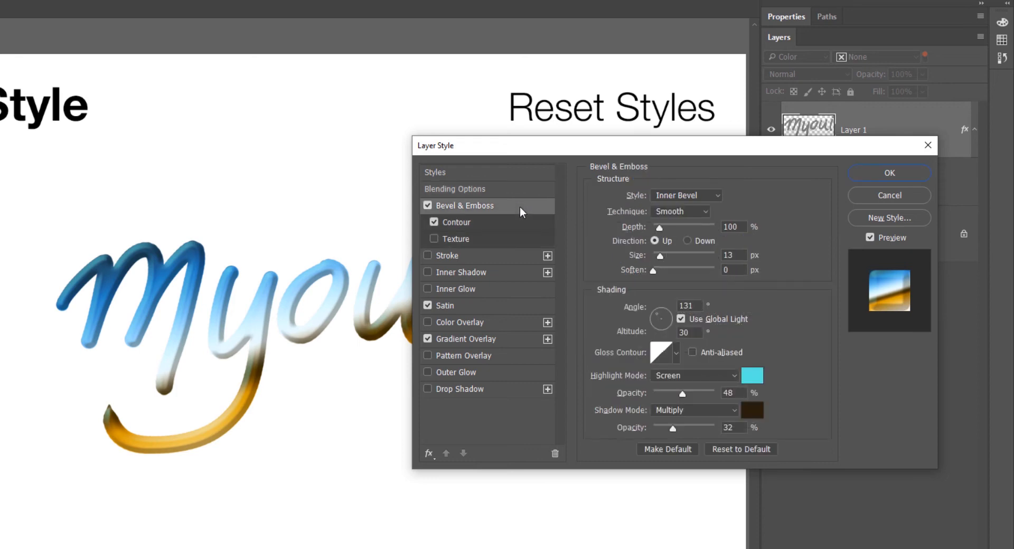
{"action": "left_click", "coordinate": [739, 450]}
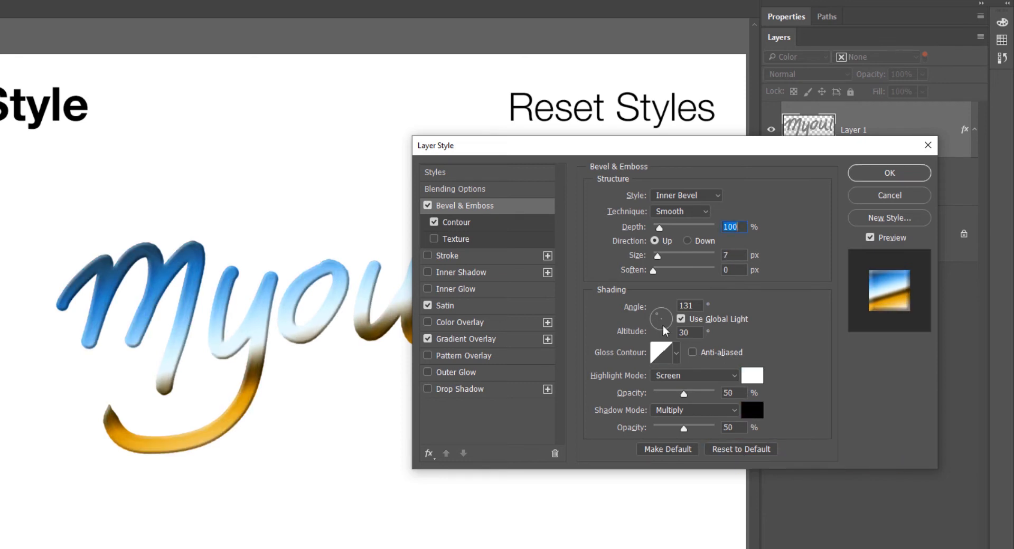
{"action": "left_click", "coordinate": [505, 309]}
{"action": "left_click", "coordinate": [731, 317]}
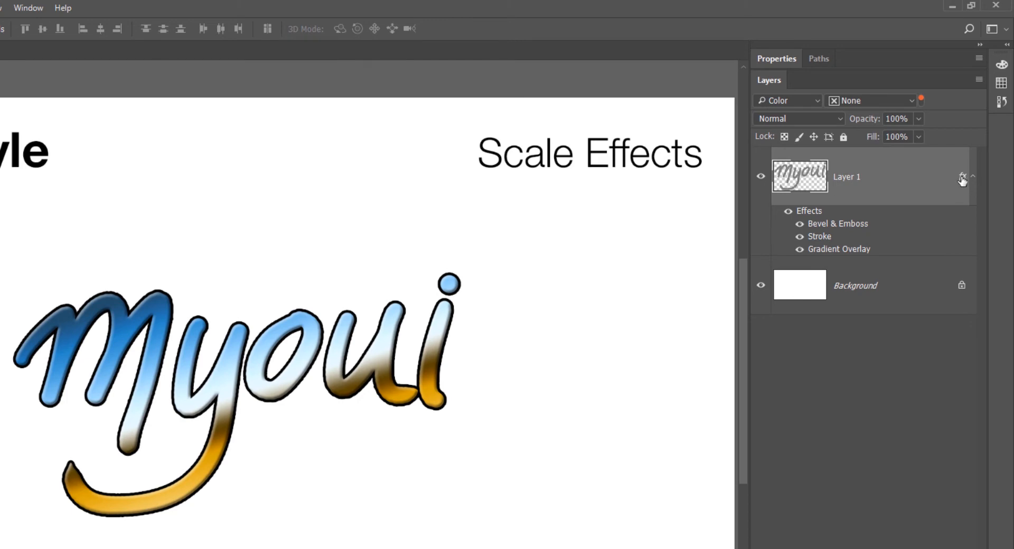
Step: Scale all of Layer 1's layer effects to 135%, with trial scales of 374% and 125% previewed first
{"action": "right_click", "coordinate": [962, 177]}
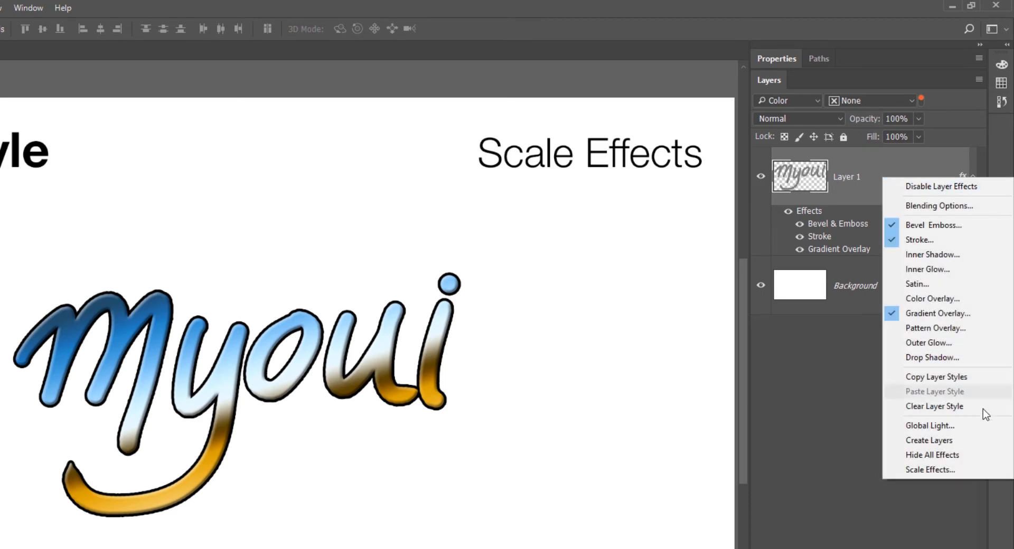
{"action": "left_click", "coordinate": [969, 470]}
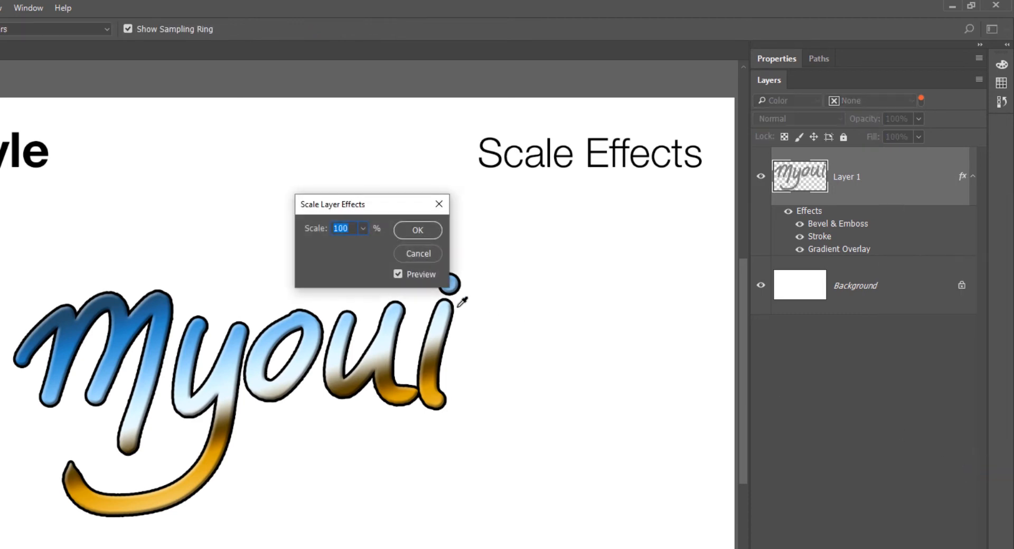
{"action": "left_click_drag", "start_coordinate": [444, 183], "coordinate": [406, 163]}
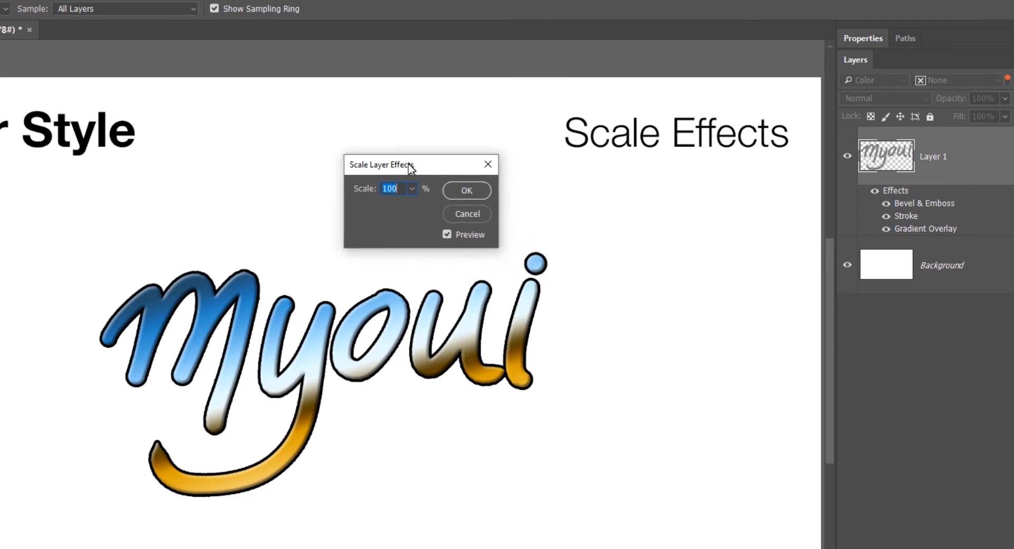
{"action": "left_click", "coordinate": [411, 188]}
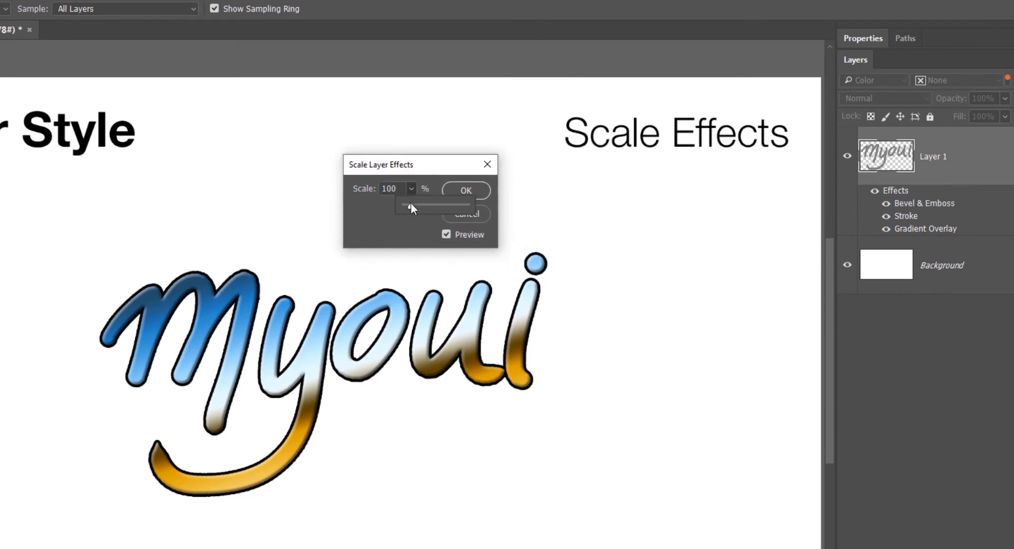
{"action": "left_click_drag", "start_coordinate": [410, 204], "coordinate": [427, 205]}
{"action": "left_click", "coordinate": [322, 173]}
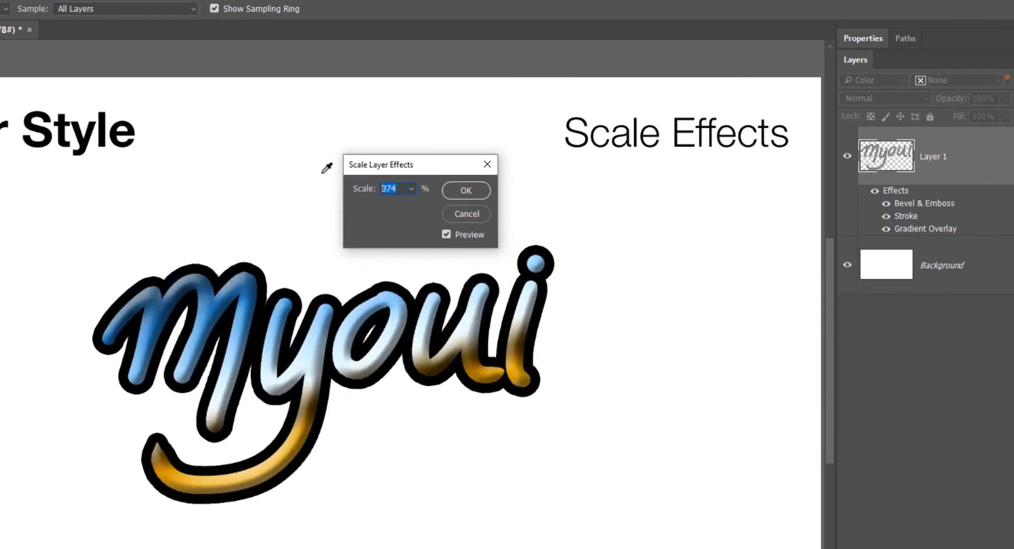
{"action": "type", "text": "125"}
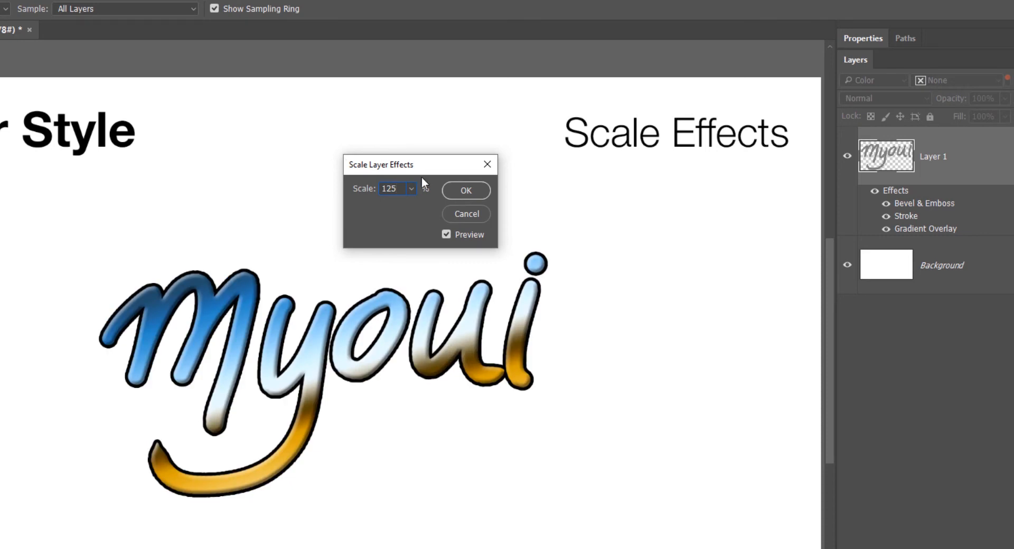
{"action": "mouse_move", "coordinate": [362, 195]}
{"action": "left_mouse_down"}
{"action": "mouse_move", "coordinate": [324, 189]}
{"action": "mouse_move", "coordinate": [438, 195]}
{"action": "mouse_move", "coordinate": [408, 202]}
{"action": "left_mouse_up"}
{"action": "left_click", "coordinate": [411, 189]}
{"action": "type", "text": "135"}
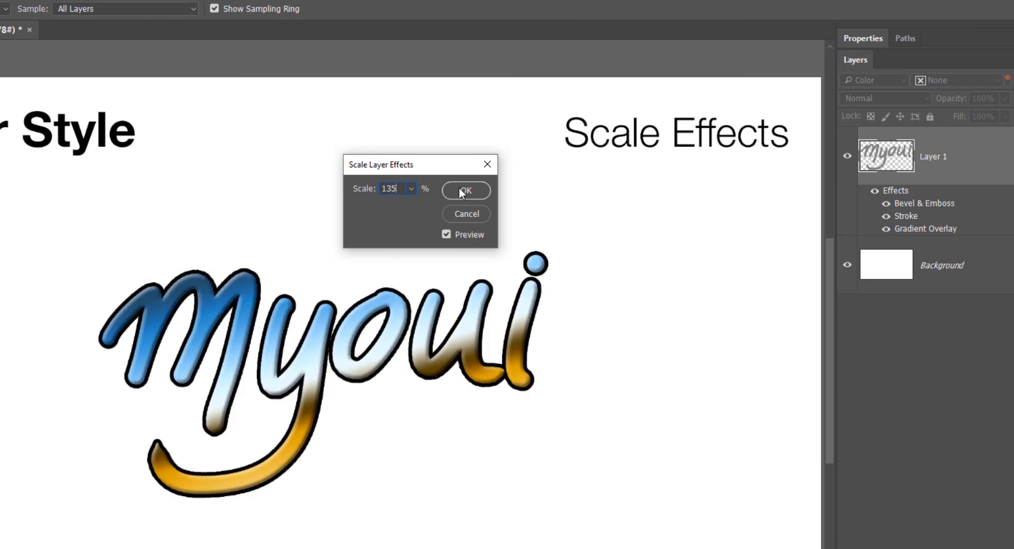
{"action": "left_click", "coordinate": [459, 191]}
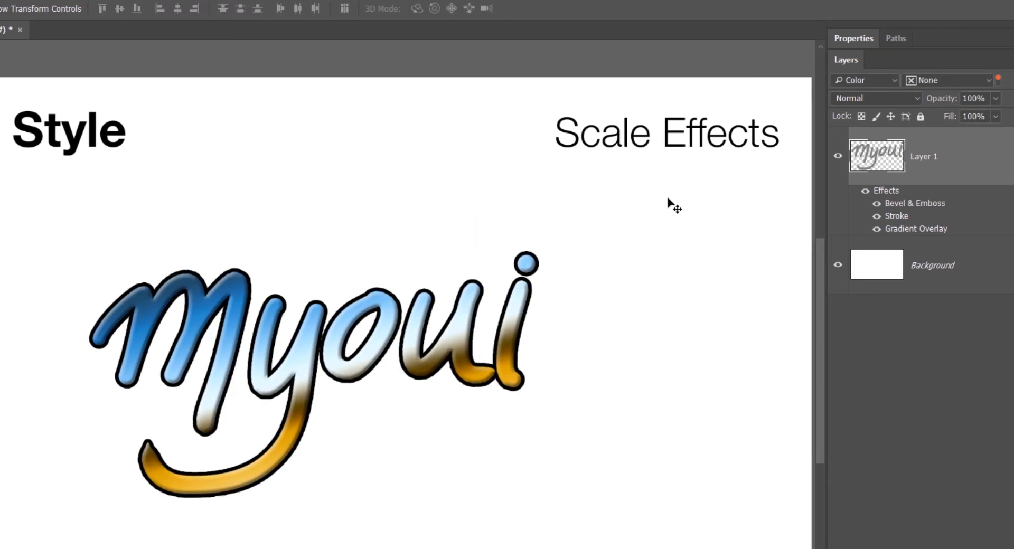
Step: Review the Scale Layer Effects setting for Layer 1 again
{"action": "right_click", "coordinate": [963, 159]}
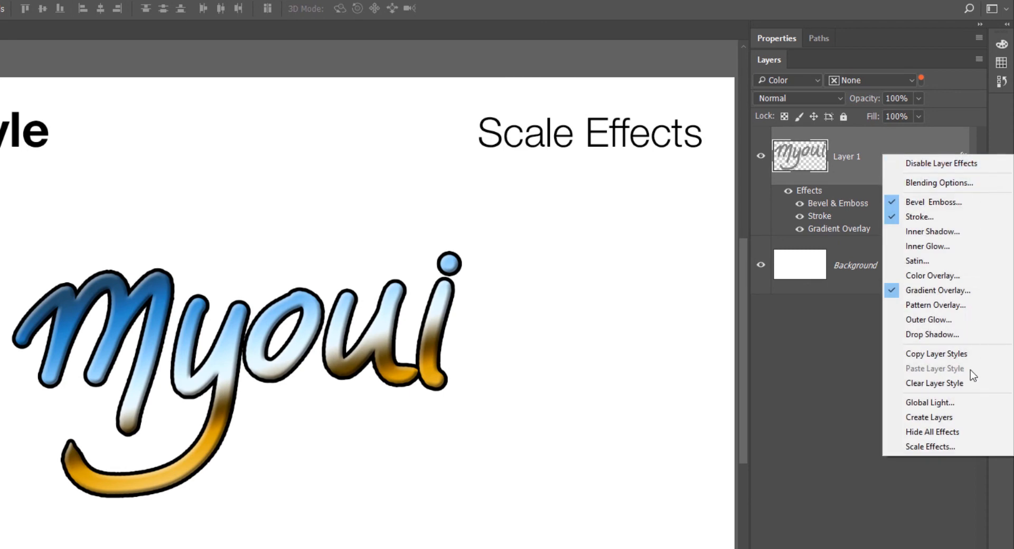
{"action": "left_click", "coordinate": [928, 448]}
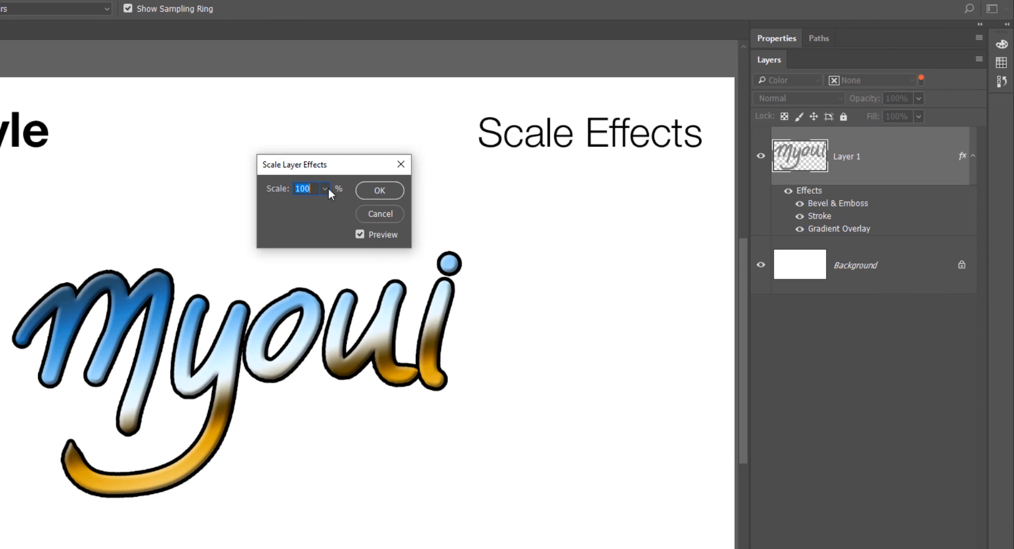
{"action": "left_click", "coordinate": [394, 191]}
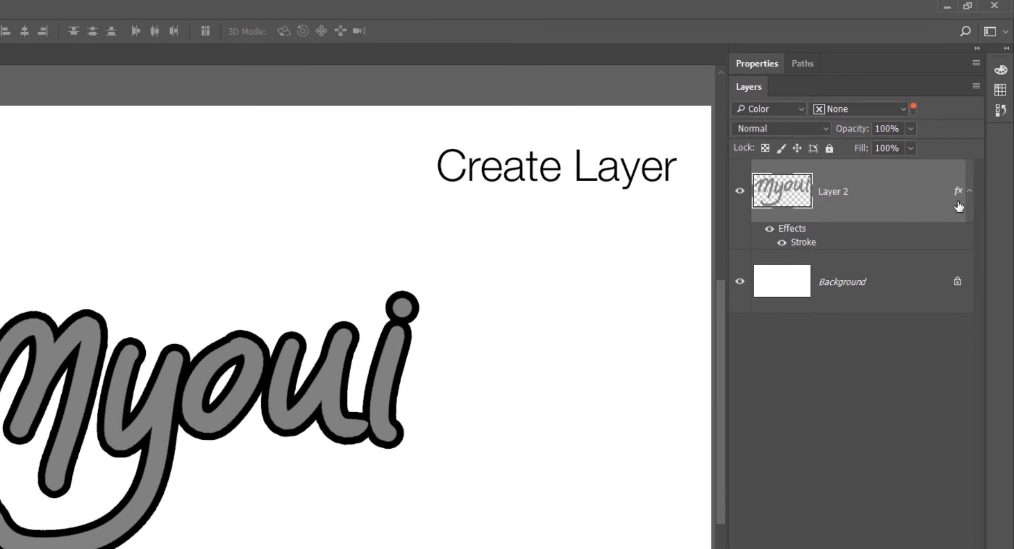
Step: Convert Layer 2's outside Stroke effect into its own layer and toggle the lettering's visibility to inspect the separated stroke
{"action": "right_click", "coordinate": [959, 196]}
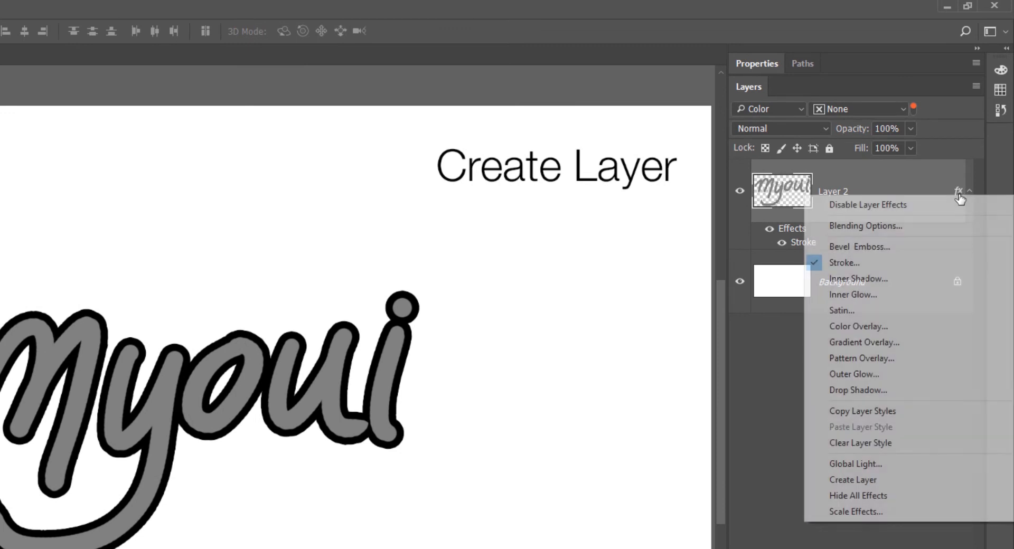
{"action": "left_click", "coordinate": [890, 479]}
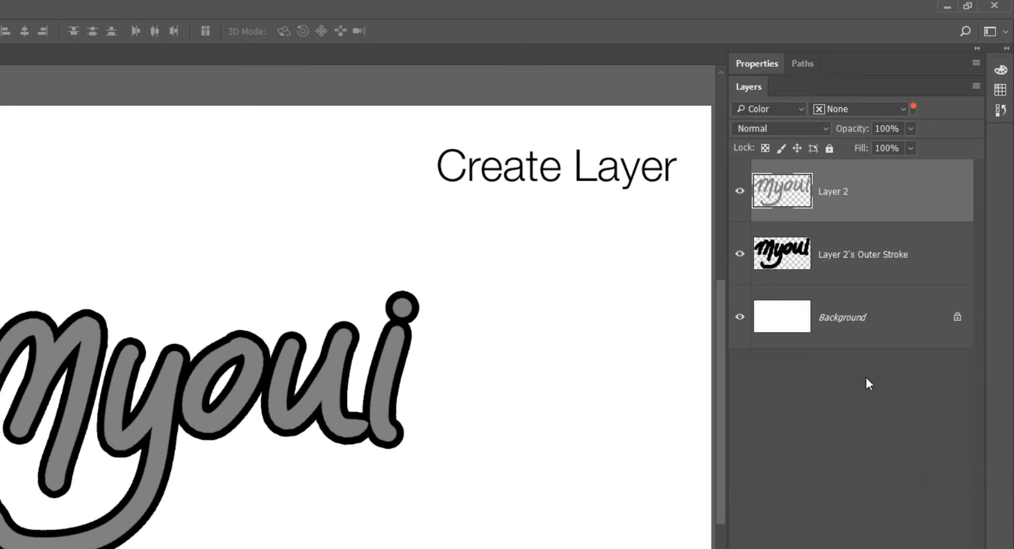
{"action": "left_click", "coordinate": [873, 256]}
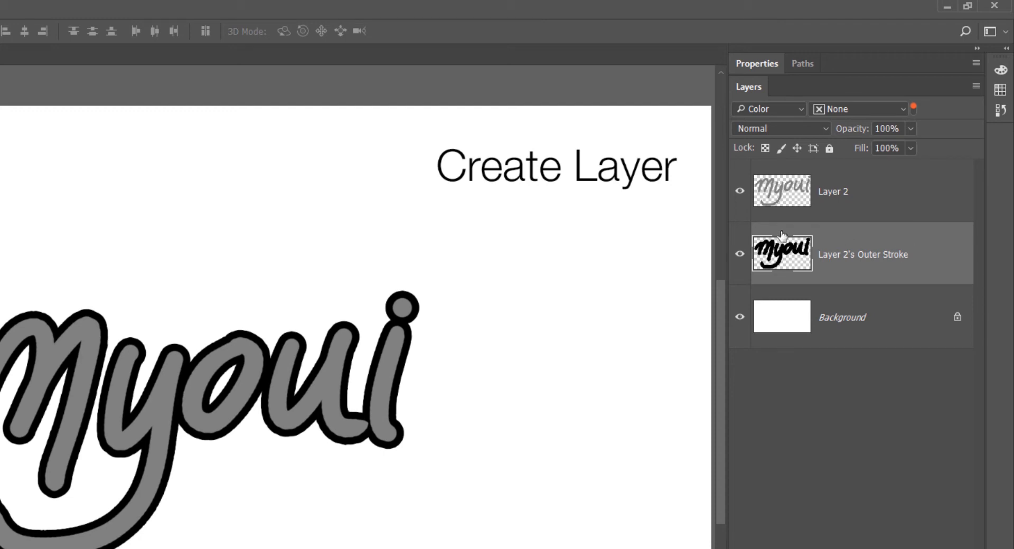
{"action": "left_click", "coordinate": [741, 193]}
{"action": "left_click", "coordinate": [742, 194]}
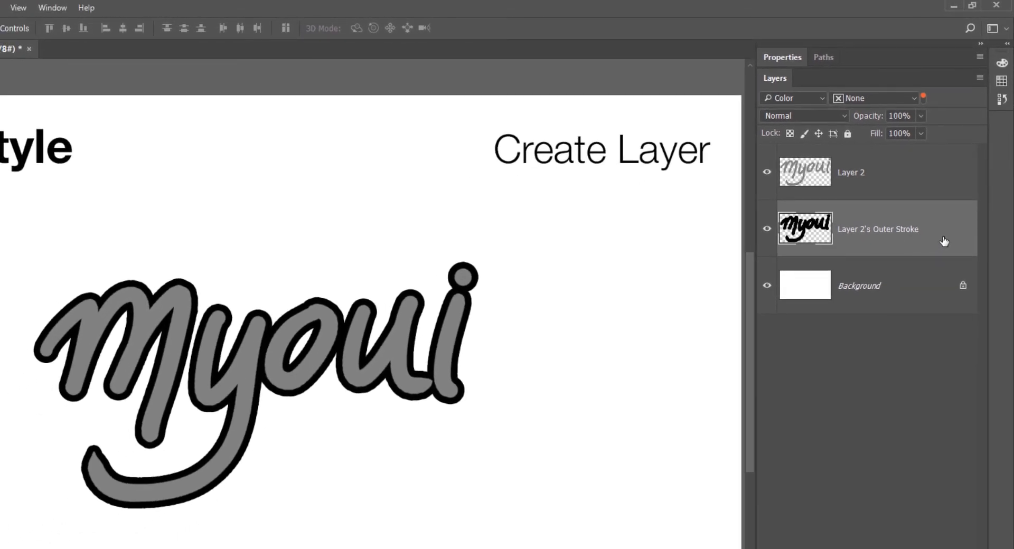
Step: Compare Layer 2 before and after the stroke conversion with undo and redo, finishing with the conversion undone
{"action": "key", "text": "ctrl+z"}
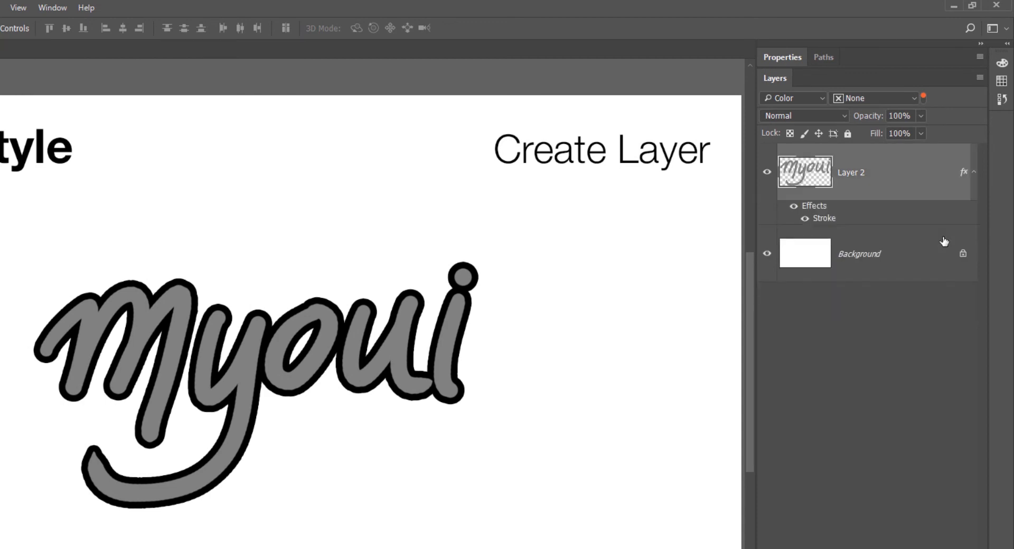
{"action": "key", "text": "ctrl+shift+z"}
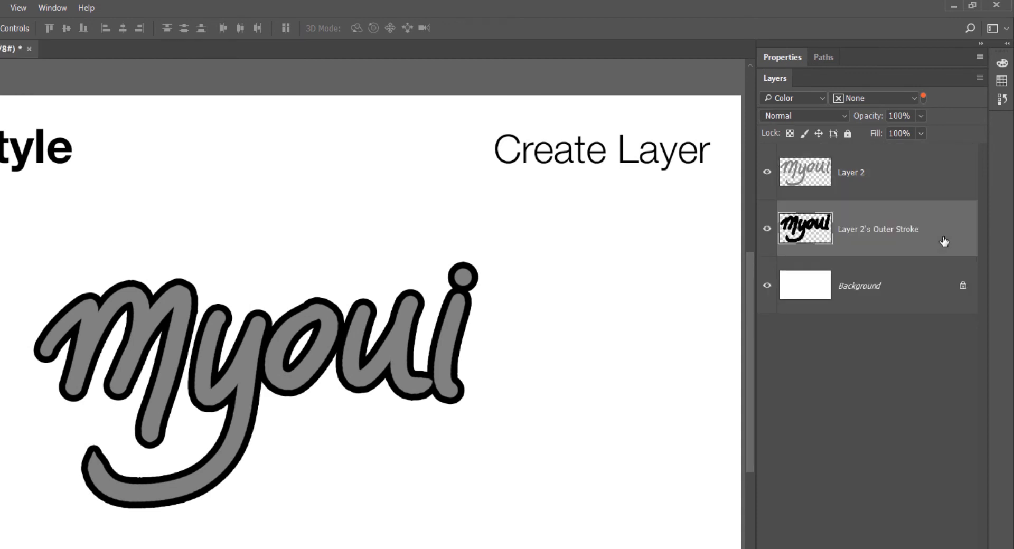
{"action": "key", "text": "ctrl+z"}
{"action": "key", "text": "ctrl+shift+z"}
{"action": "key", "text": "ctrl+z"}
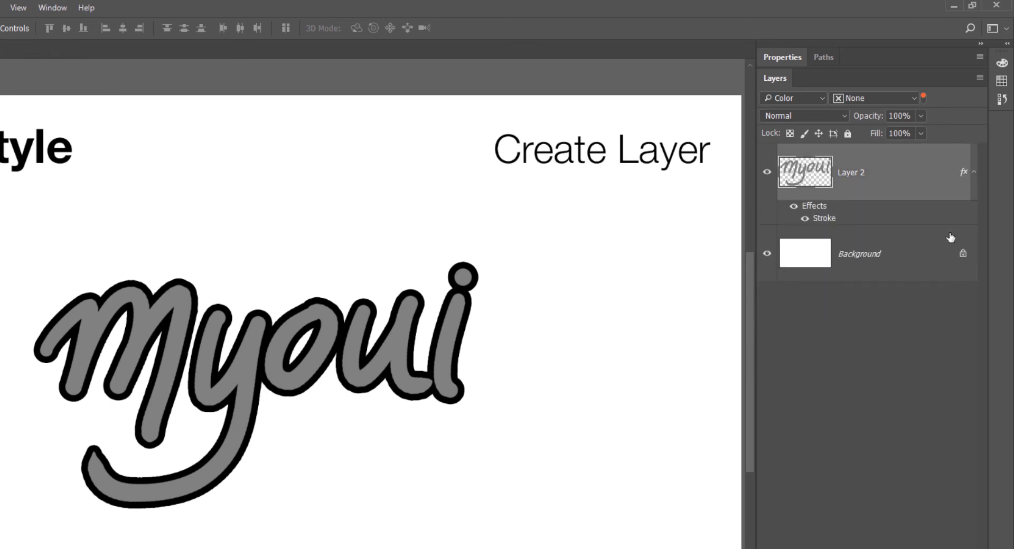
Step: Change the position of Layer 2's Stroke effect to Inside
{"action": "double_click", "coordinate": [940, 177]}
{"action": "left_click", "coordinate": [476, 298]}
{"action": "left_click", "coordinate": [682, 252]}
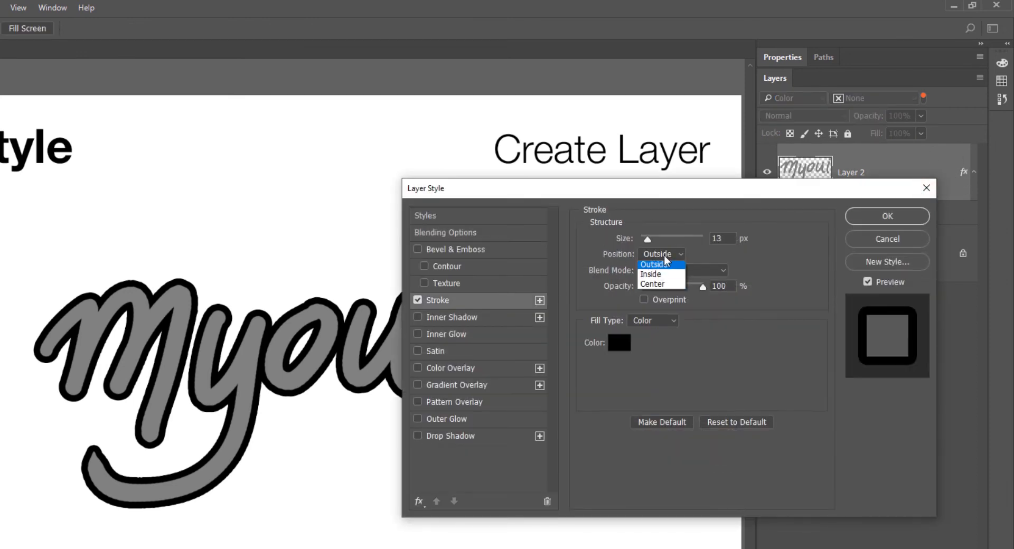
{"action": "left_click", "coordinate": [670, 273]}
{"action": "left_click", "coordinate": [886, 216]}
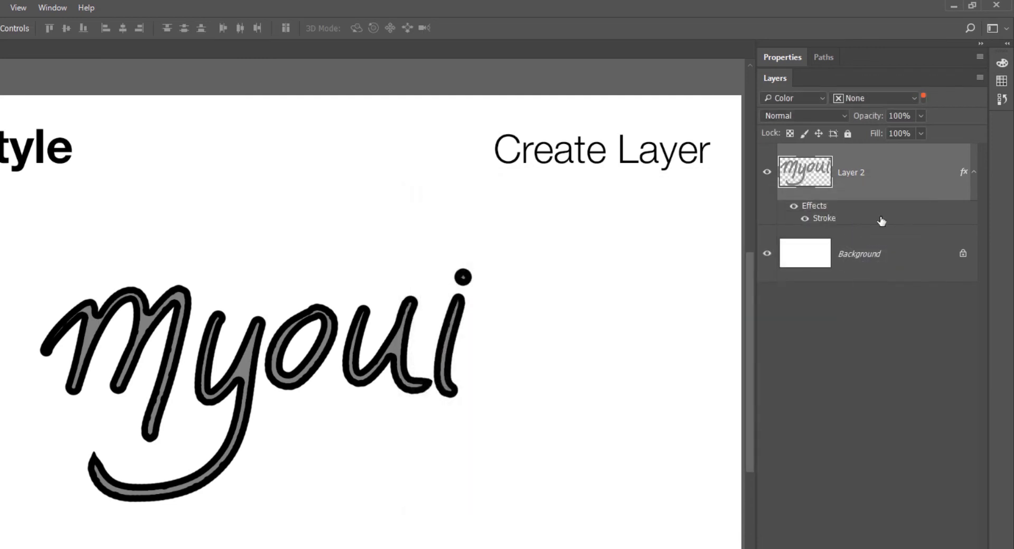
Step: Convert Layer 2's inside Stroke effect into a separate clipped layer, comparing with undo and redo and keeping the conversion
{"action": "right_click", "coordinate": [964, 173]}
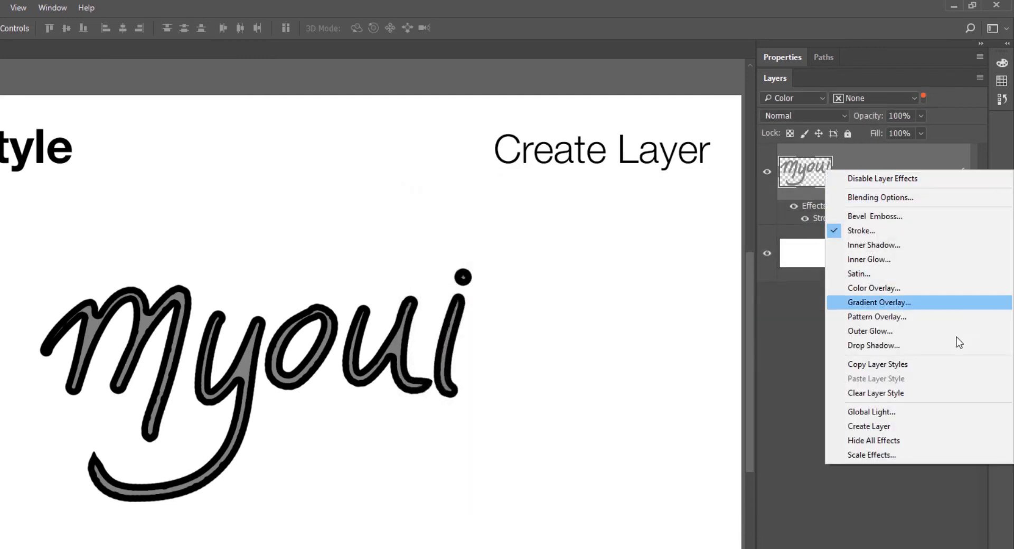
{"action": "left_click", "coordinate": [911, 427]}
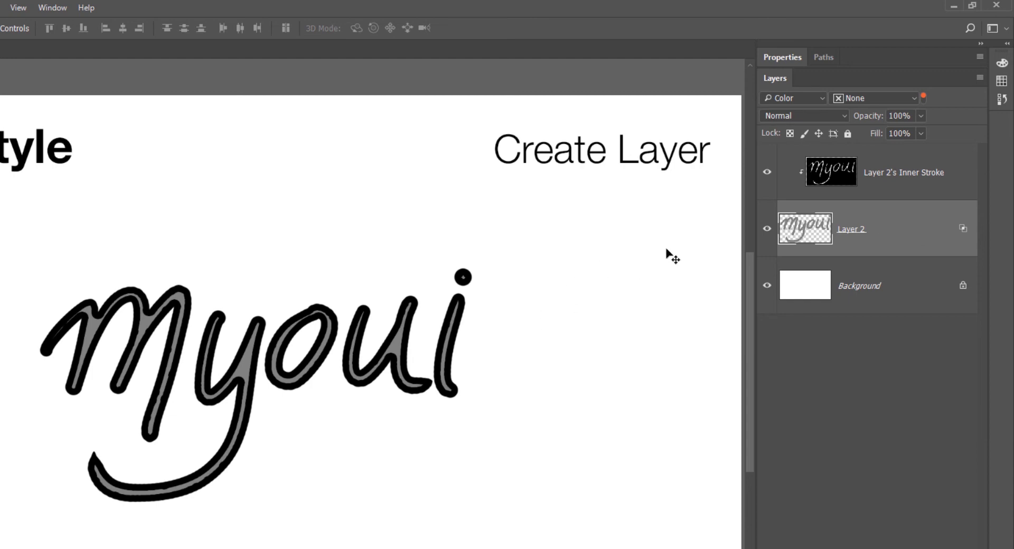
{"action": "key", "text": "ctrl+z"}
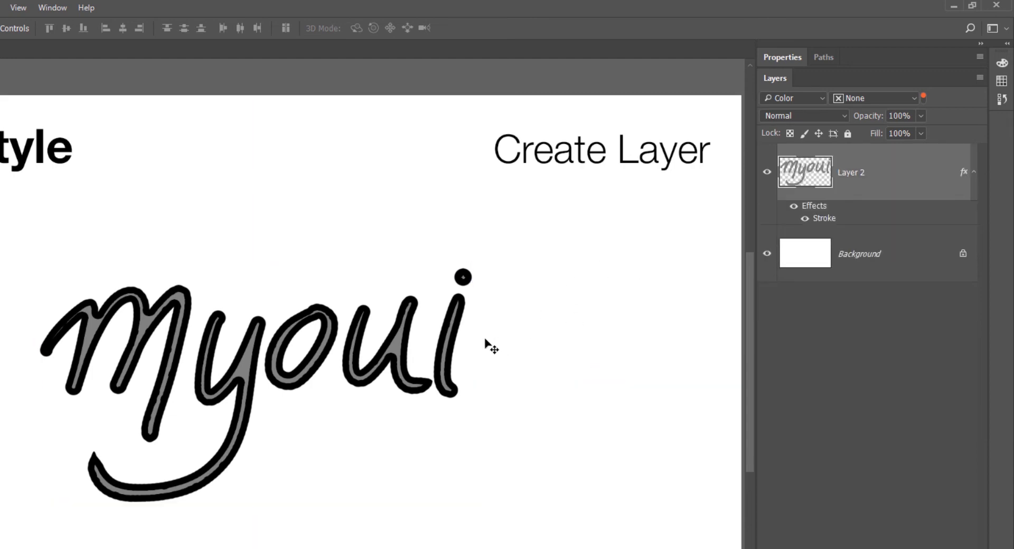
{"action": "key", "text": "ctrl+shift+z"}
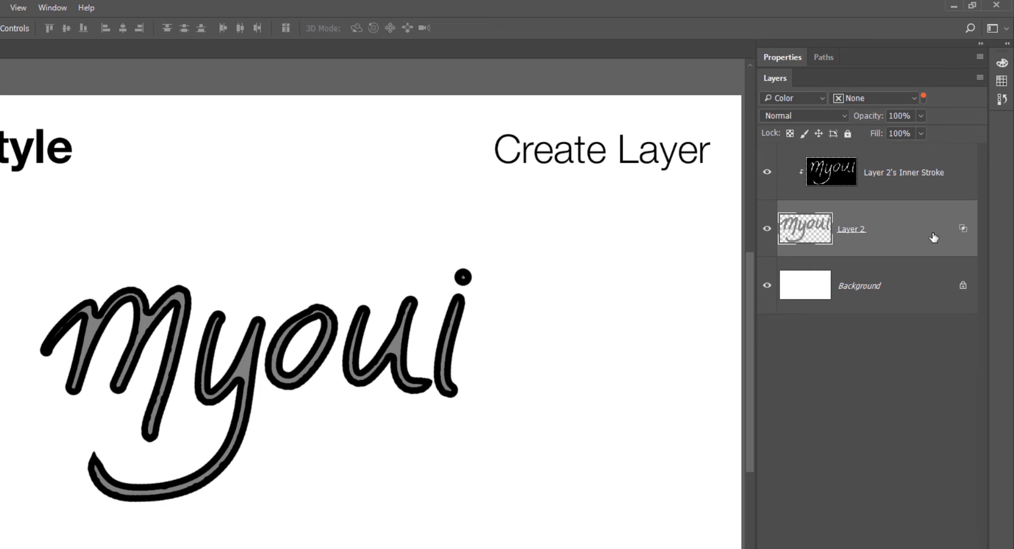
Step: Examine the separated inner stroke layer and Layer 2's Blending Options, including the Blend If channel choices
{"action": "left_click", "coordinate": [948, 183]}
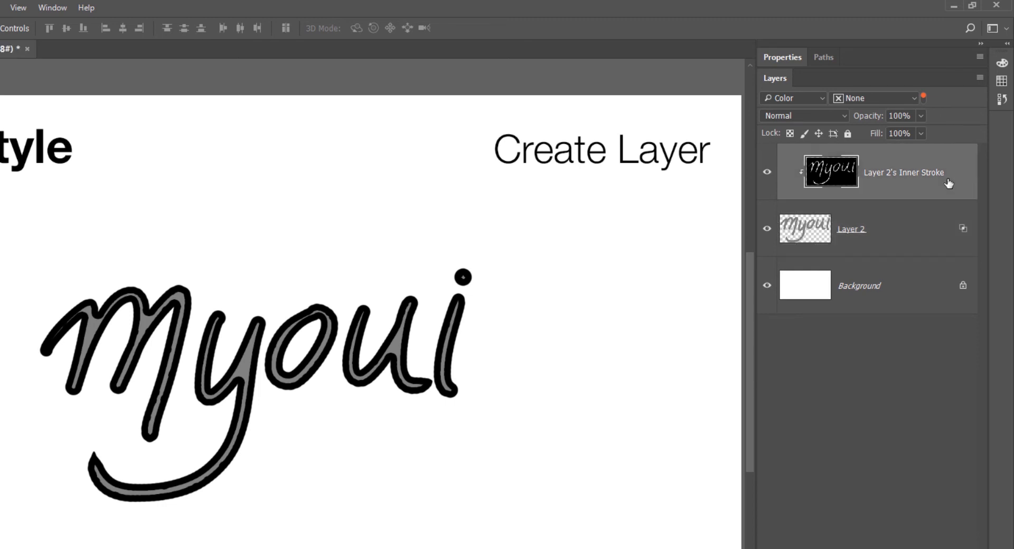
{"action": "left_click", "coordinate": [954, 239]}
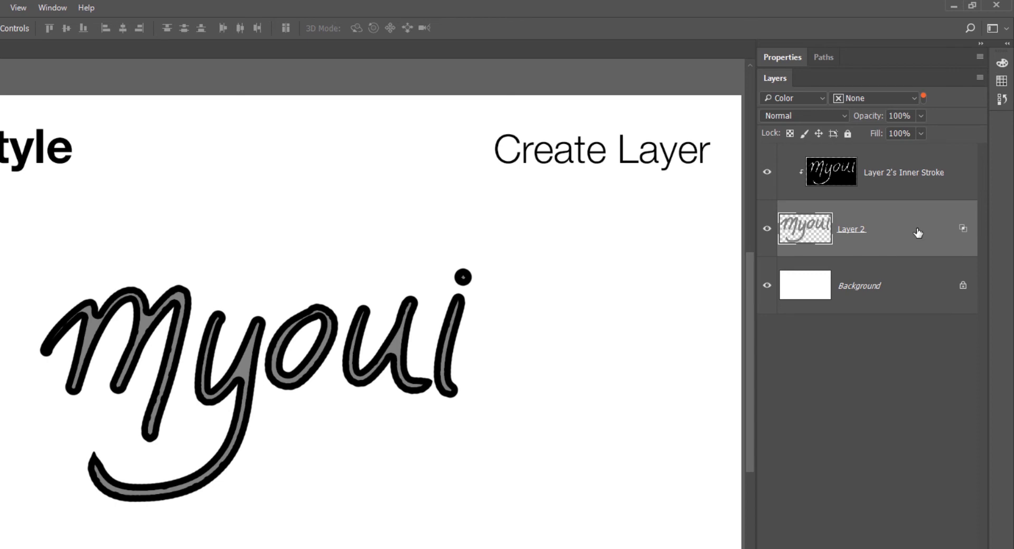
{"action": "double_click", "coordinate": [857, 244]}
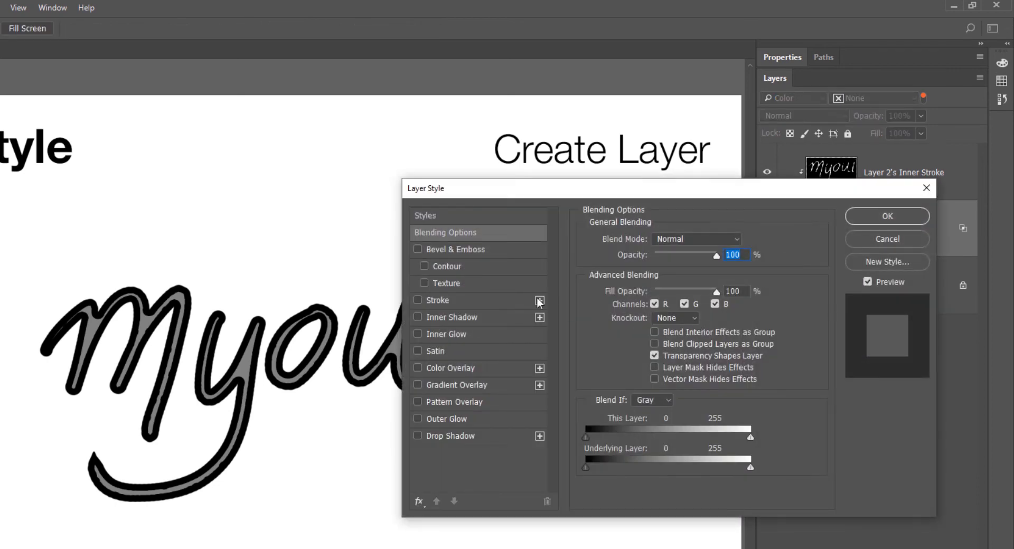
{"action": "left_click", "coordinate": [649, 400]}
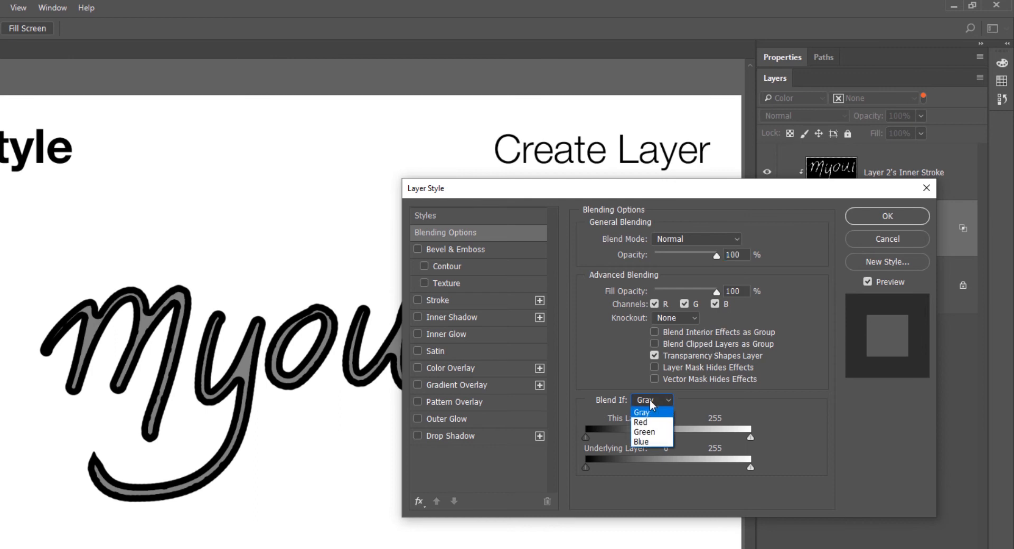
{"action": "key", "text": "Escape"}
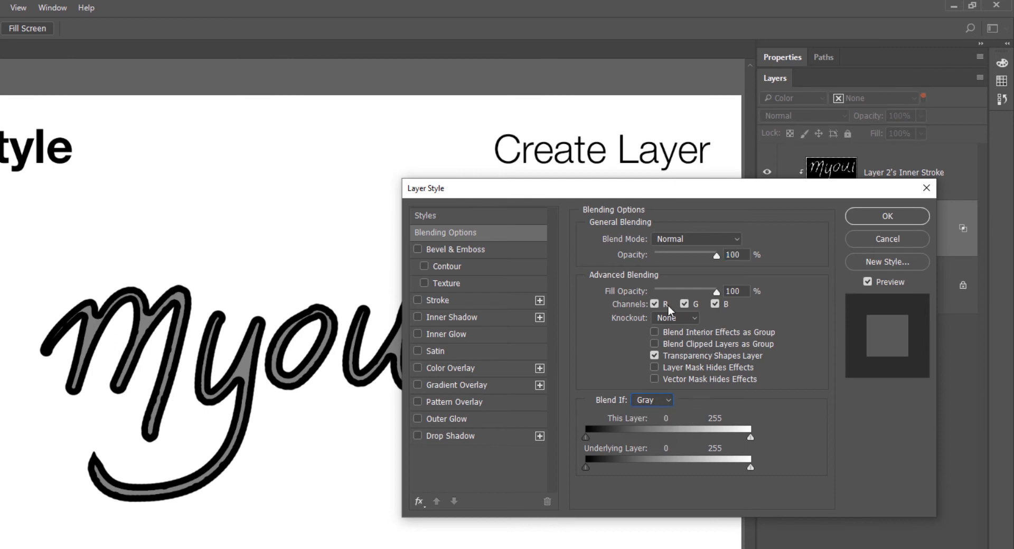
{"action": "left_click", "coordinate": [907, 238]}
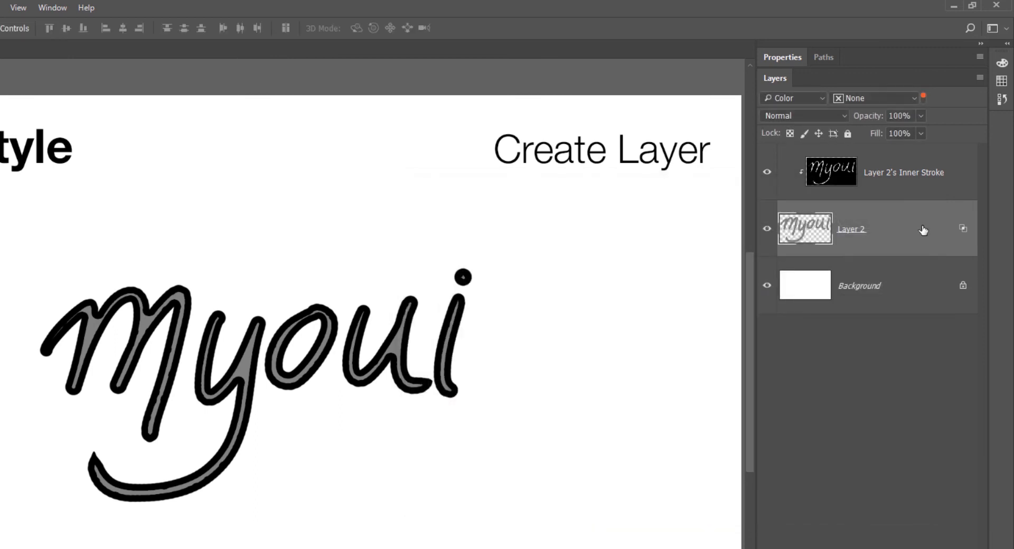
Step: Release the inner stroke layer from its clipping mask
{"action": "left_click", "coordinate": [949, 176]}
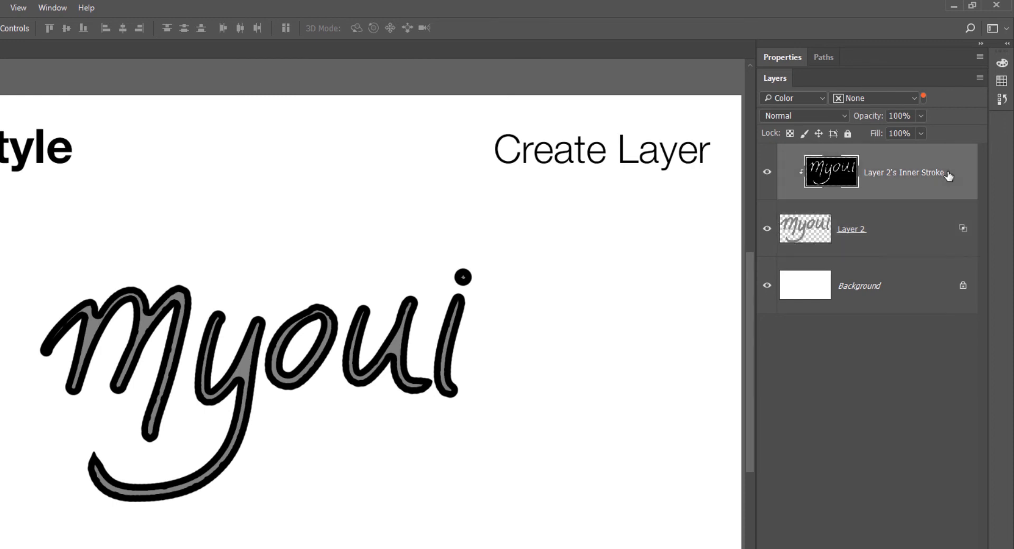
{"action": "key", "text": "ctrl+alt+g"}
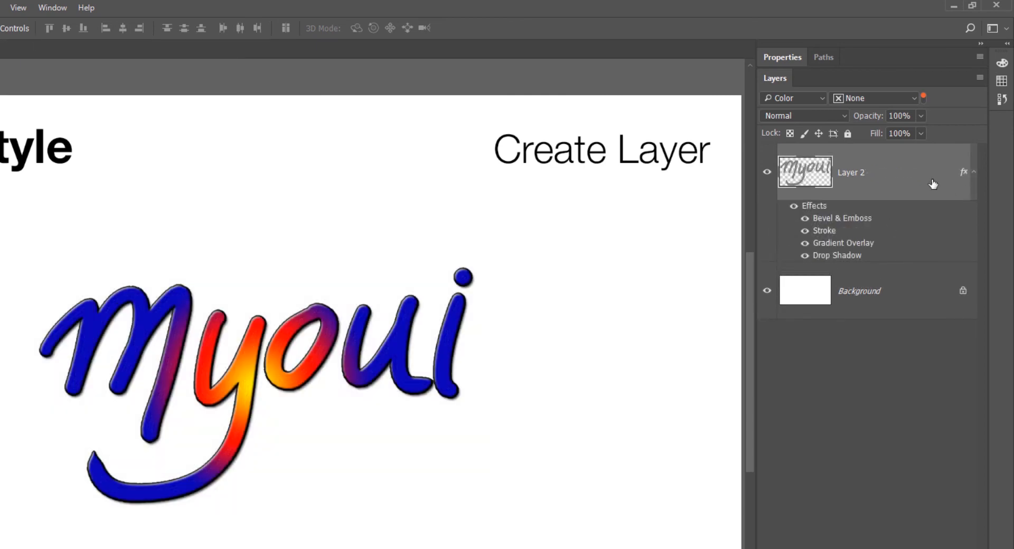
Step: Try to convert Layer 2's Bevel & Emboss, Stroke, Gradient Overlay and Drop Shadow effects into separate layers
{"action": "right_click", "coordinate": [963, 186]}
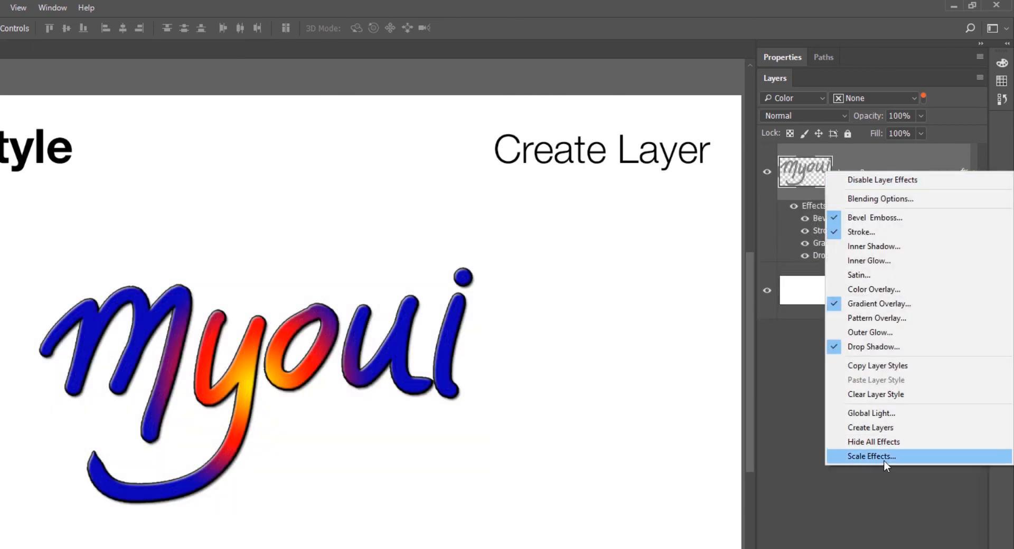
{"action": "left_click", "coordinate": [878, 422]}
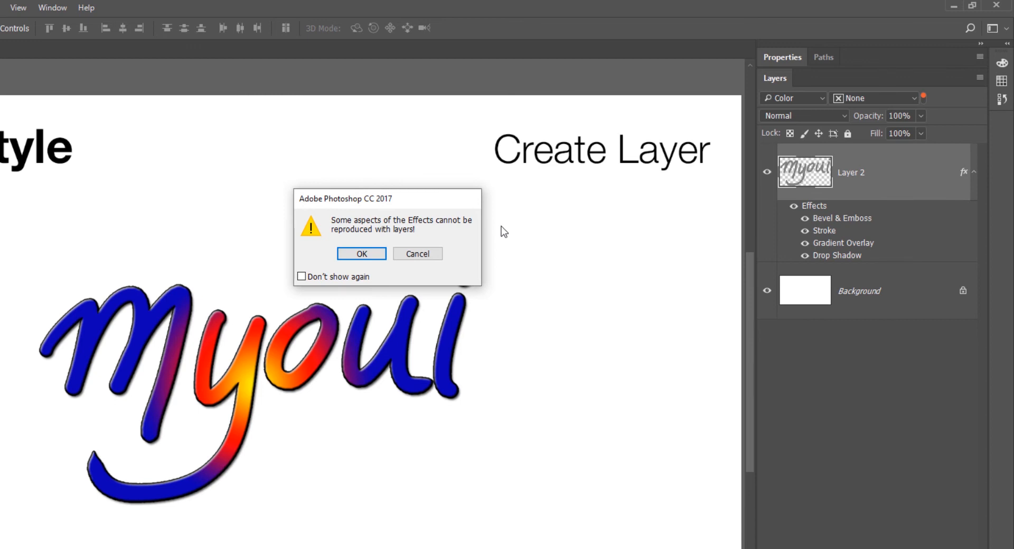
{"action": "left_click", "coordinate": [417, 254]}
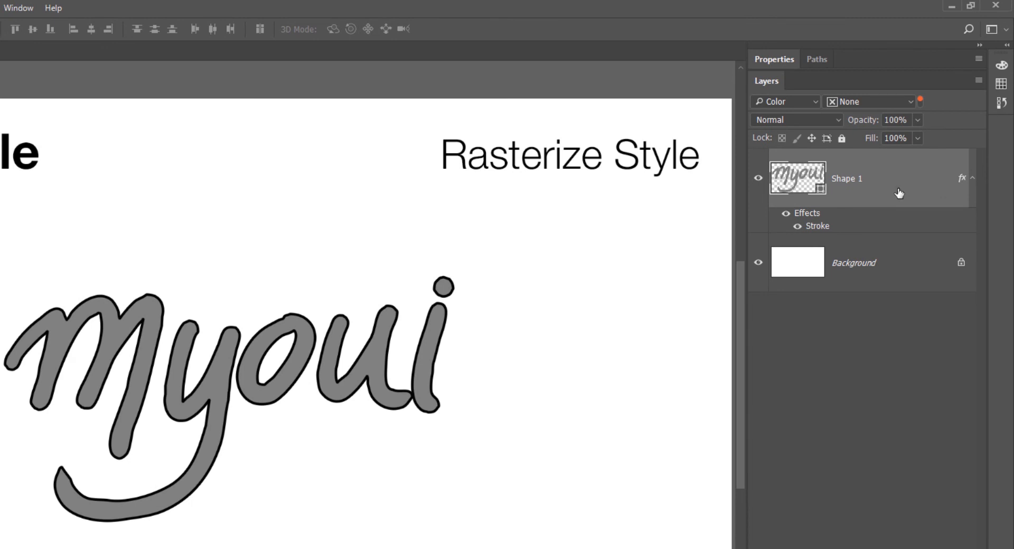
Step: Rasterize the Shape 1 lettering layer, keeping its Stroke effect, and rasterize its layer style into the pixels
{"action": "right_click", "coordinate": [878, 184]}
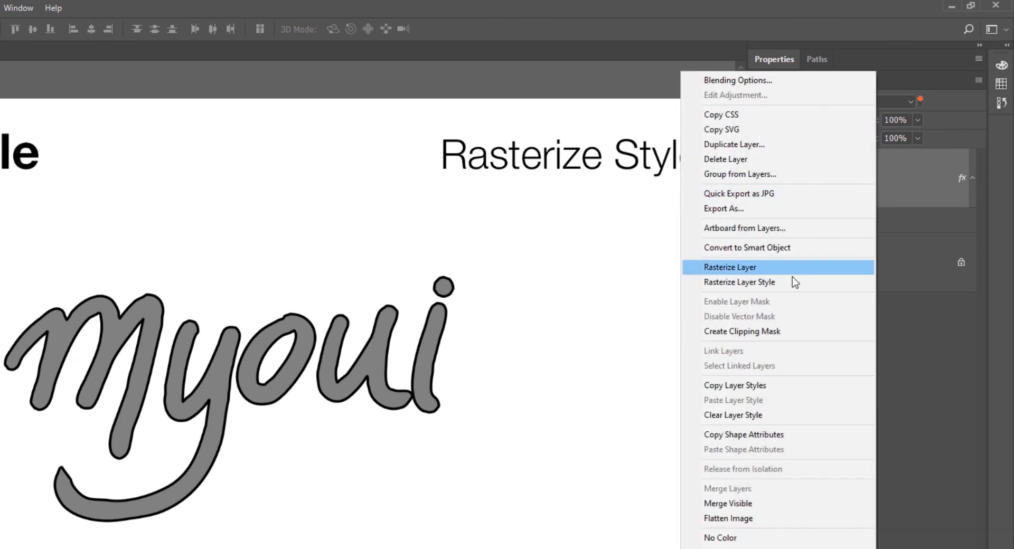
{"action": "left_click", "coordinate": [757, 269]}
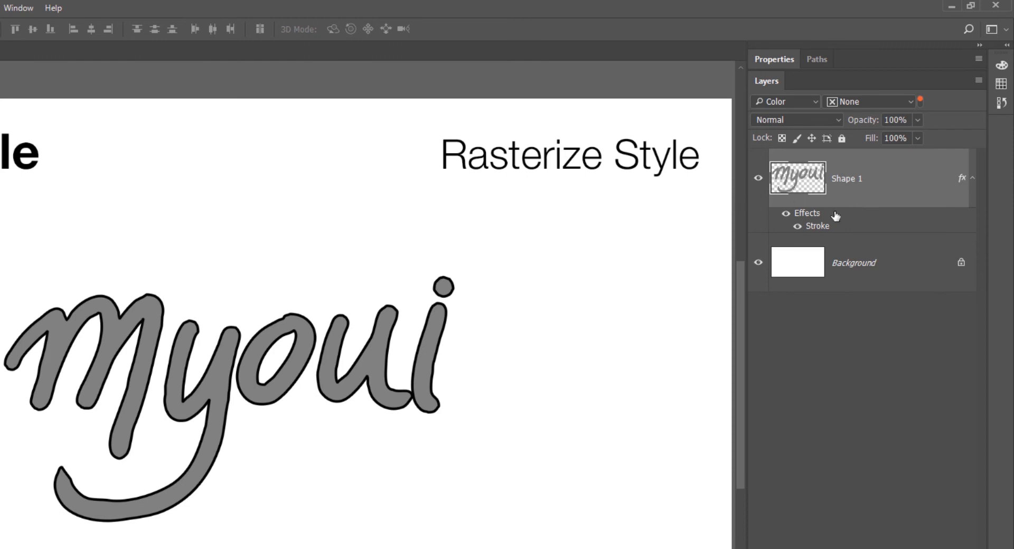
{"action": "right_click", "coordinate": [885, 181]}
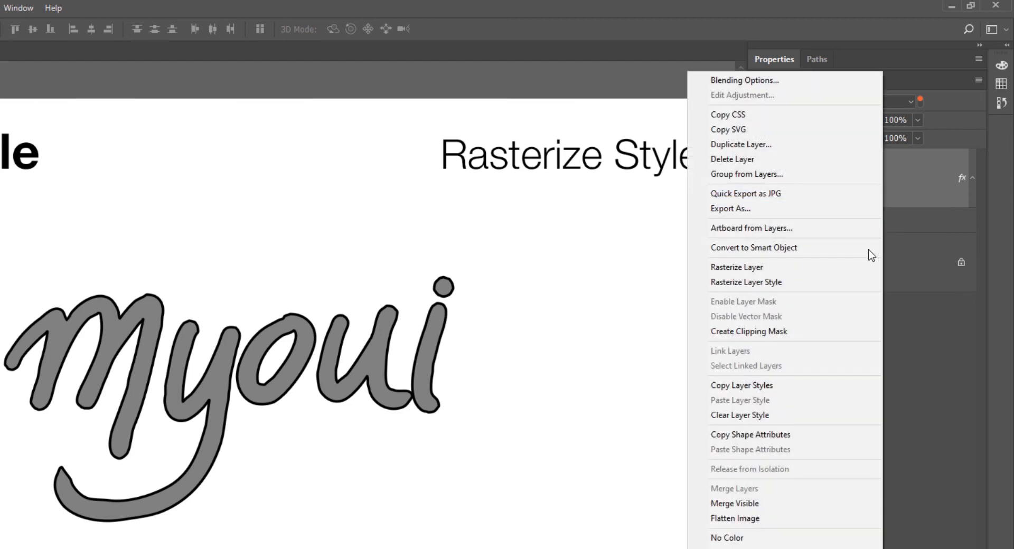
{"action": "left_click", "coordinate": [787, 281]}
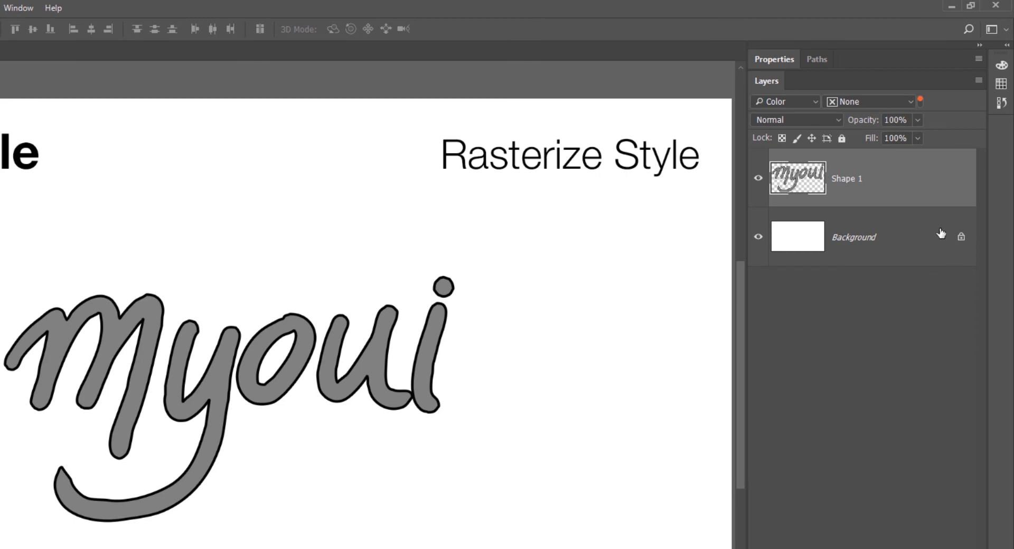
Step: Add a 5 px centered red Stroke effect to the rasterized Shape 1 layer
{"action": "double_click", "coordinate": [904, 189]}
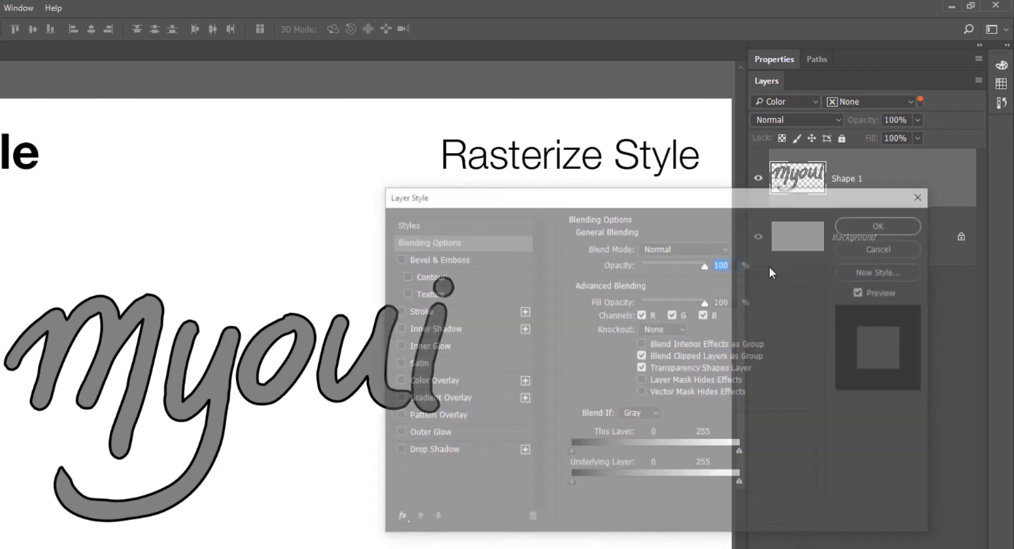
{"action": "left_click", "coordinate": [455, 310]}
{"action": "left_click", "coordinate": [602, 362]}
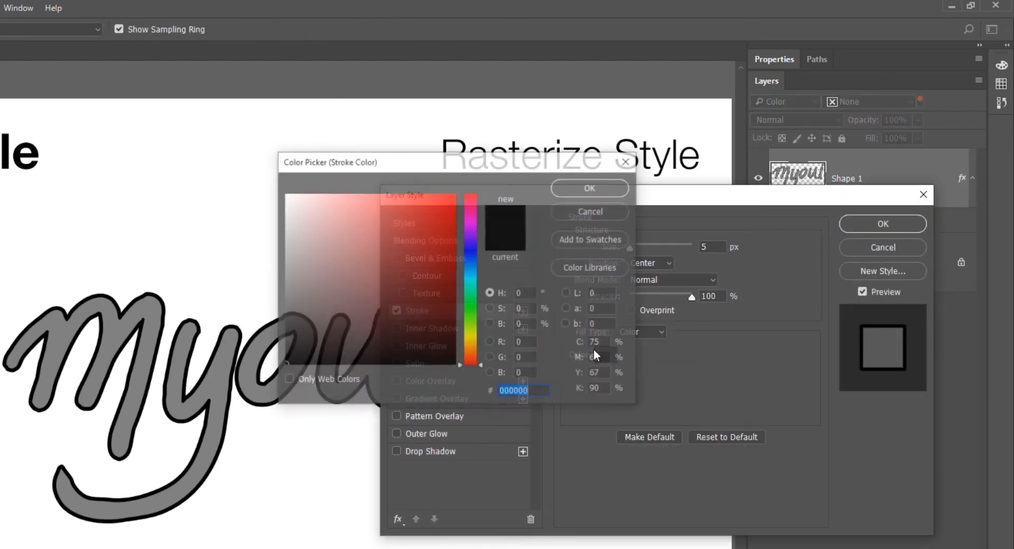
{"action": "left_click", "coordinate": [428, 235]}
{"action": "left_click", "coordinate": [591, 187]}
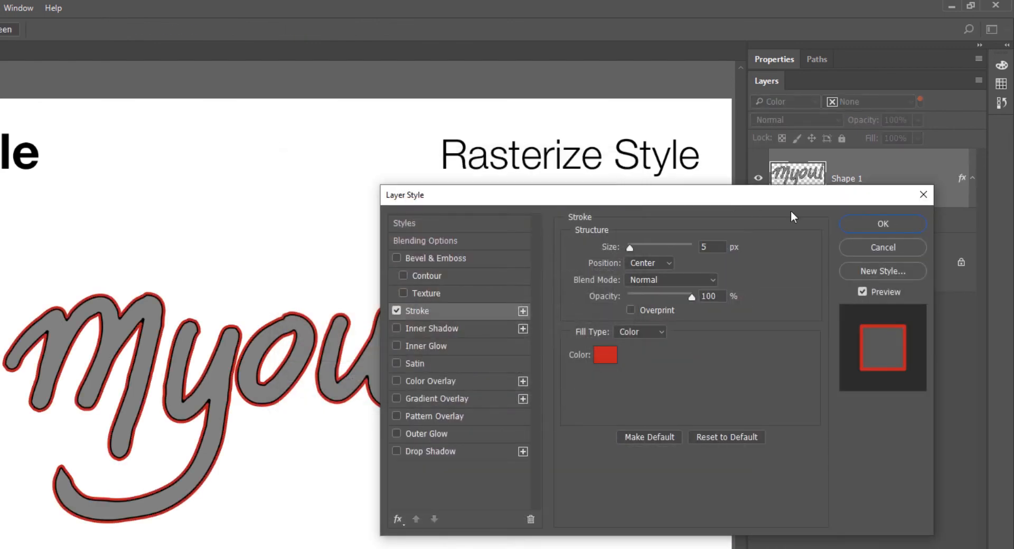
{"action": "left_click", "coordinate": [874, 227]}
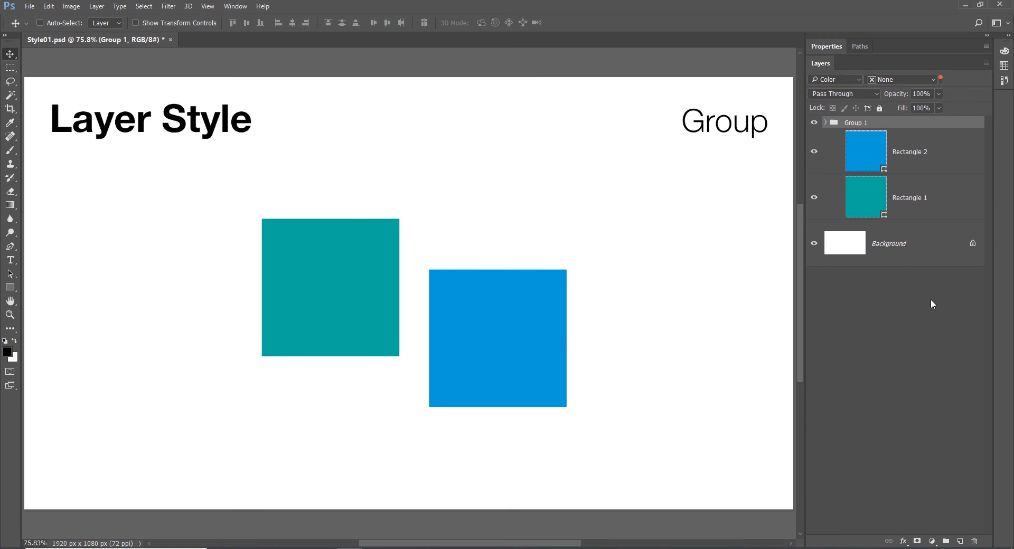
Step: Apply a 5 px centered red Stroke to Group 1 and move the blue Rectangle 2 over the edge of Rectangle 1
{"action": "key", "text": "h"}
{"action": "double_click", "coordinate": [892, 127]}
{"action": "left_click", "coordinate": [577, 244]}
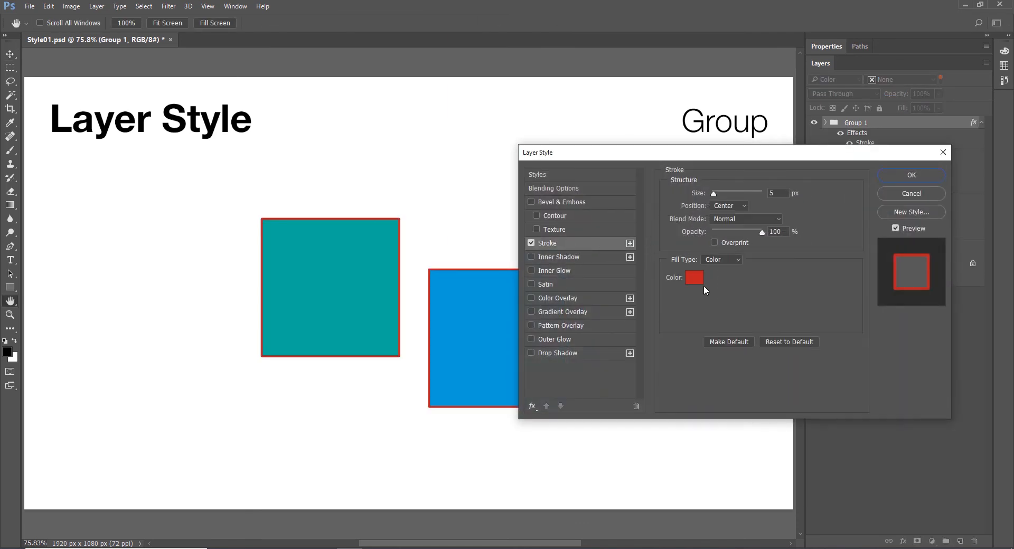
{"action": "left_click", "coordinate": [895, 178]}
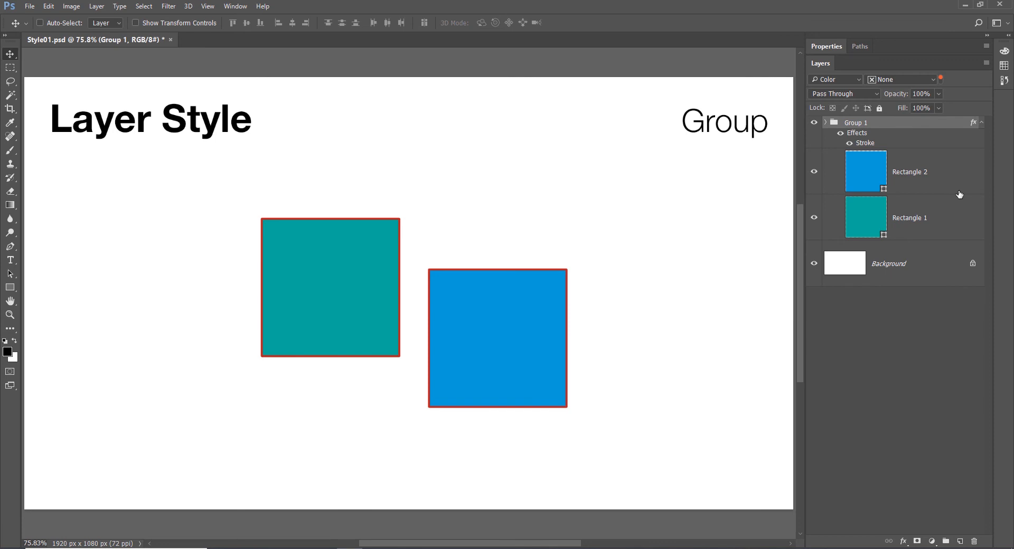
{"action": "left_click", "coordinate": [935, 179]}
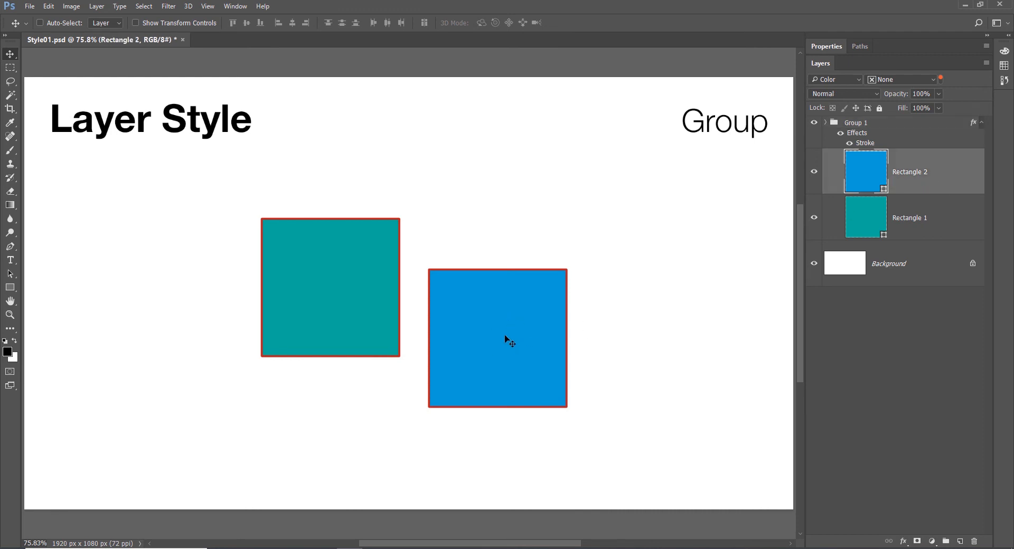
{"action": "left_click_drag", "start_coordinate": [473, 345], "coordinate": [412, 352]}
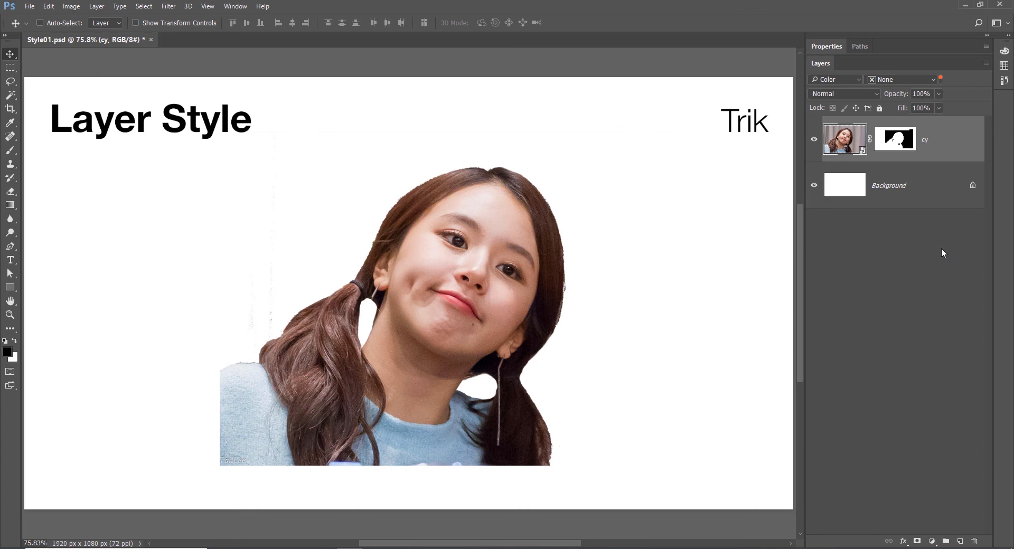
Step: Add a 10 px centered red Stroke effect to the masked portrait layer cy
{"action": "double_click", "coordinate": [958, 150]}
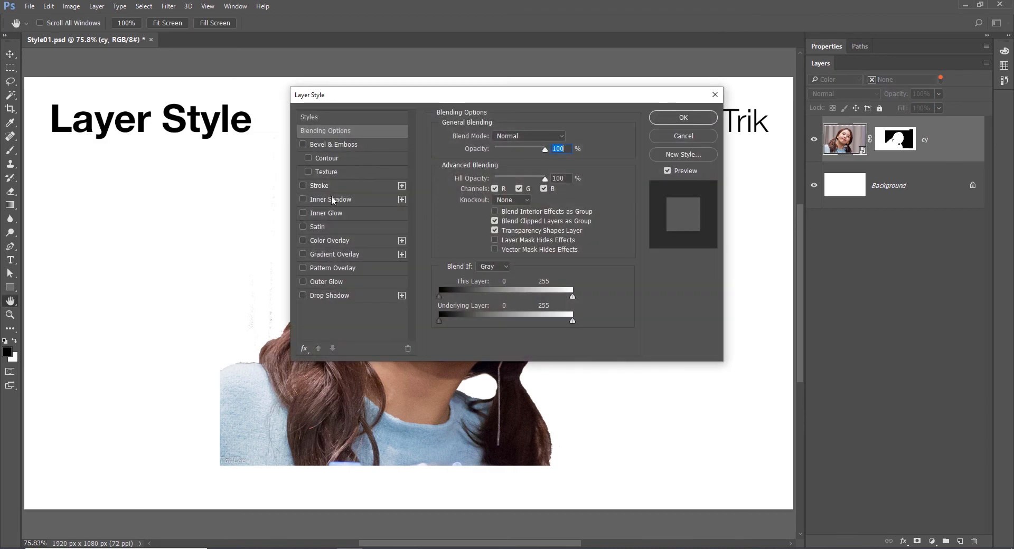
{"action": "left_click", "coordinate": [324, 182]}
{"action": "double_click", "coordinate": [544, 136]}
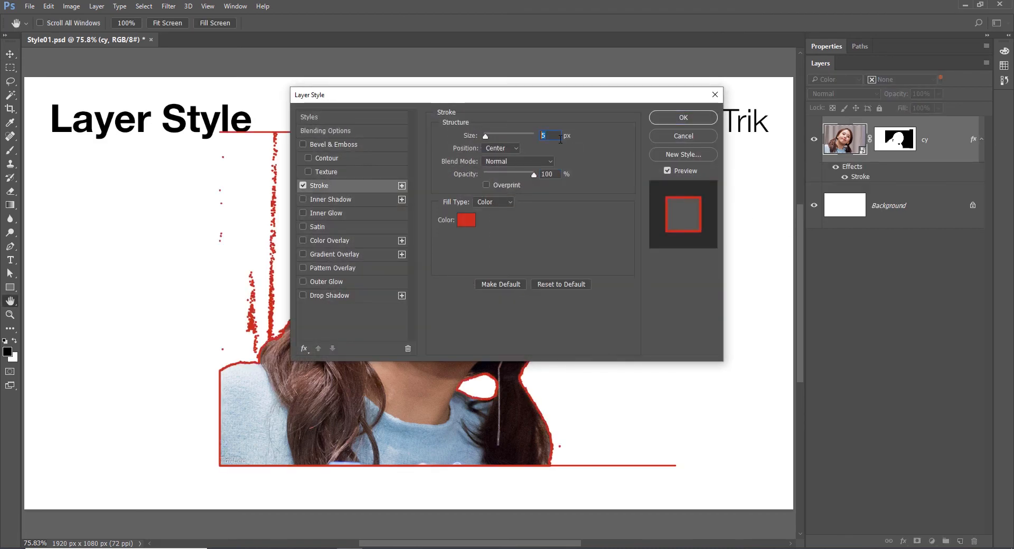
{"action": "type", "text": "10"}
{"action": "key", "text": "Return"}
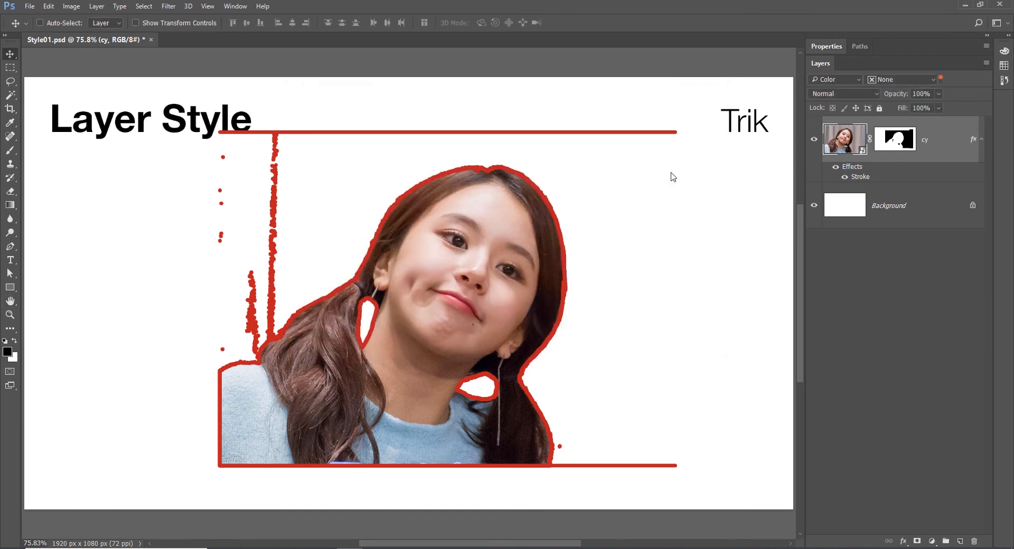
Step: Clear the stray specks and edge lines around the portrait from cy's layer mask using a lasso selection, and deselect
{"action": "left_click", "coordinate": [884, 136]}
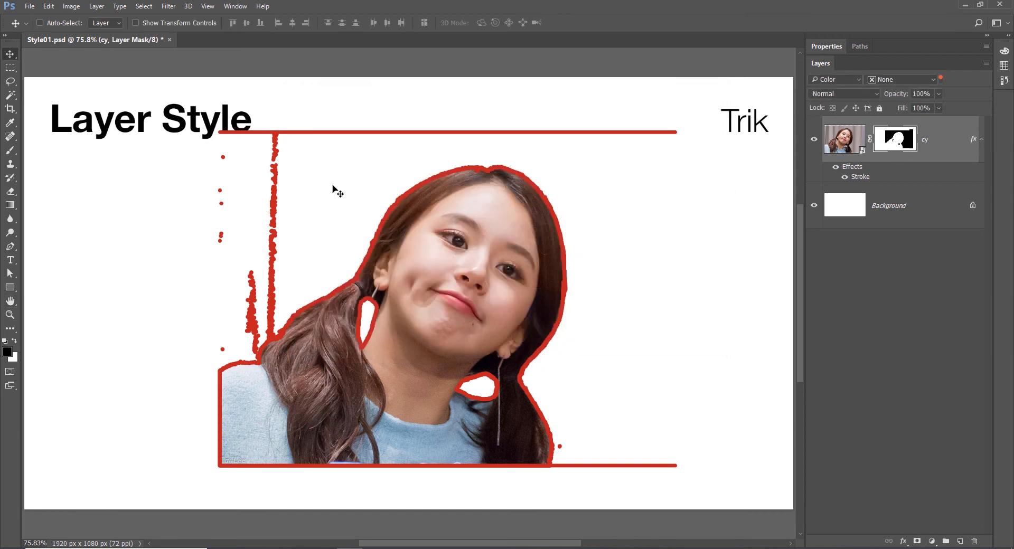
{"action": "scroll", "coordinate": [347, 294], "scroll_direction": "up", "scroll_amount": 1}
{"action": "key", "text": "Tab"}
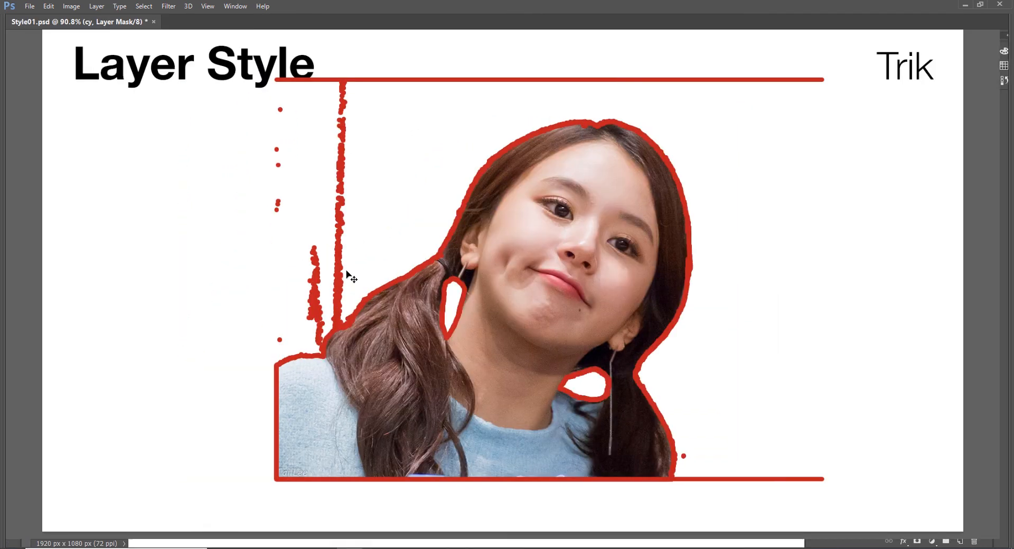
{"action": "left_click_drag", "start_coordinate": [414, 132], "coordinate": [340, 132]}
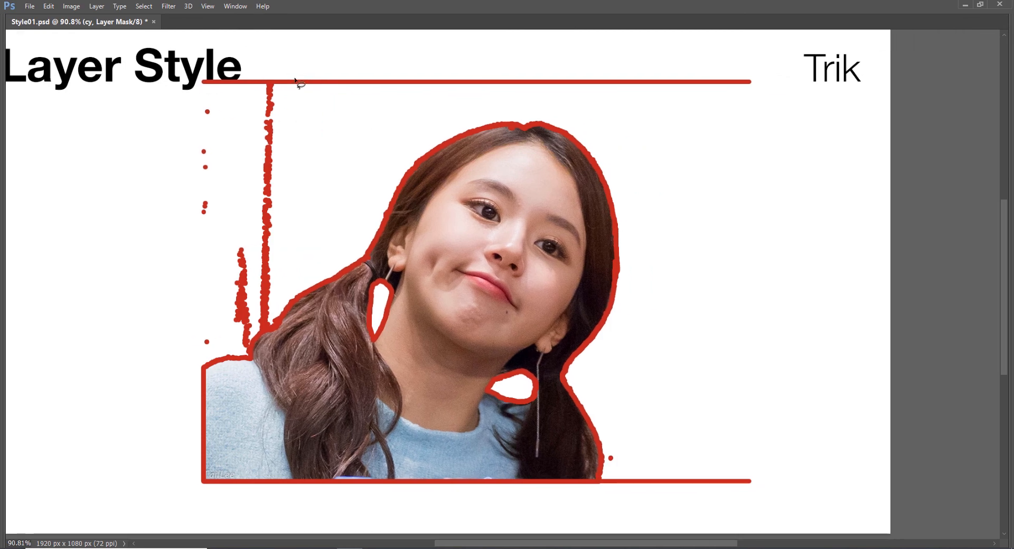
{"action": "mouse_move", "coordinate": [177, 70]}
{"action": "left_mouse_down"}
{"action": "mouse_move", "coordinate": [627, 45]}
{"action": "mouse_move", "coordinate": [172, 138]}
{"action": "mouse_move", "coordinate": [177, 71]}
{"action": "left_mouse_up"}
{"action": "key", "text": "Delete"}
{"action": "left_click_drag", "start_coordinate": [670, 334], "coordinate": [742, 334]}
{"action": "key", "text": "ctrl+d"}
{"action": "left_click_drag", "start_coordinate": [633, 312], "coordinate": [606, 285]}
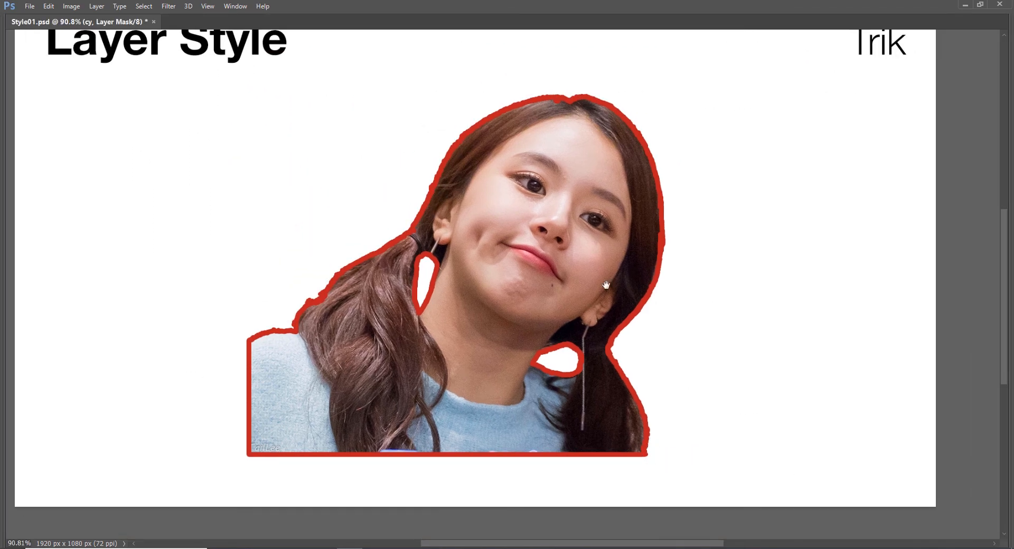
{"action": "key", "text": "Tab"}
{"action": "key", "text": "ctrl+0"}
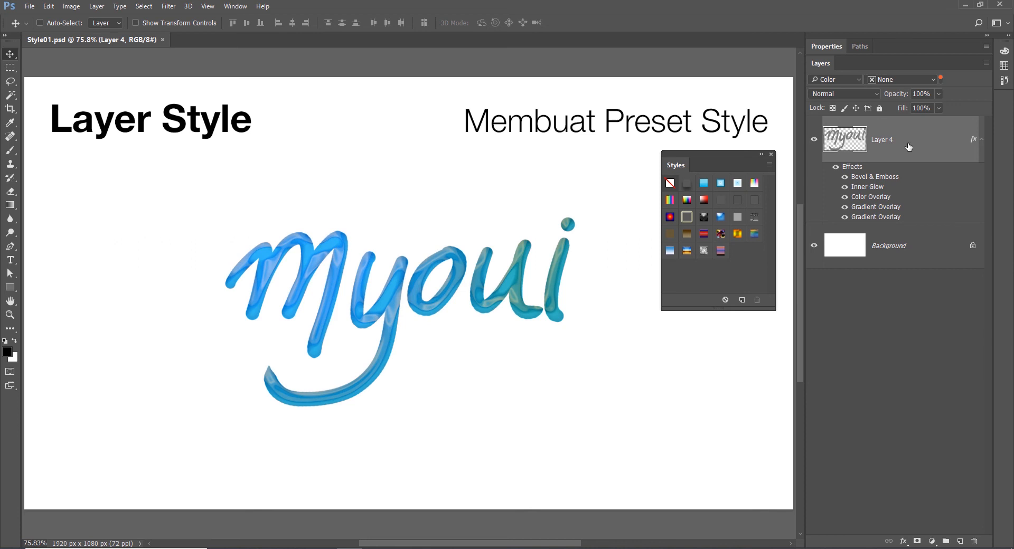
Step: Save Layer 4's style as preset myoui01, including layer effects and blending options but not adding it to the current library
{"action": "left_click", "coordinate": [739, 256]}
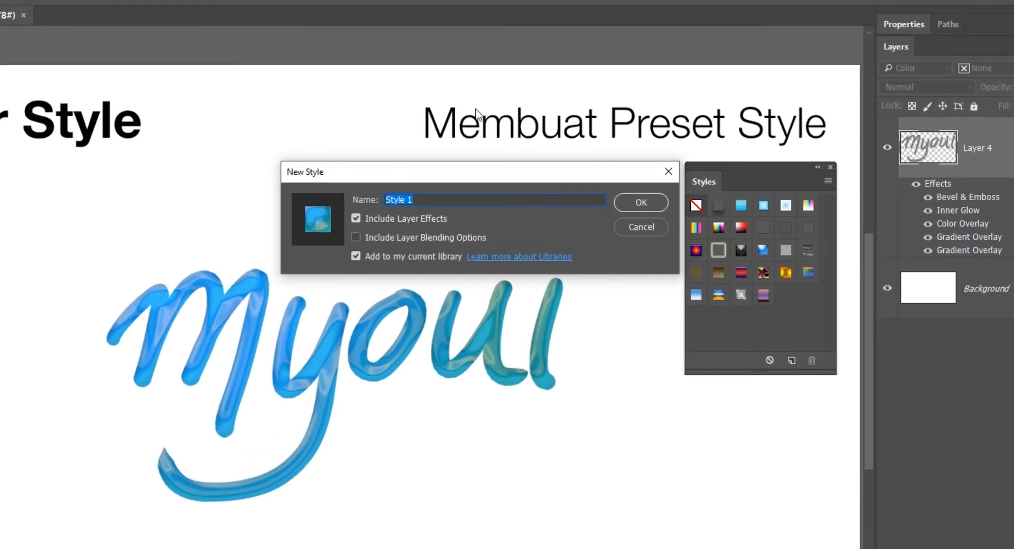
{"action": "type", "text": "myoui01"}
{"action": "left_click", "coordinate": [404, 239]}
{"action": "left_click", "coordinate": [401, 256]}
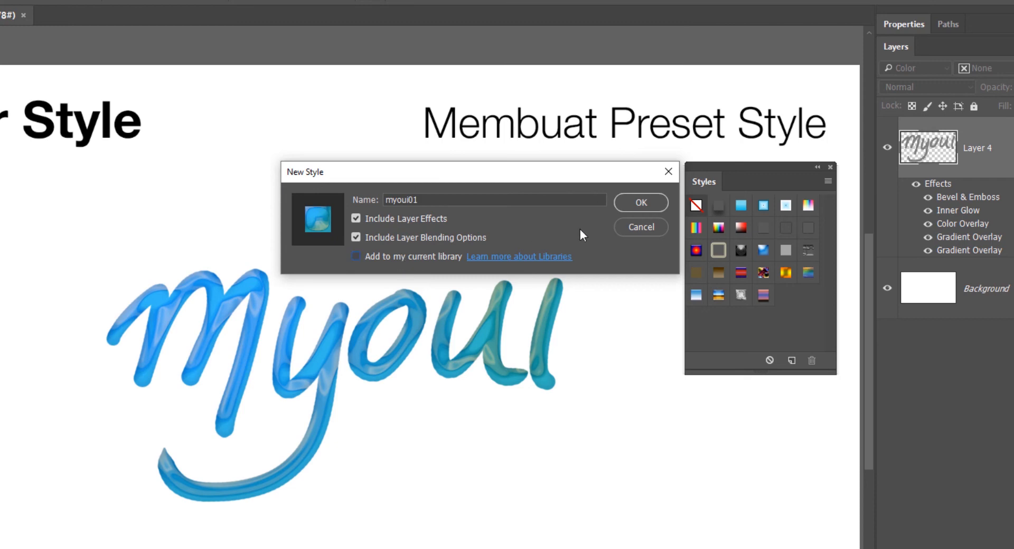
{"action": "left_click", "coordinate": [641, 203]}
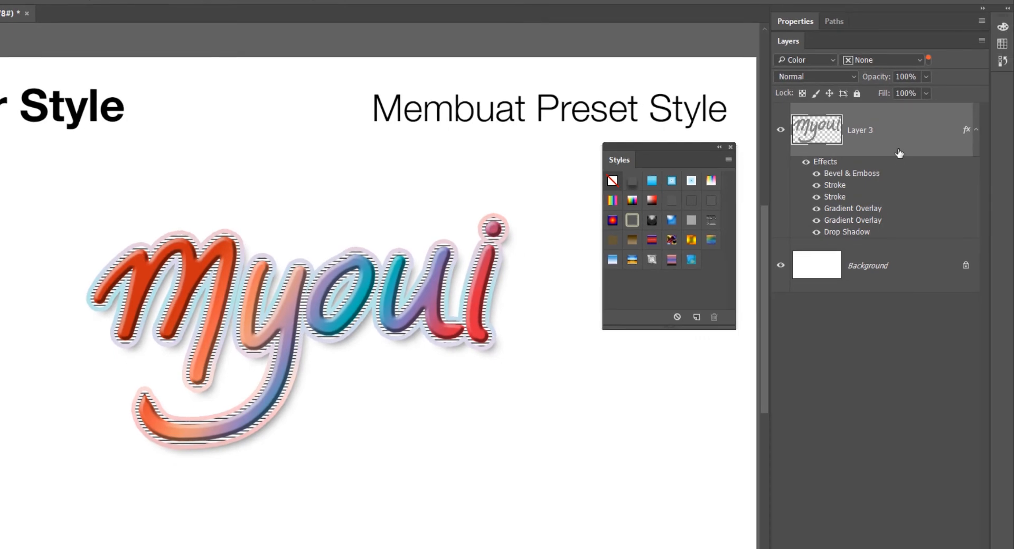
Step: Save Layer 3's style as preset myoui02 from its Layer Style settings, including layer effects and blending options
{"action": "double_click", "coordinate": [899, 153]}
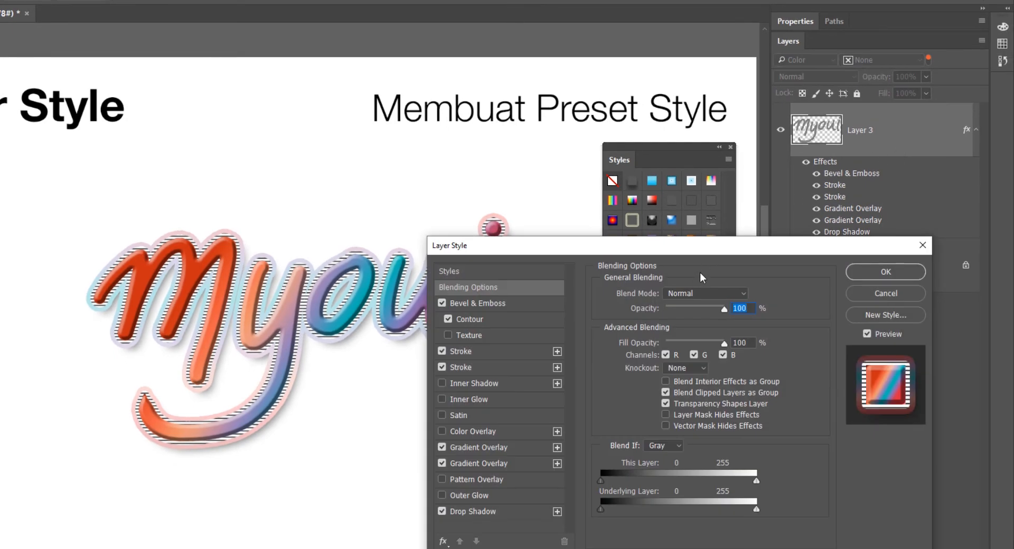
{"action": "left_click", "coordinate": [897, 317]}
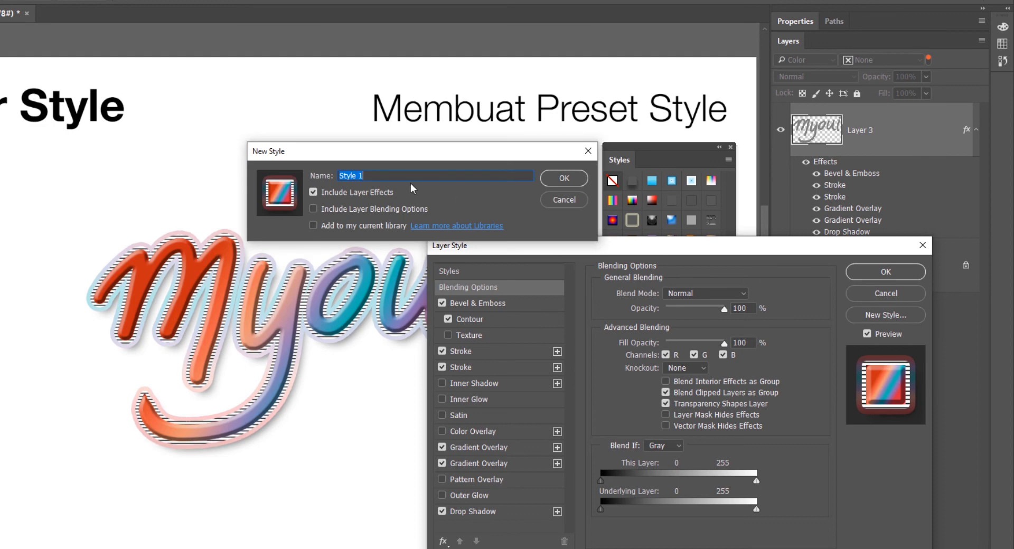
{"action": "type", "text": "myoui02"}
{"action": "left_click", "coordinate": [356, 211]}
{"action": "left_click", "coordinate": [563, 178]}
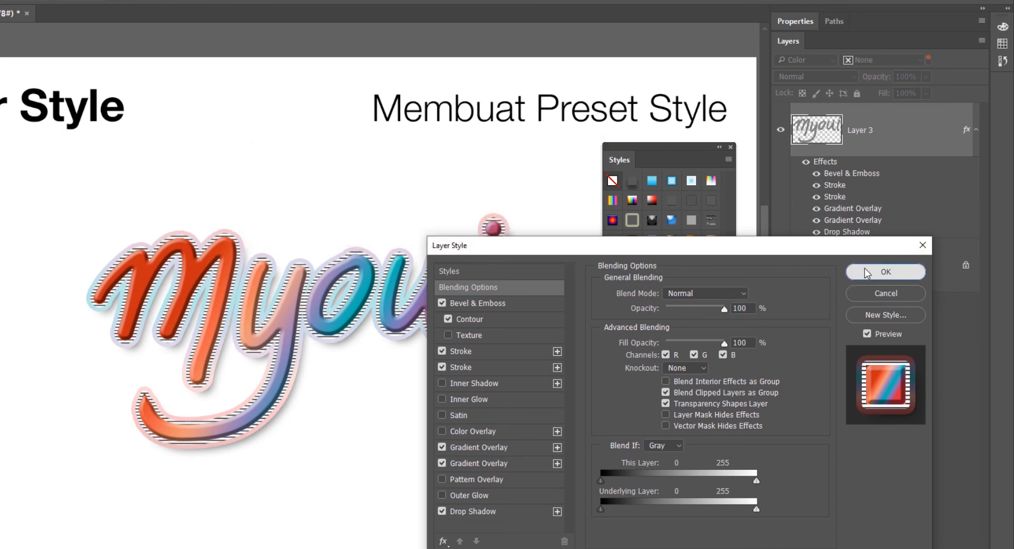
{"action": "left_click", "coordinate": [865, 270]}
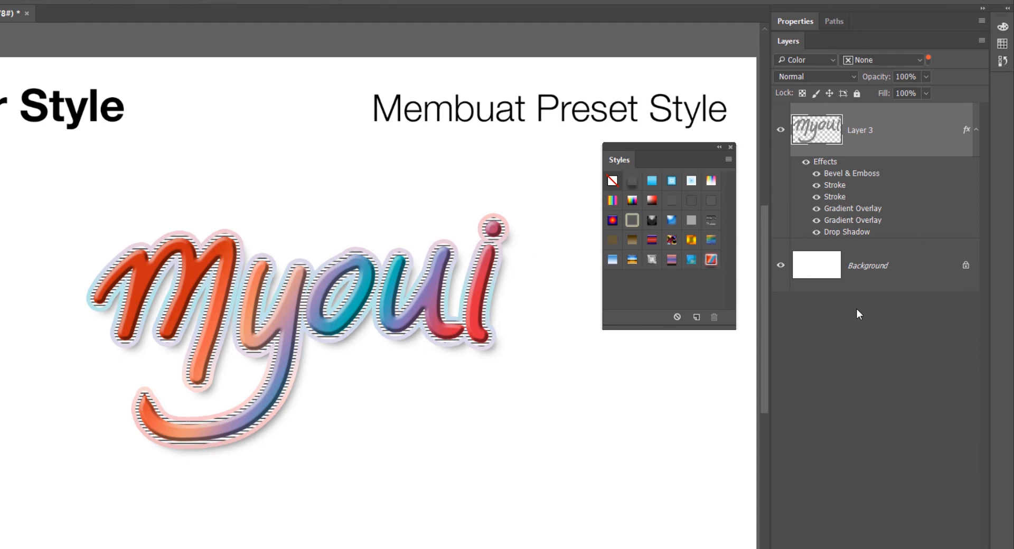
Step: Save the myoui01 and myoui02 presets as a style set file named myoui through the Preset Manager
{"action": "left_click", "coordinate": [728, 159]}
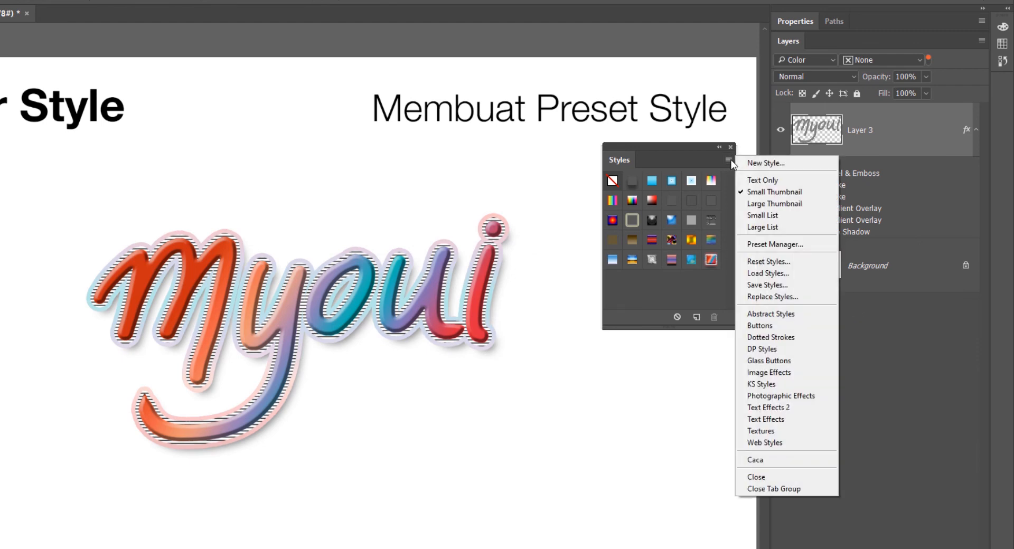
{"action": "left_click", "coordinate": [775, 244]}
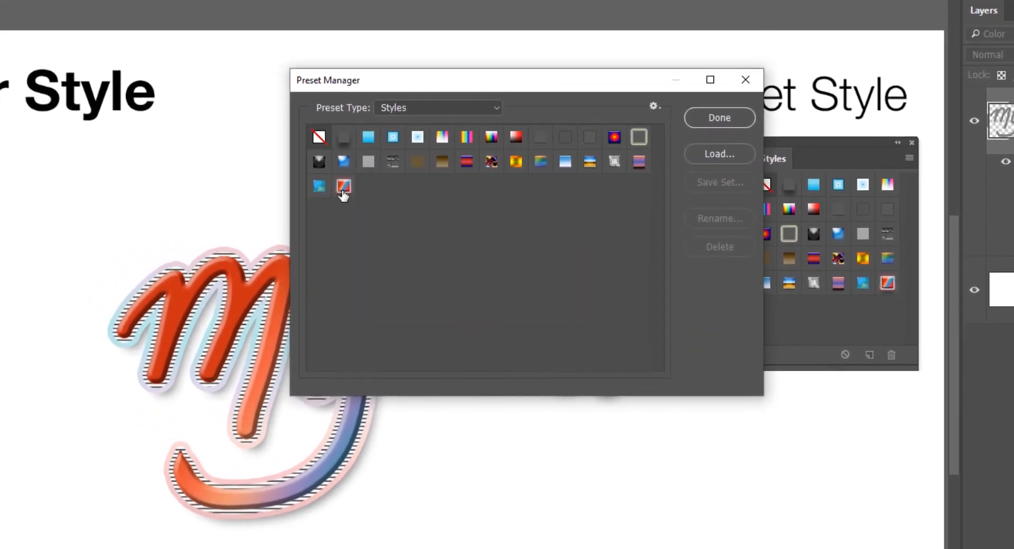
{"action": "left_click", "coordinate": [294, 184]}
{"action": "left_click", "coordinate": [272, 183], "text": "shift"}
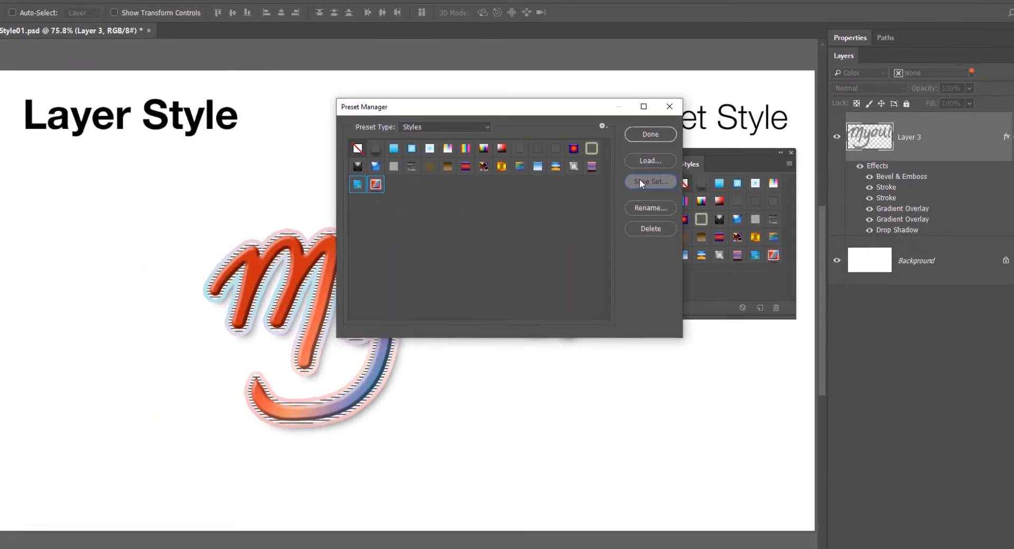
{"action": "left_click", "coordinate": [710, 184]}
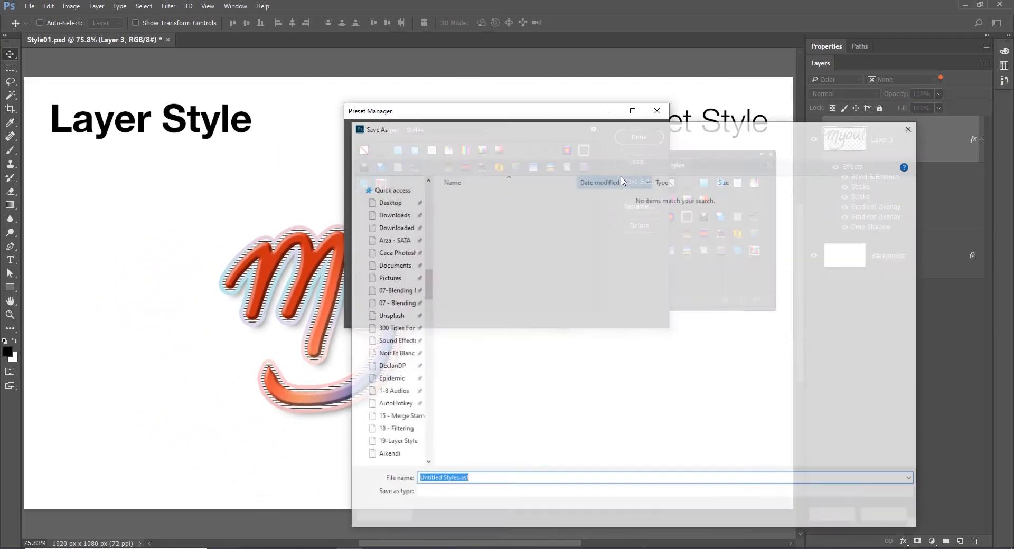
{"action": "type", "text": "myoui"}
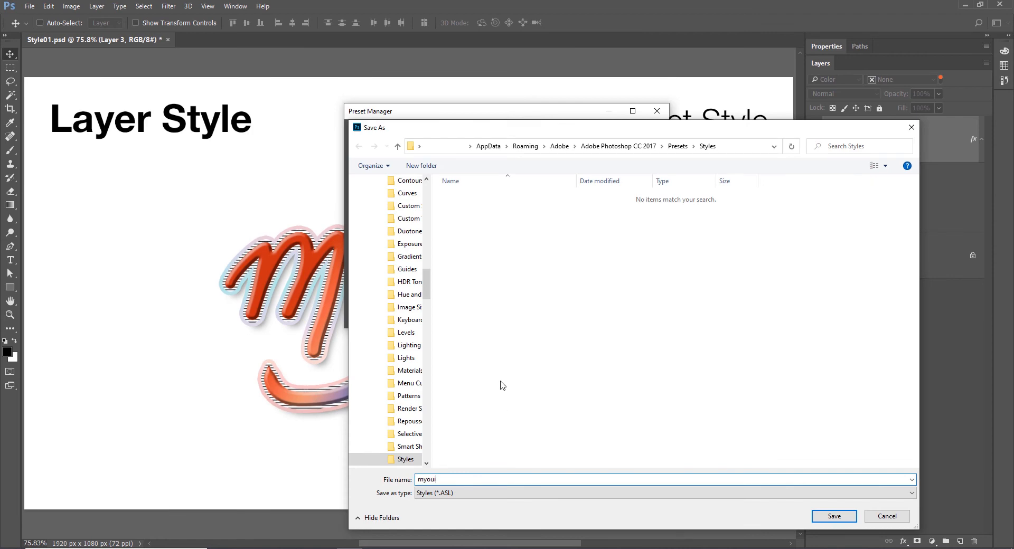
{"action": "left_click", "coordinate": [833, 515]}
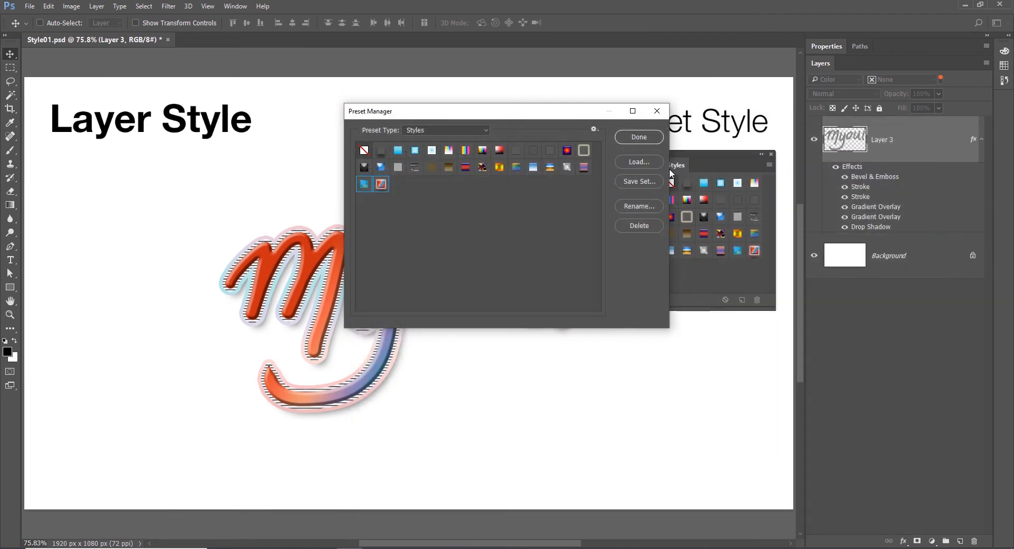
{"action": "left_click", "coordinate": [639, 137]}
Step: Reset the style presets to the default set without saving the current styles
{"action": "left_click", "coordinate": [769, 165]}
{"action": "left_click", "coordinate": [813, 259]}
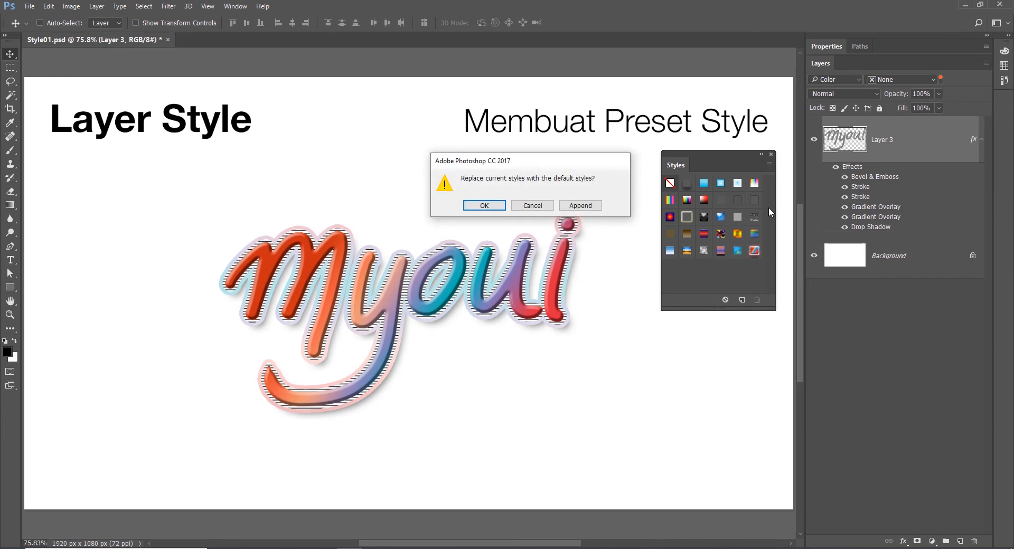
{"action": "left_click", "coordinate": [483, 206]}
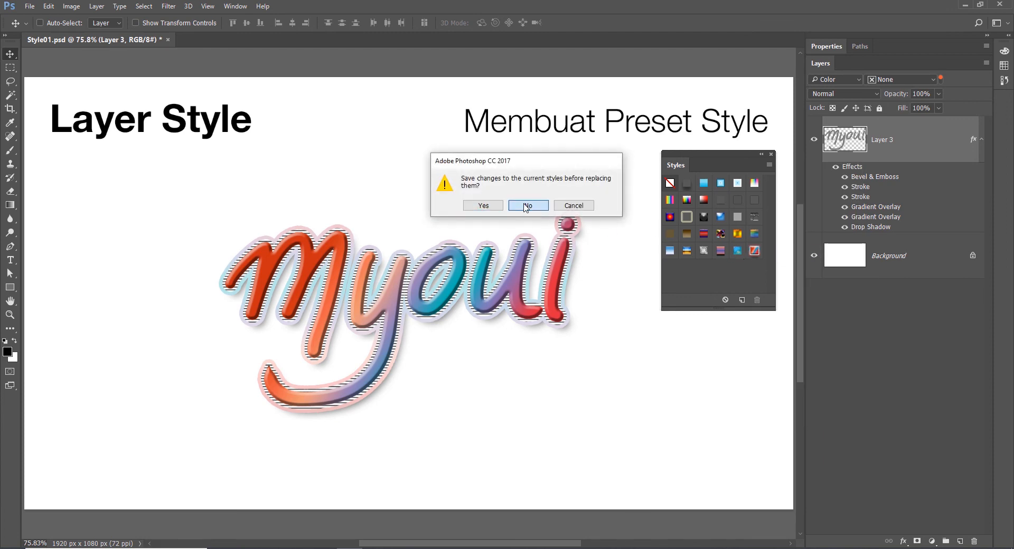
{"action": "left_click", "coordinate": [530, 206]}
Step: Load the saved myoui style set into the current style presets
{"action": "left_click", "coordinate": [769, 164]}
{"action": "left_click", "coordinate": [798, 261]}
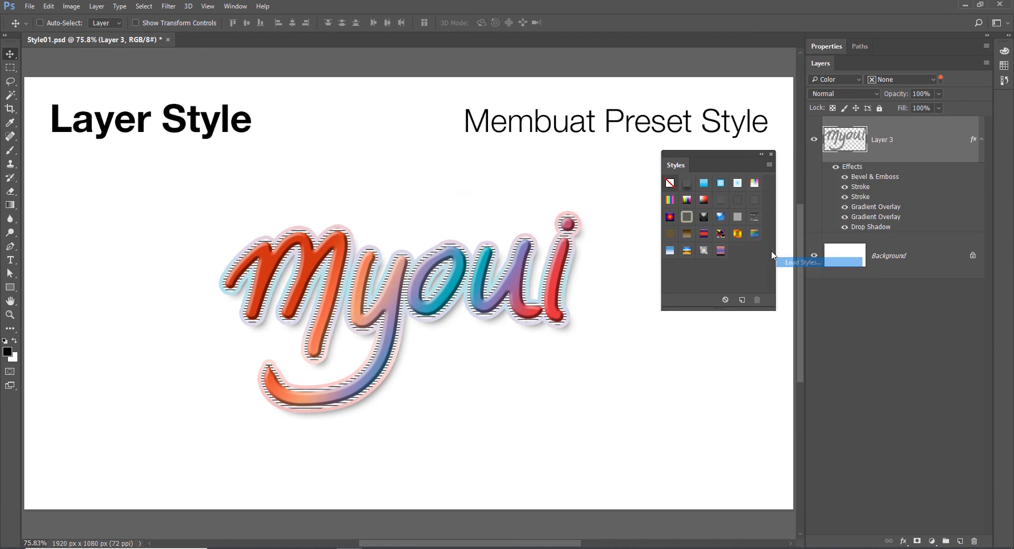
{"action": "double_click", "coordinate": [351, 76]}
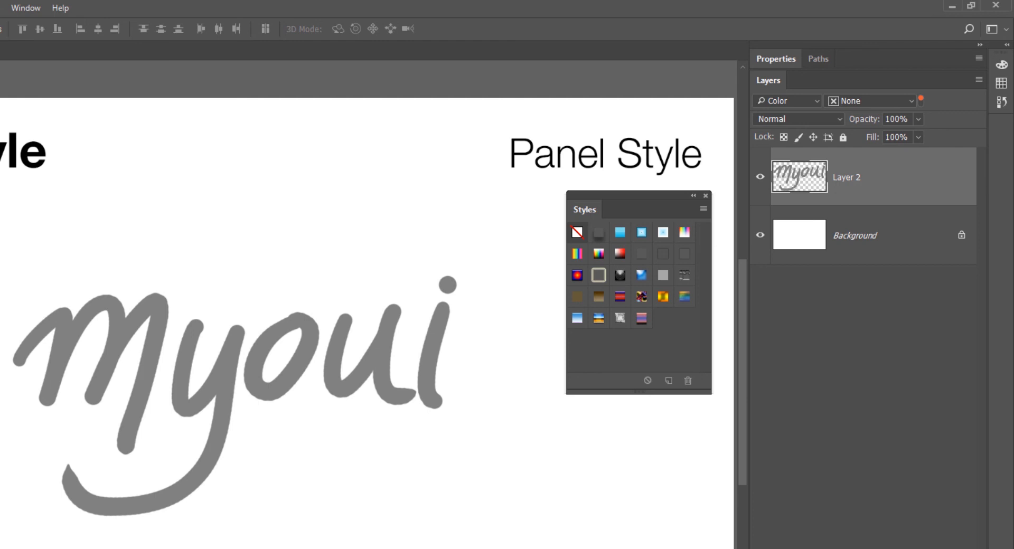
Step: Change the style presets' display to Text Only, Small Thumbnail, Large Thumbnail, Small List and finally Large List
{"action": "left_click", "coordinate": [703, 209]}
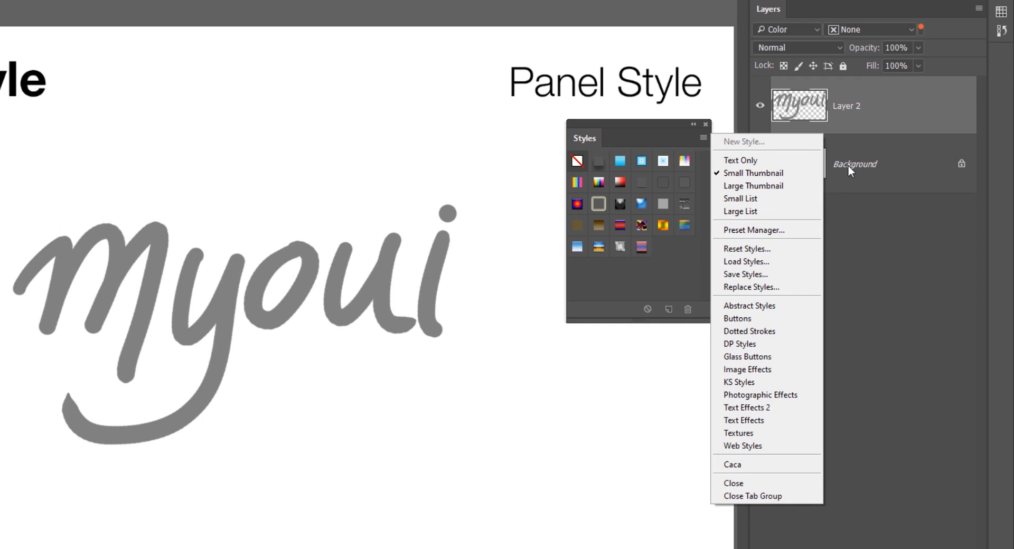
{"action": "left_click", "coordinate": [766, 160]}
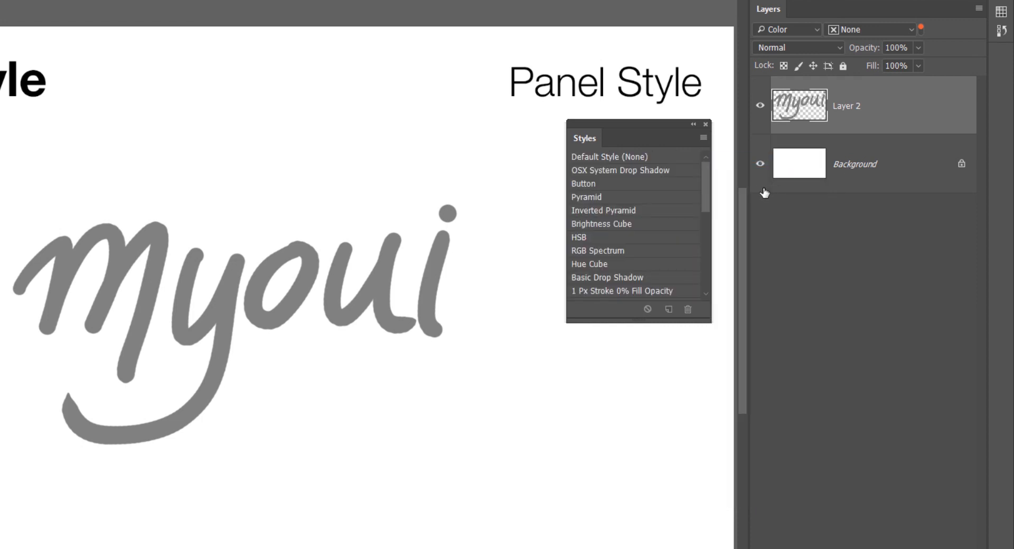
{"action": "left_click", "coordinate": [704, 137]}
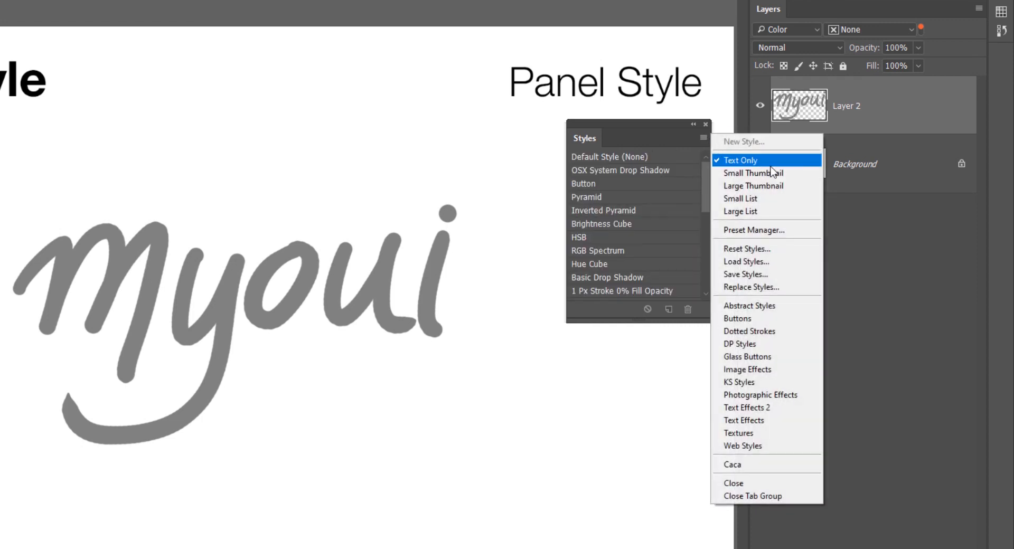
{"action": "left_click", "coordinate": [778, 172]}
{"action": "left_click", "coordinate": [703, 138]}
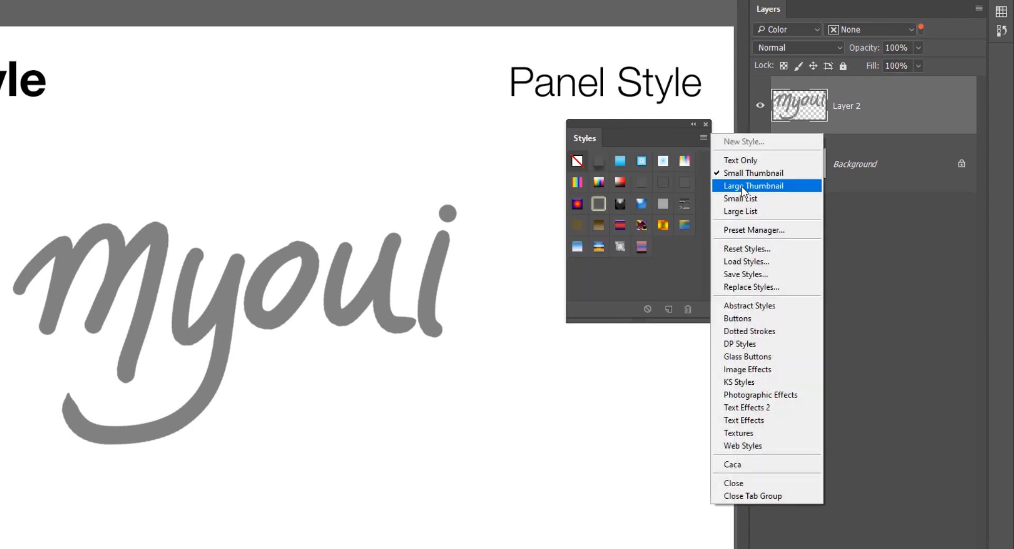
{"action": "left_click", "coordinate": [741, 185]}
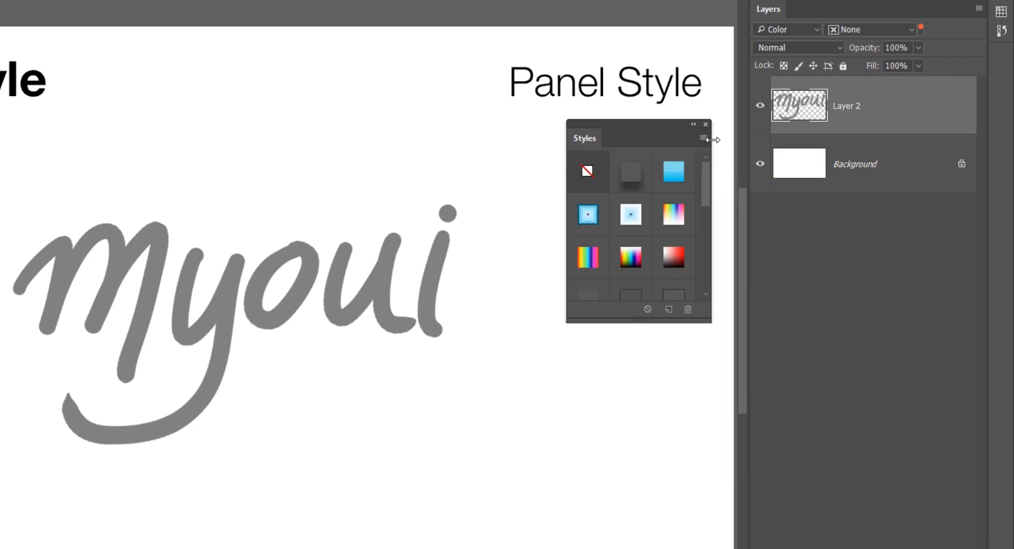
{"action": "left_click", "coordinate": [704, 139]}
{"action": "left_click", "coordinate": [746, 199]}
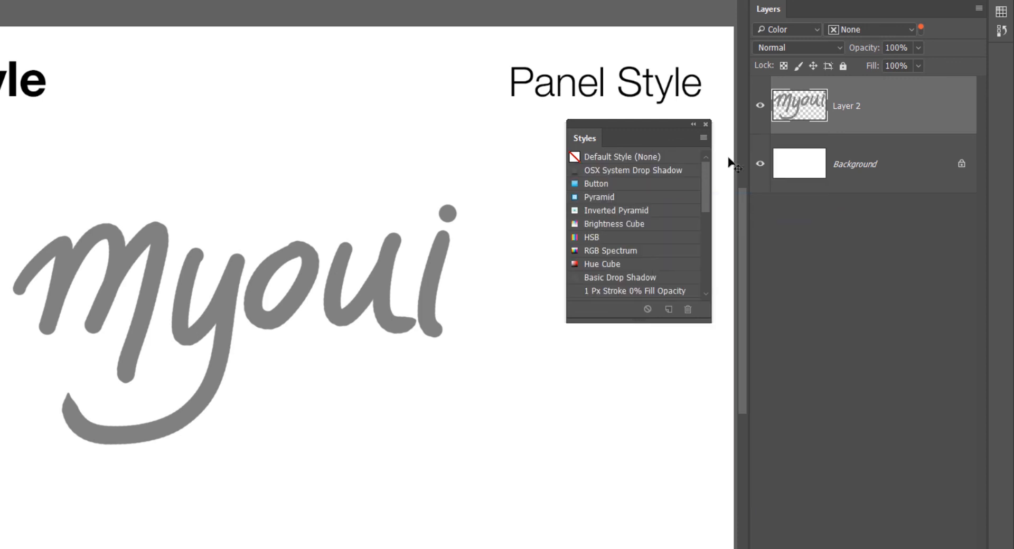
{"action": "left_click", "coordinate": [704, 139]}
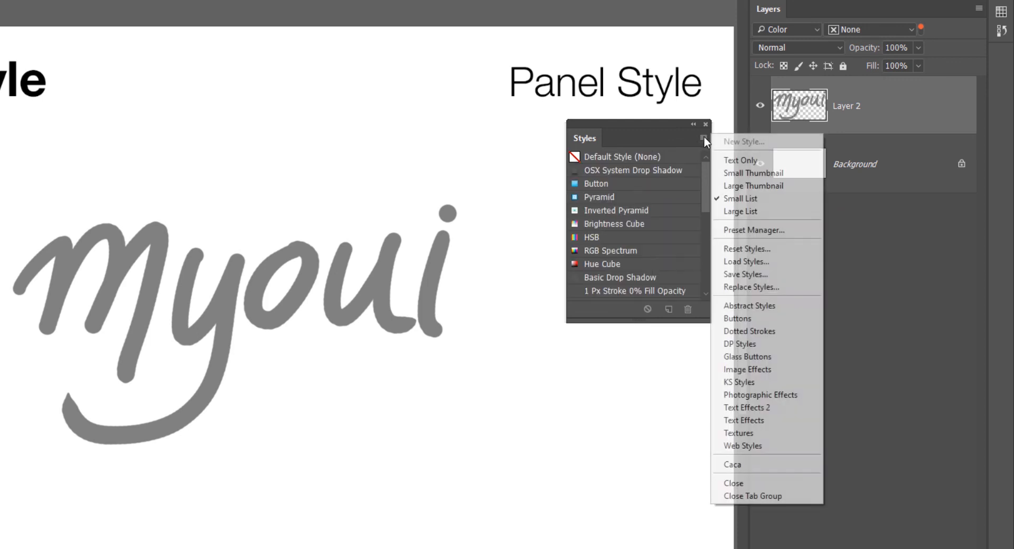
{"action": "left_click", "coordinate": [746, 212]}
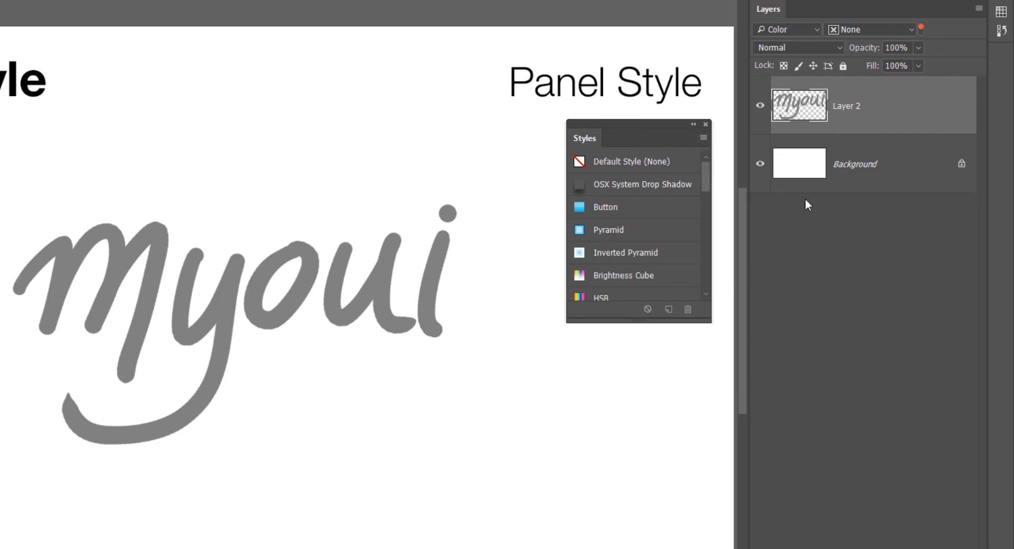
Step: Delete the OSX System Drop Shadow preset from the styles in Layer 2's Layer Style settings and apply
{"action": "double_click", "coordinate": [898, 131]}
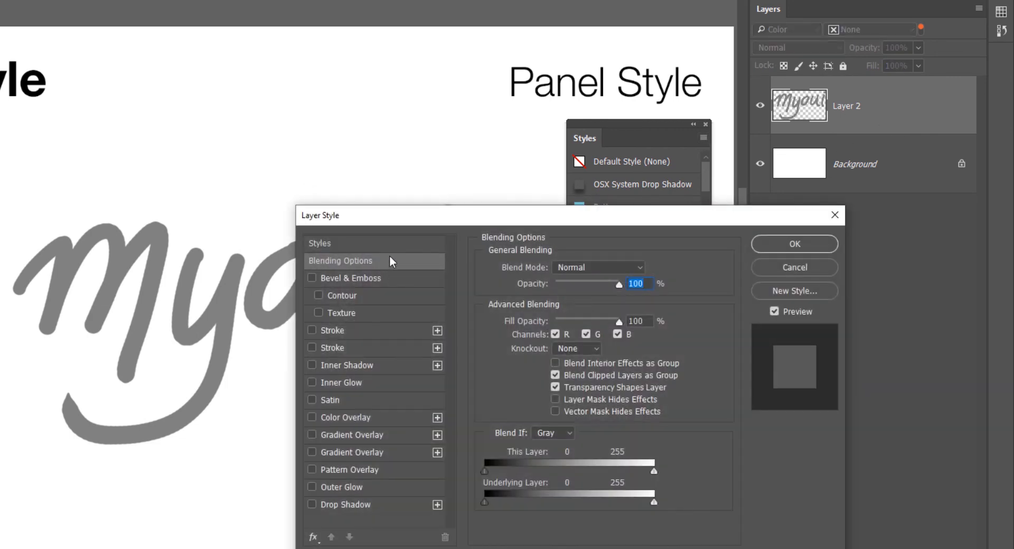
{"action": "left_click", "coordinate": [374, 245]}
{"action": "left_click", "coordinate": [725, 253]}
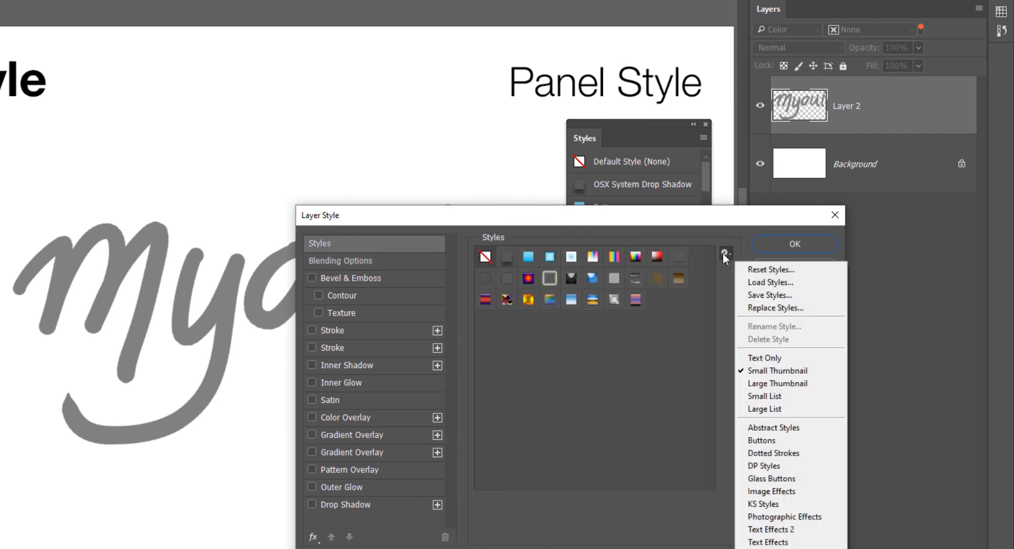
{"action": "left_click", "coordinate": [727, 248]}
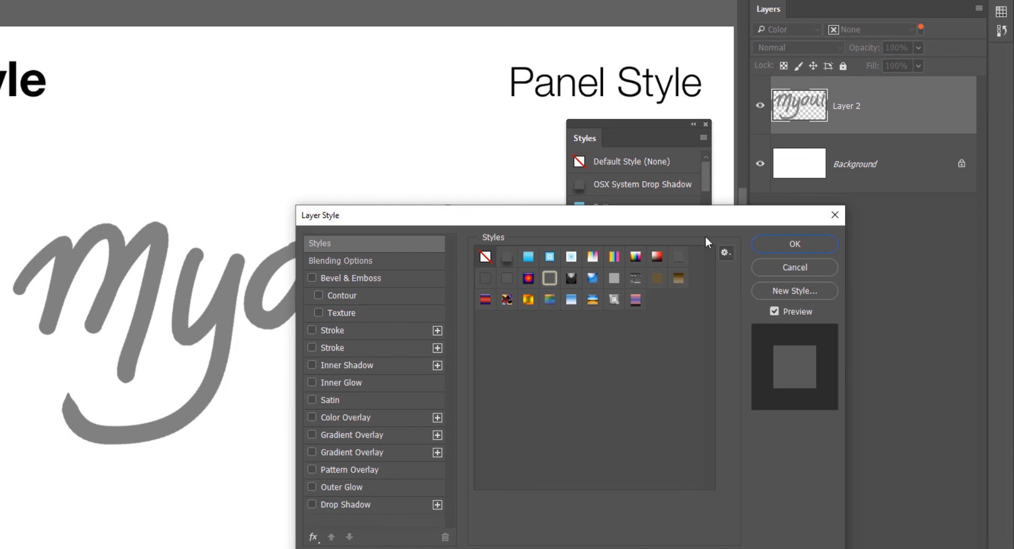
{"action": "left_click_drag", "start_coordinate": [595, 226], "coordinate": [628, 273]}
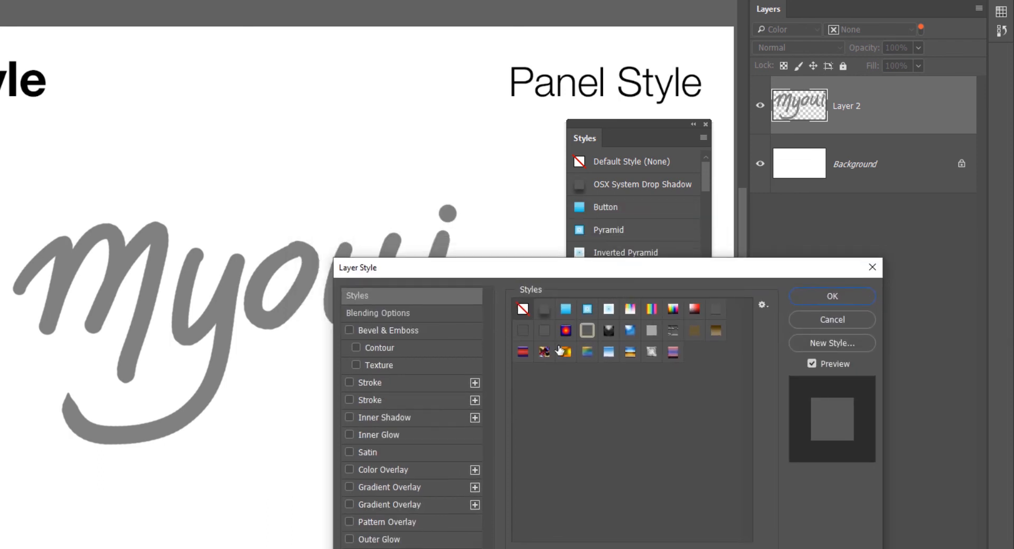
{"action": "right_click", "coordinate": [548, 314]}
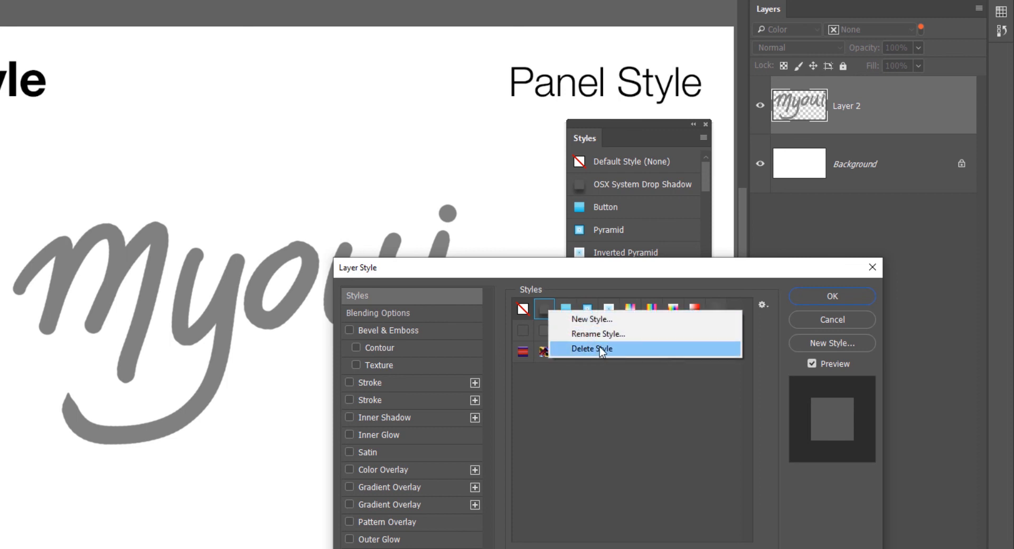
{"action": "left_click", "coordinate": [615, 350]}
{"action": "left_click", "coordinate": [837, 297]}
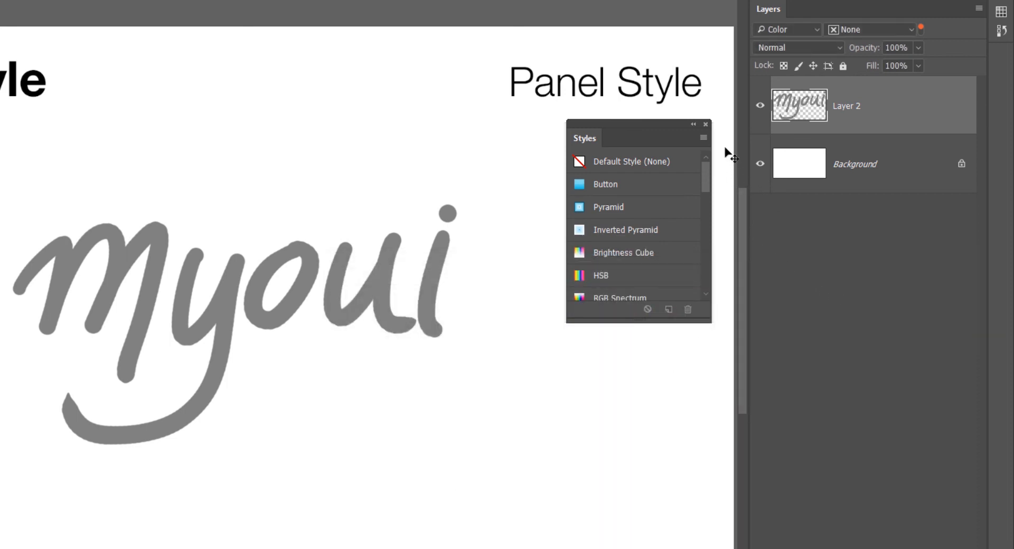
Step: Append the Glass Buttons set to the current style presets and look through the extended list
{"action": "left_click", "coordinate": [704, 138]}
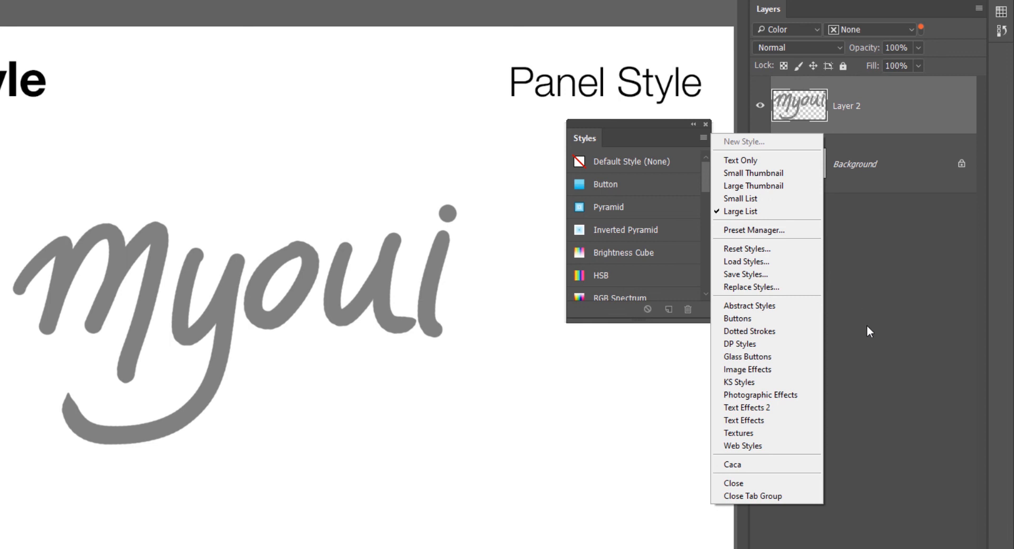
{"action": "left_click", "coordinate": [767, 357]}
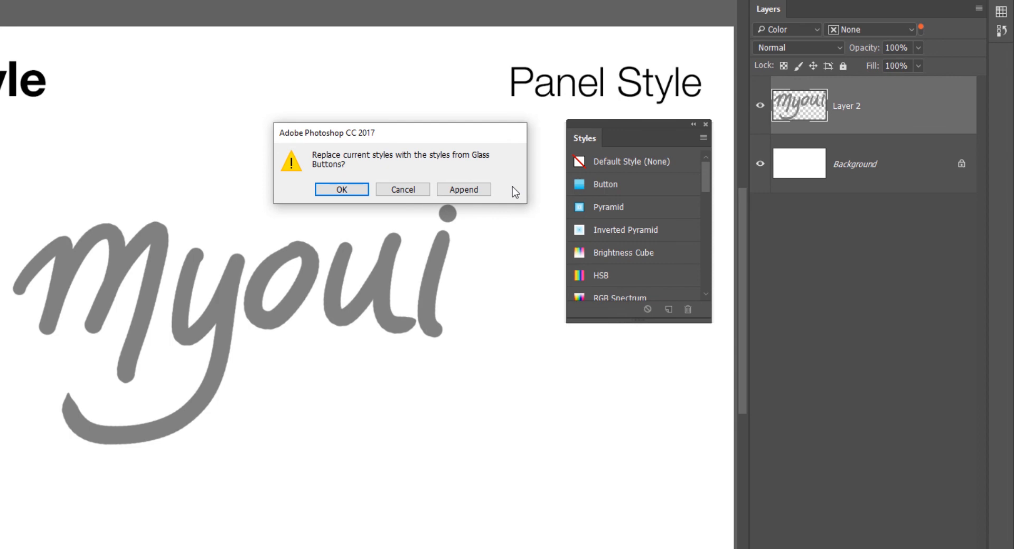
{"action": "left_click", "coordinate": [468, 190]}
{"action": "left_click_drag", "start_coordinate": [706, 174], "coordinate": [711, 296]}
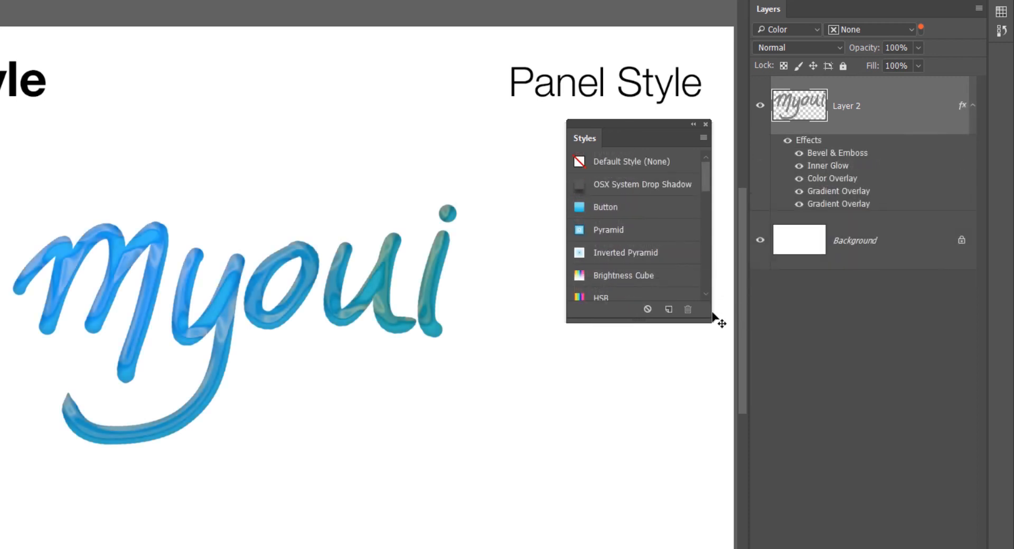
Step: Save Layer 2's style as a new preset under the default name, including layer effects but not blending options
{"action": "left_click", "coordinate": [669, 309]}
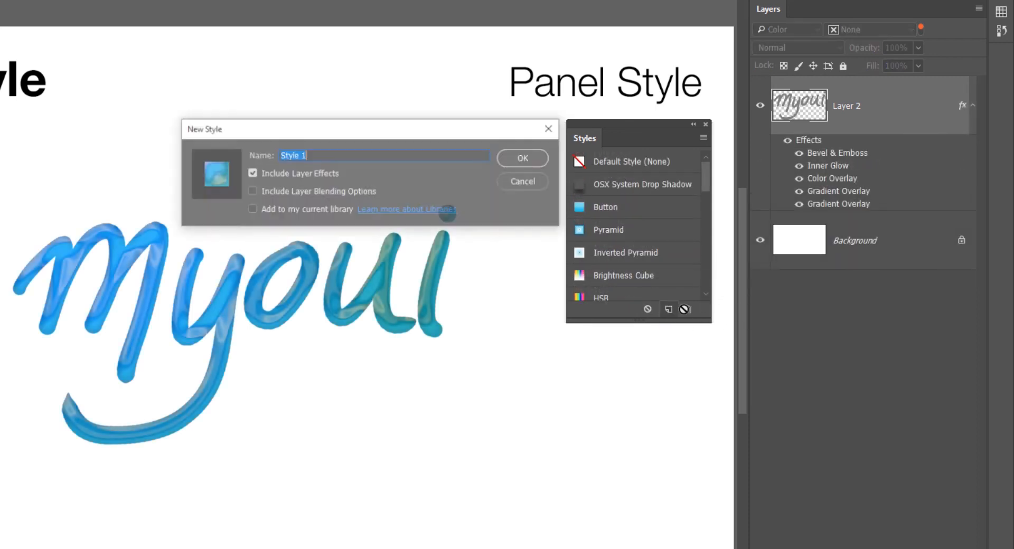
{"action": "left_click", "coordinate": [528, 158]}
Step: Replace the current styles with the Buttons set, saving the current styles first to a file named caca
{"action": "left_click", "coordinate": [703, 138]}
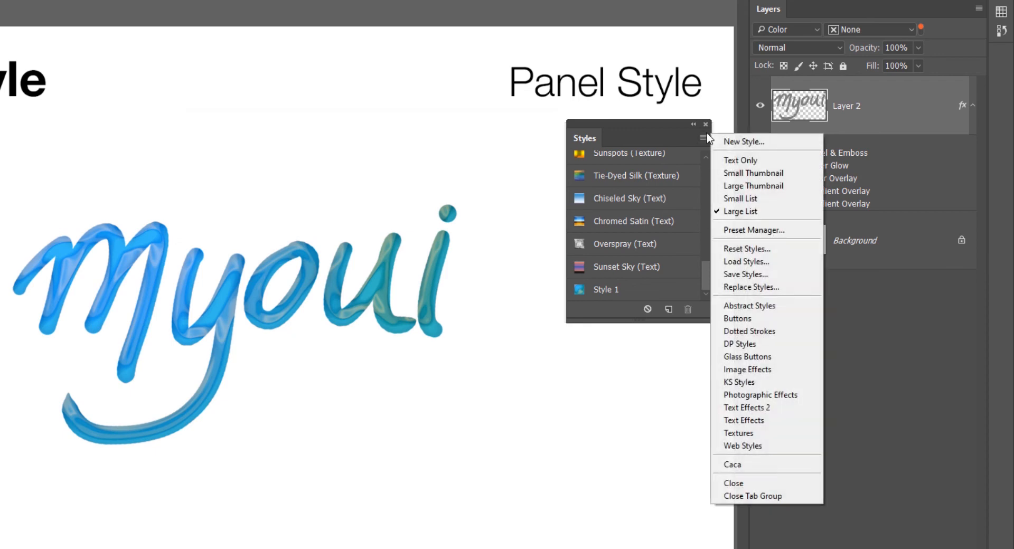
{"action": "left_click", "coordinate": [748, 319]}
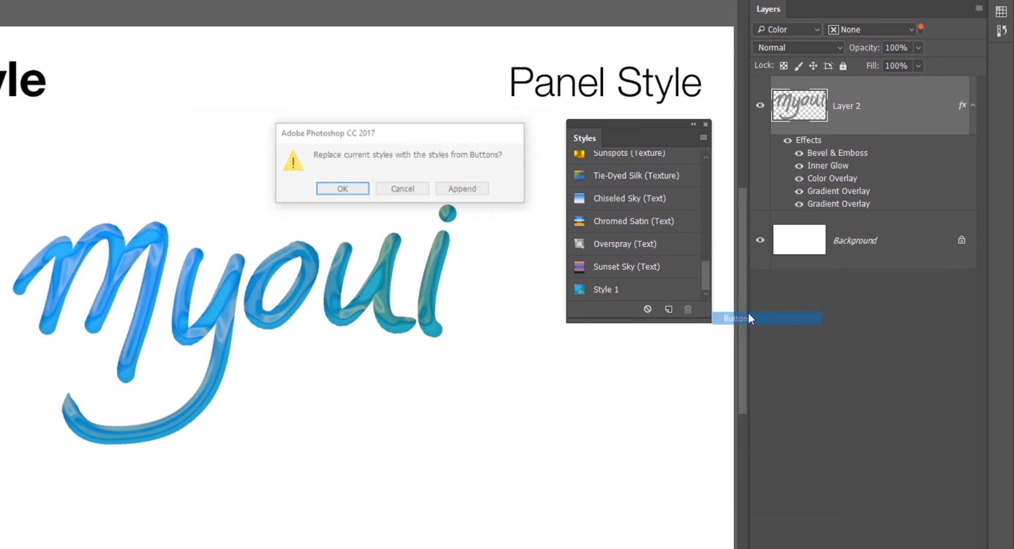
{"action": "left_click", "coordinate": [348, 191]}
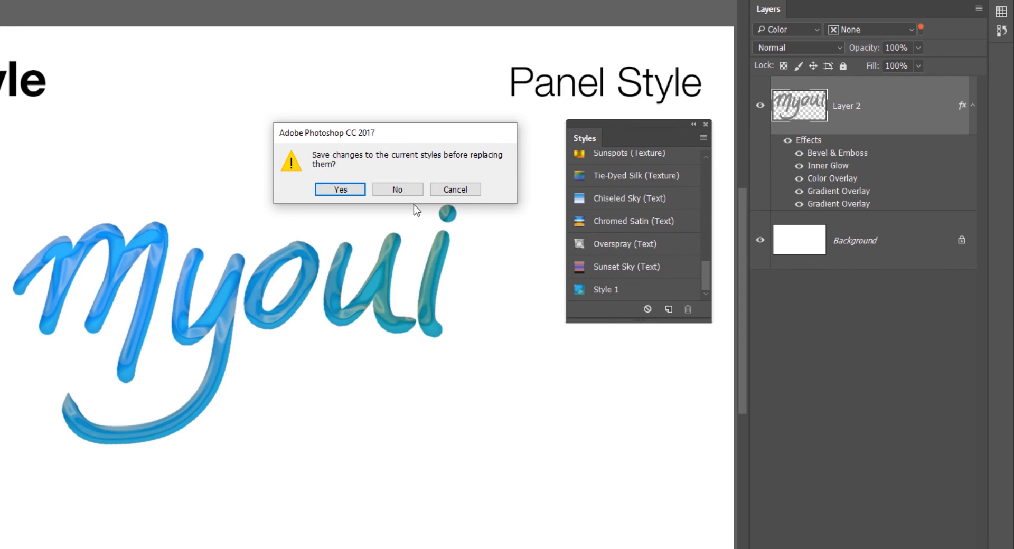
{"action": "left_click", "coordinate": [337, 187]}
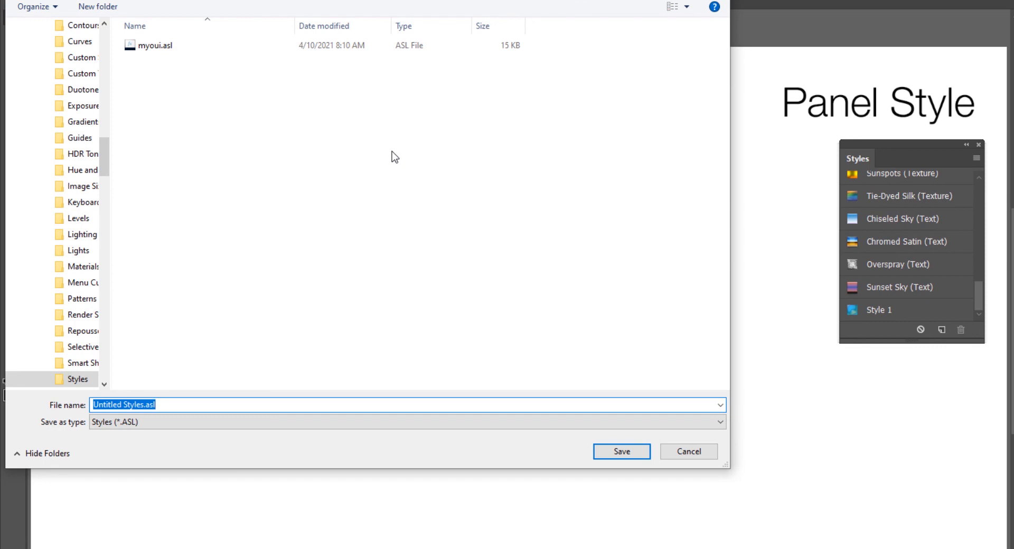
{"action": "type", "text": "caca"}
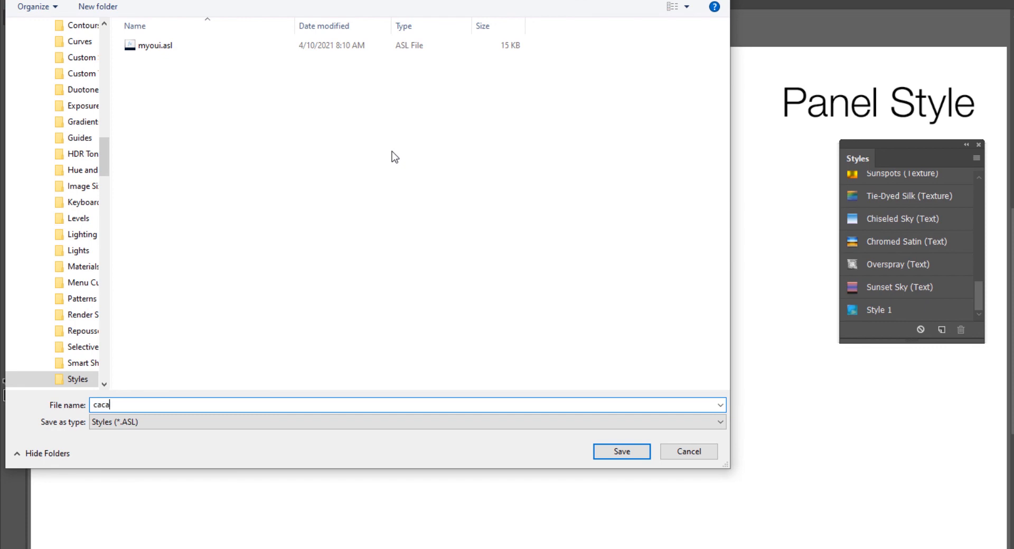
{"action": "left_click", "coordinate": [620, 457]}
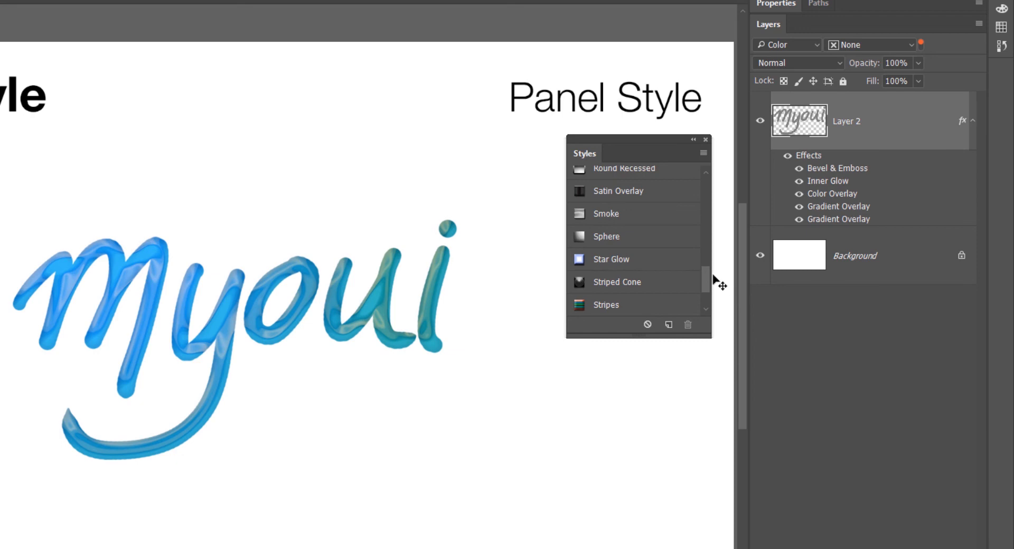
Step: Delete the Sphere preset and load the caca.asl style set into the current styles
{"action": "right_click", "coordinate": [612, 238]}
{"action": "left_click", "coordinate": [663, 277]}
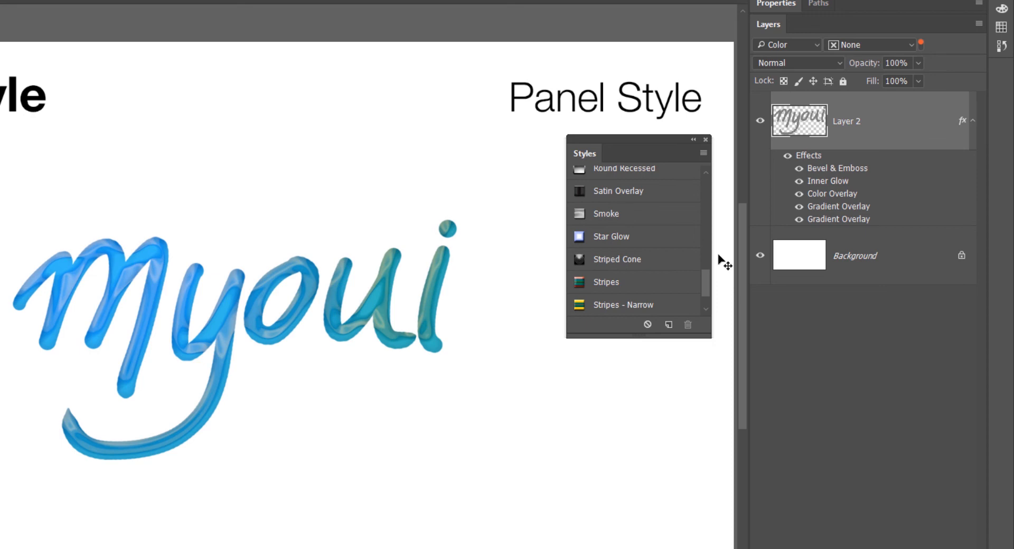
{"action": "left_click", "coordinate": [702, 153]}
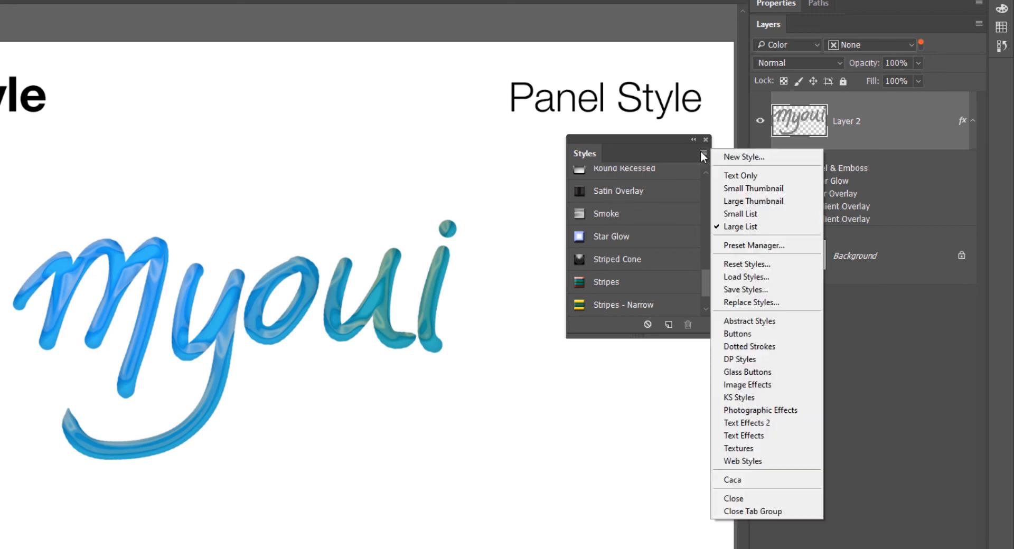
{"action": "left_click", "coordinate": [746, 276]}
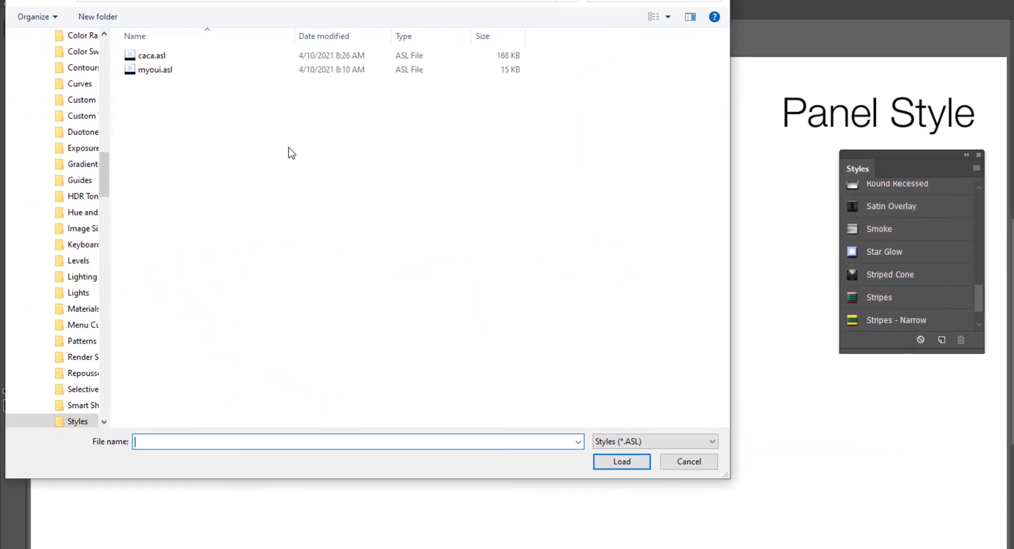
{"action": "left_click", "coordinate": [158, 56]}
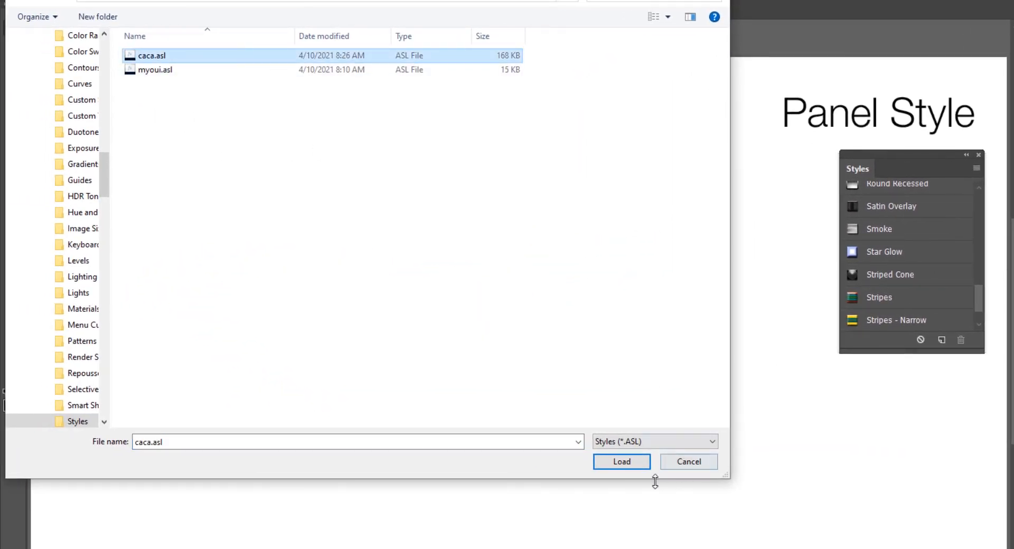
{"action": "left_click", "coordinate": [623, 463]}
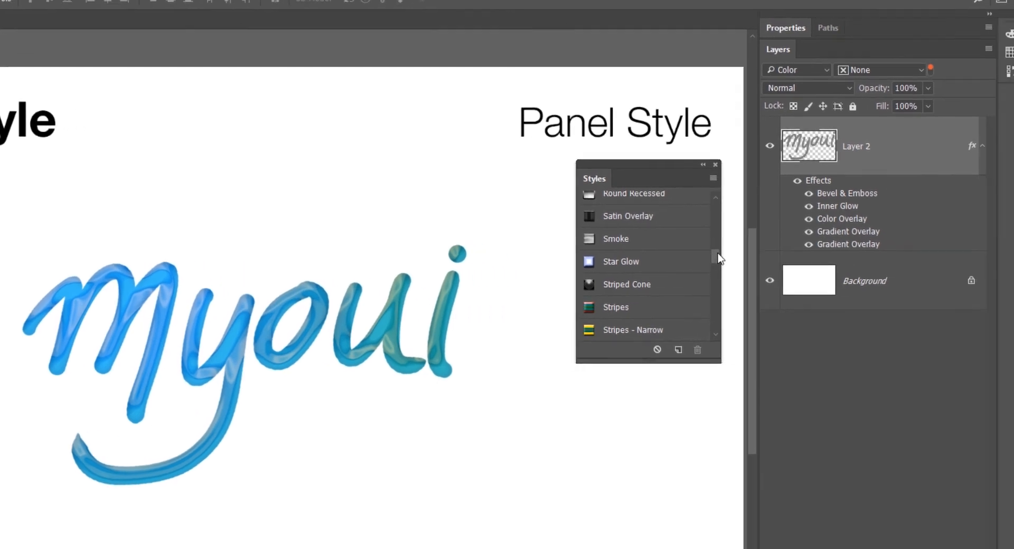
{"action": "left_click_drag", "start_coordinate": [904, 250], "coordinate": [904, 317]}
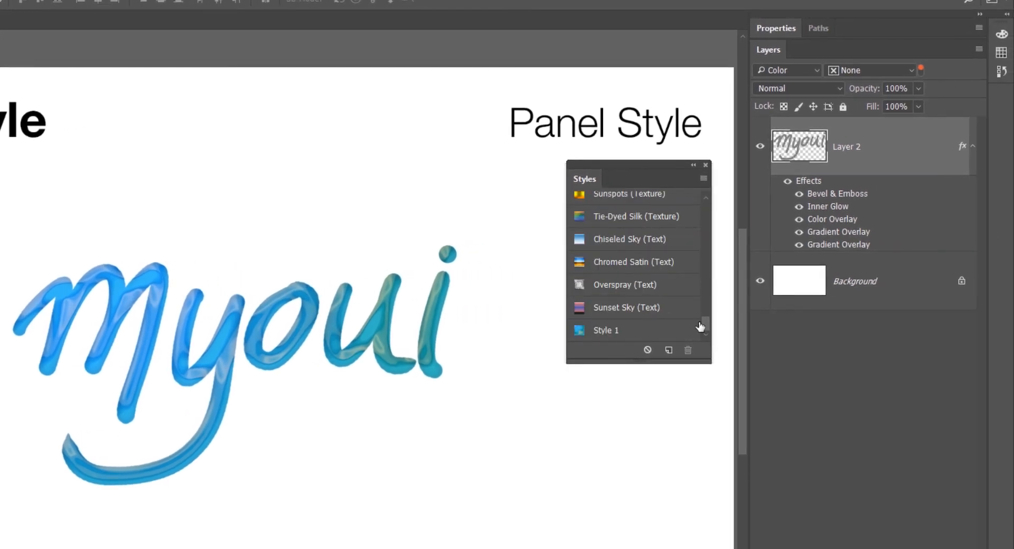
Step: Reset the style presets to the default set, replacing the current styles without saving their changes
{"action": "left_click", "coordinate": [703, 178]}
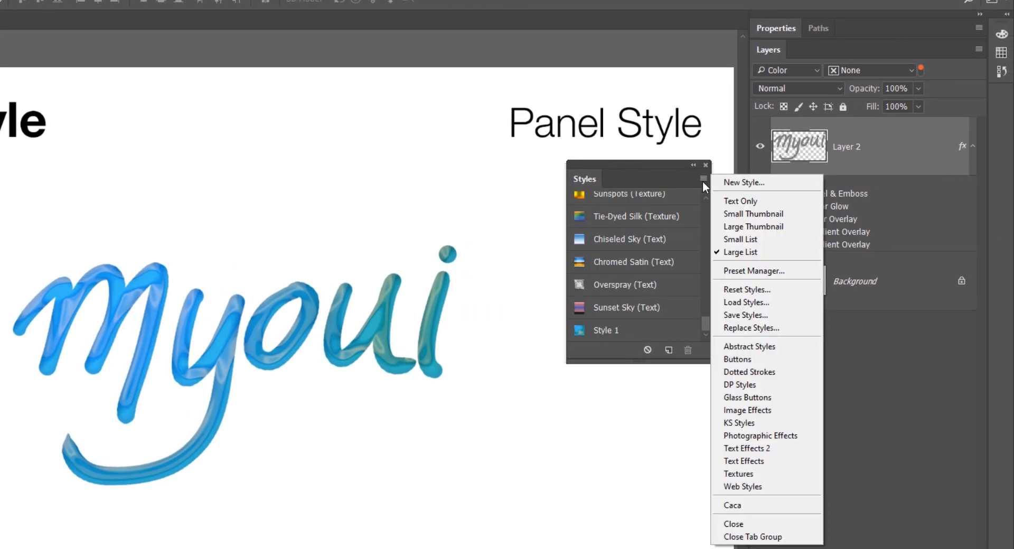
{"action": "left_click", "coordinate": [763, 290]}
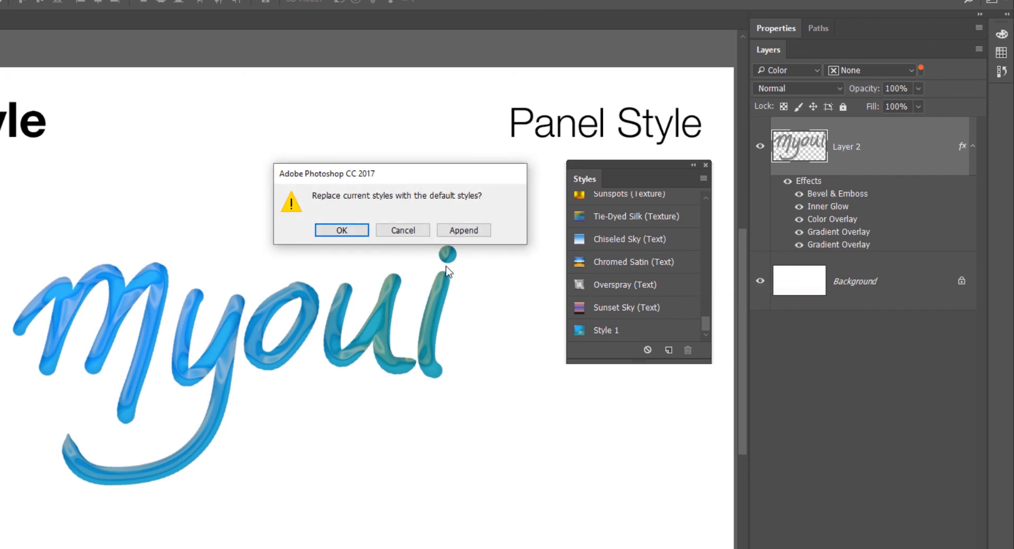
{"action": "left_click", "coordinate": [333, 229]}
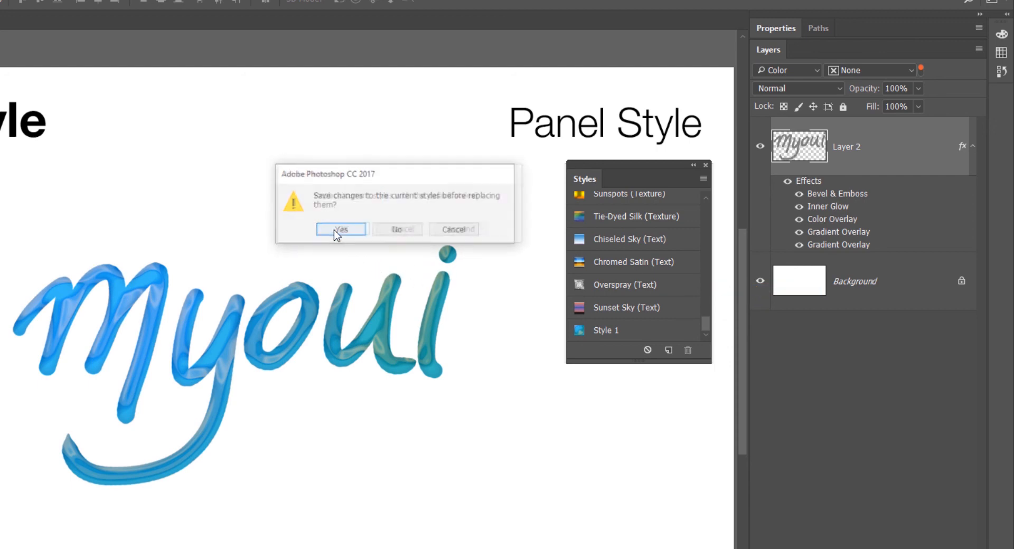
{"action": "left_click", "coordinate": [395, 230]}
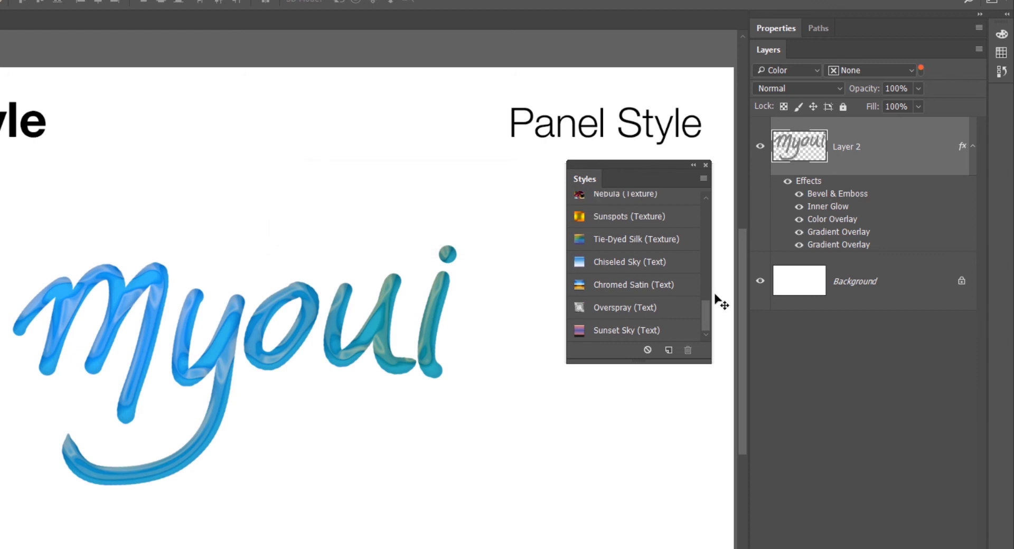
{"action": "right_click", "coordinate": [610, 333]}
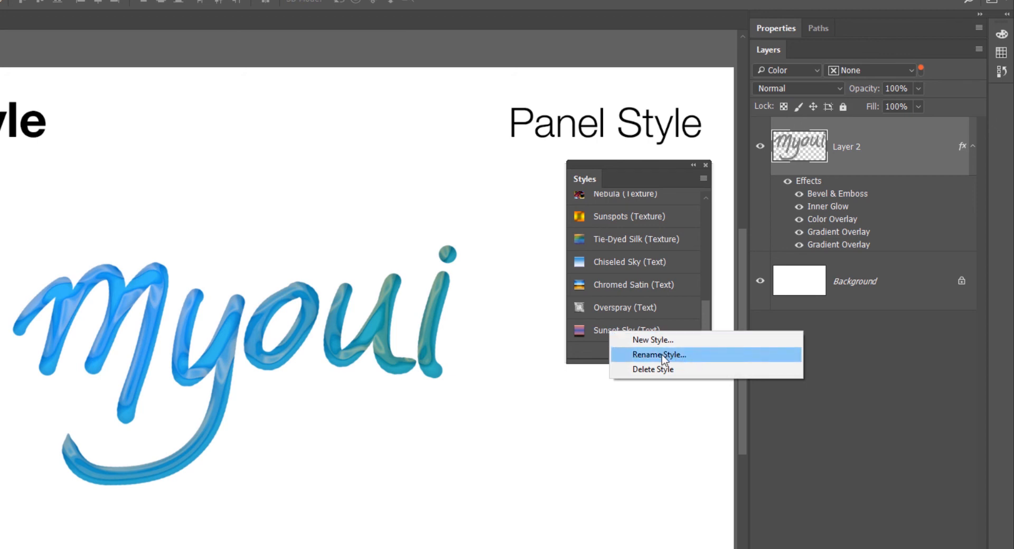
{"action": "left_click", "coordinate": [660, 355]}
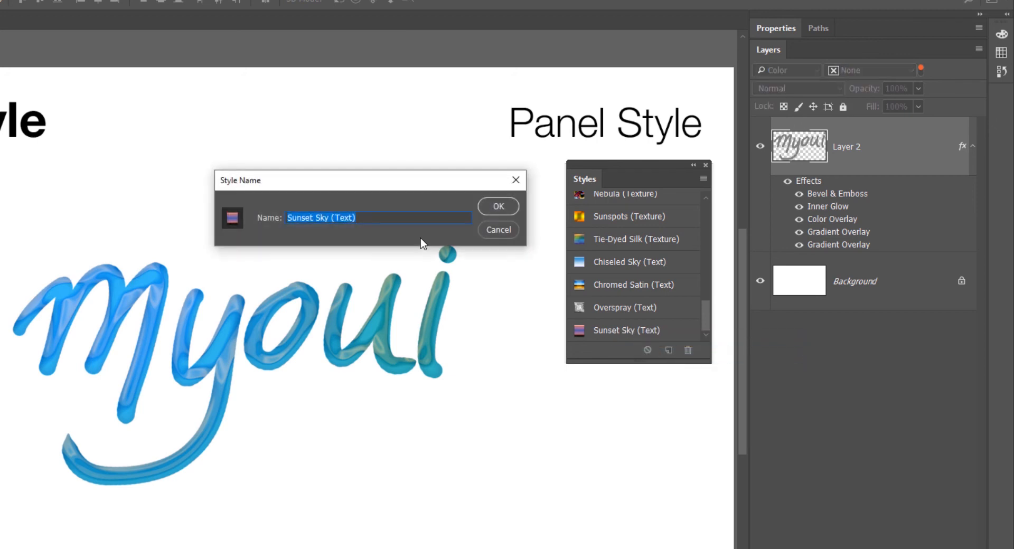
{"action": "left_click", "coordinate": [490, 234]}
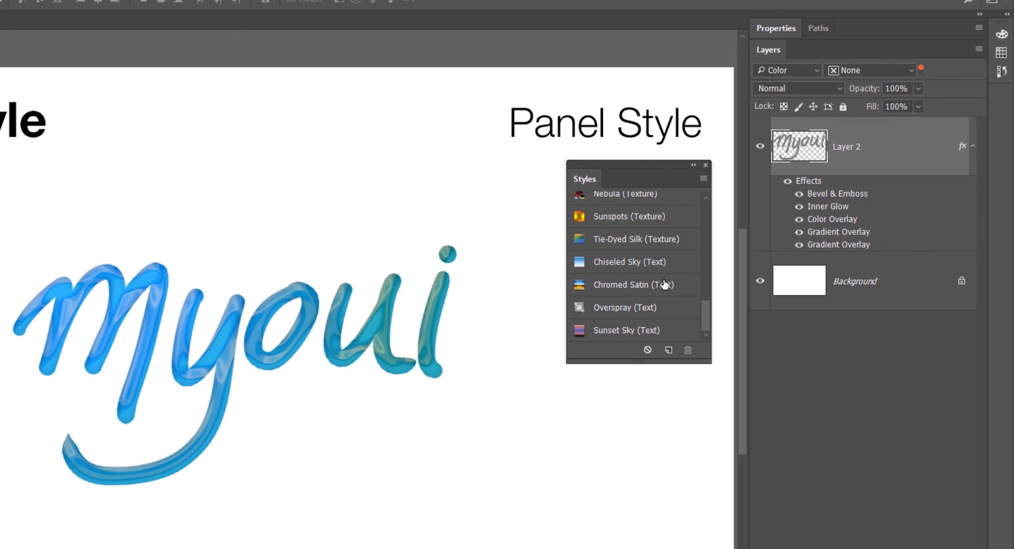
Step: Delete the Sunset Sky (Text) and Overspray (Text) style presets
{"action": "right_click", "coordinate": [657, 331]}
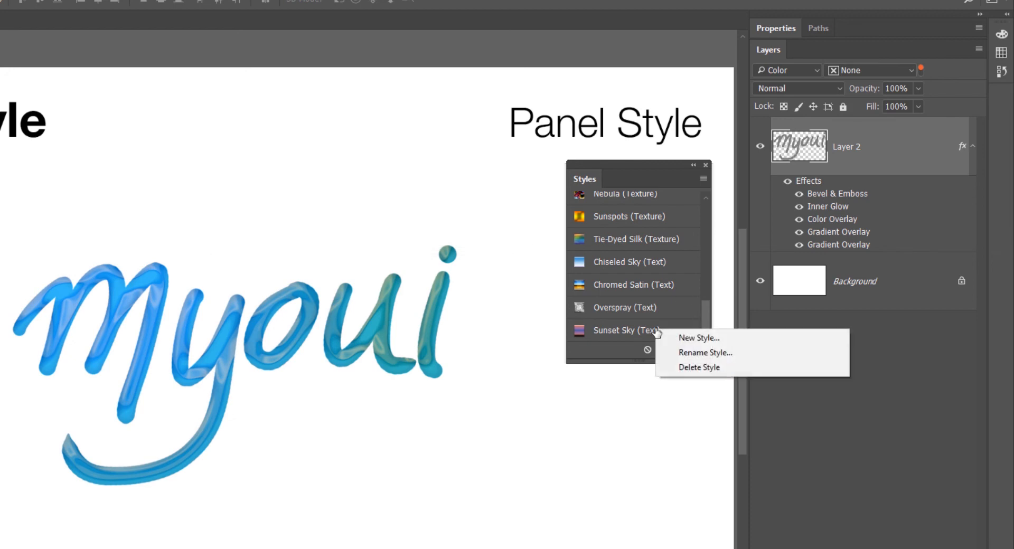
{"action": "left_click", "coordinate": [705, 366]}
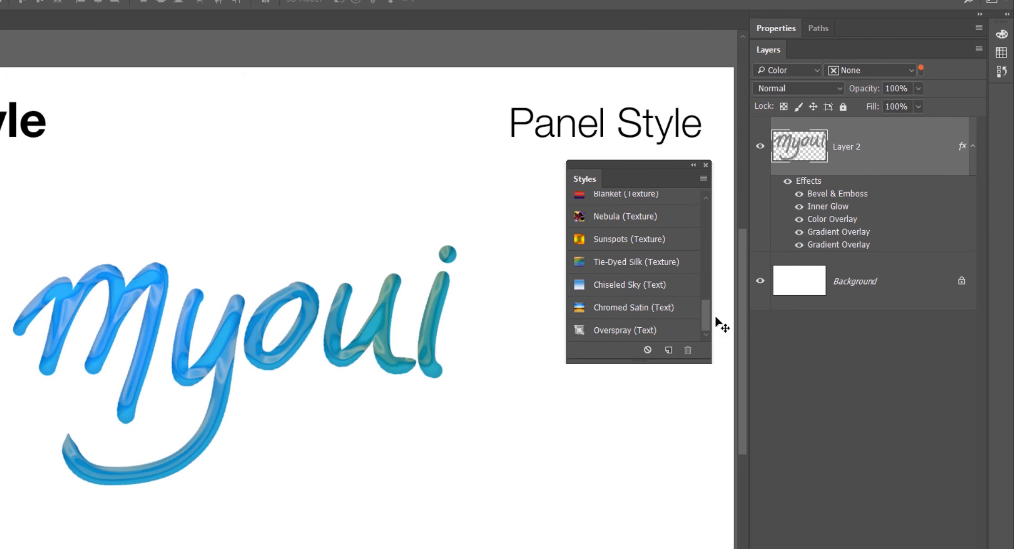
{"action": "key", "text": "alt"}
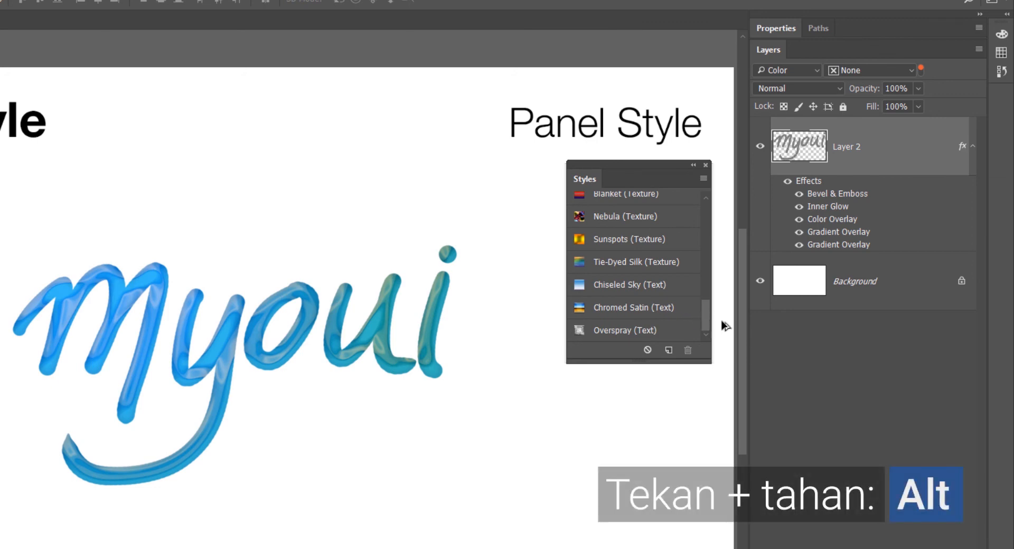
{"action": "left_click", "coordinate": [649, 330], "text": "alt"}
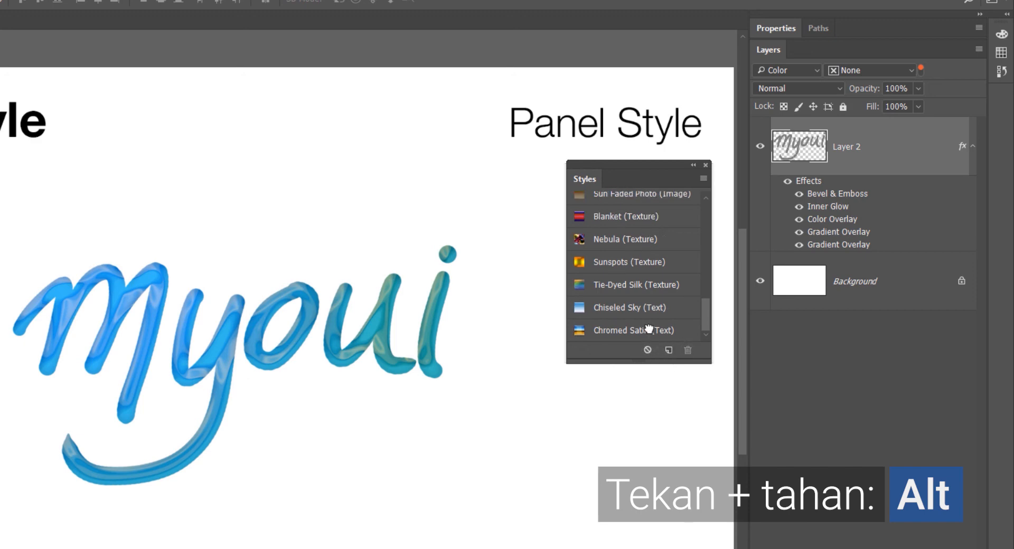